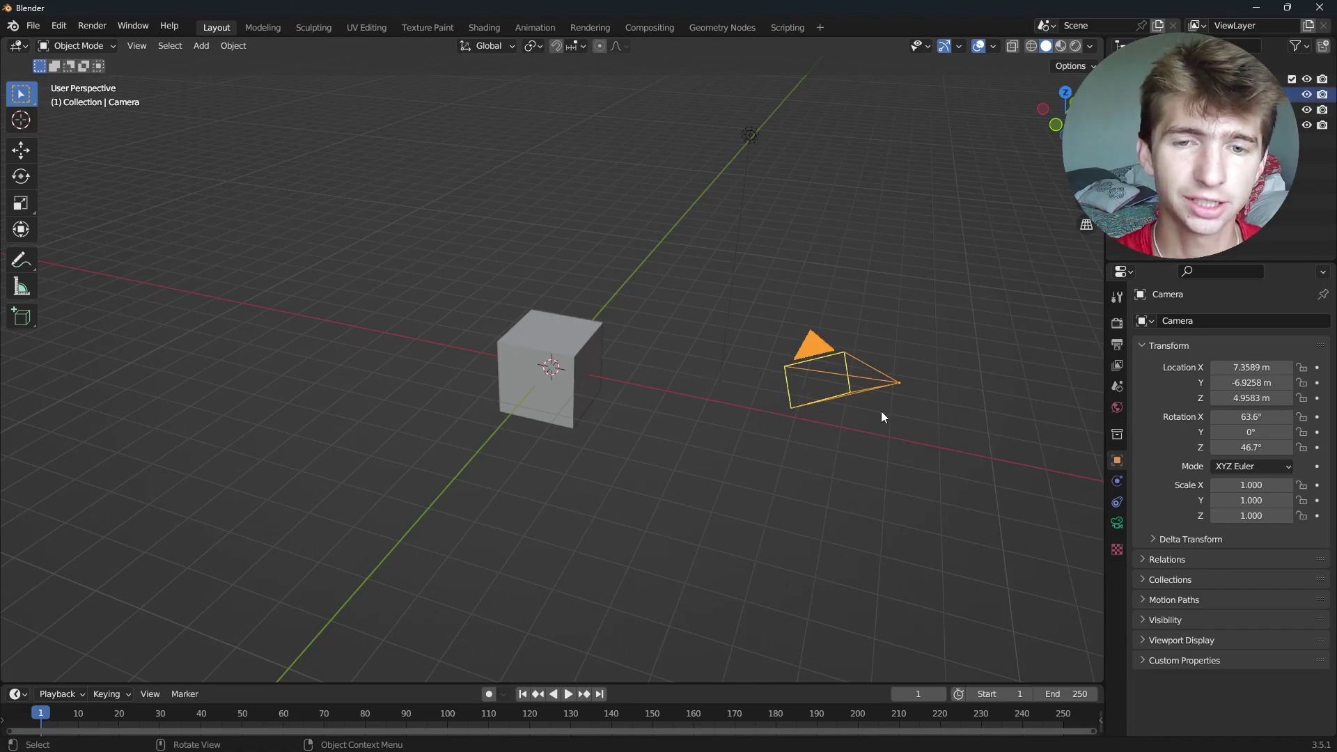
Orbit the scene and switch between the camera view and the free perspective view.
middle_click_drag(880, 411, 594, 420)
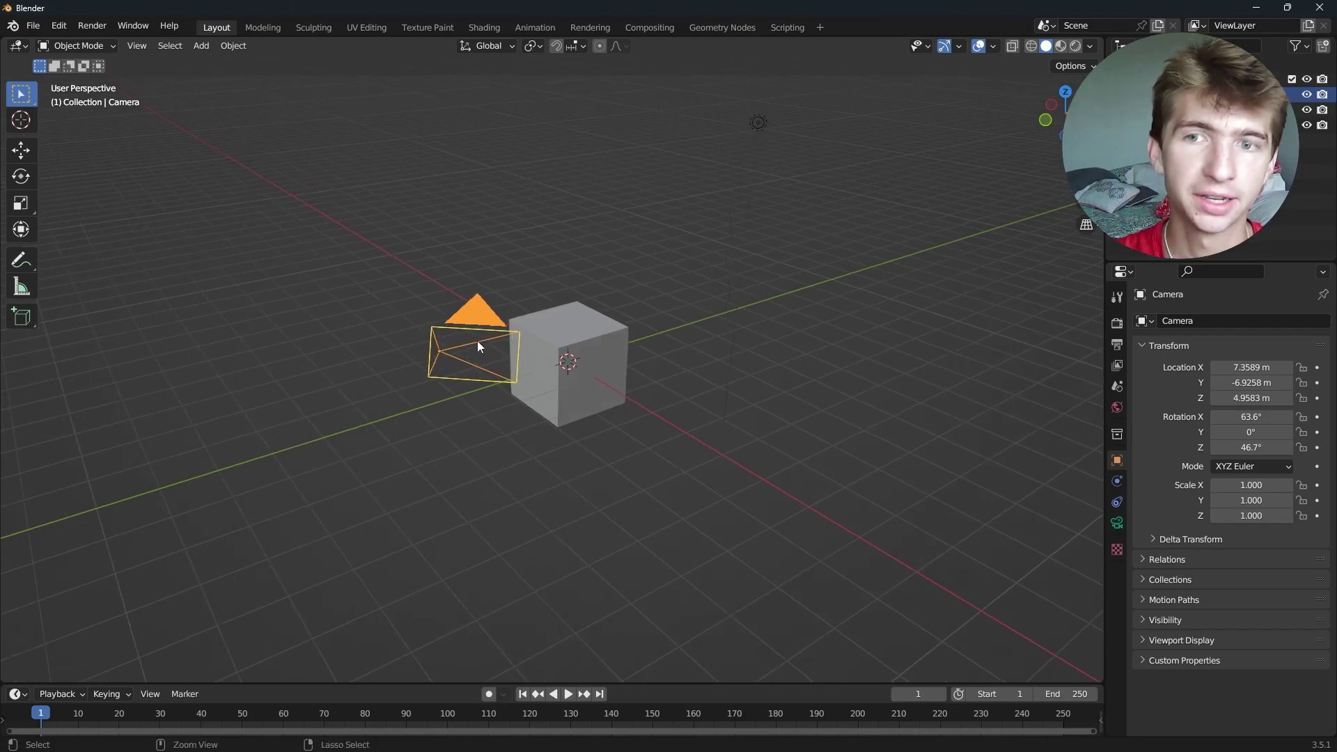
key("ctrl+KP_0")
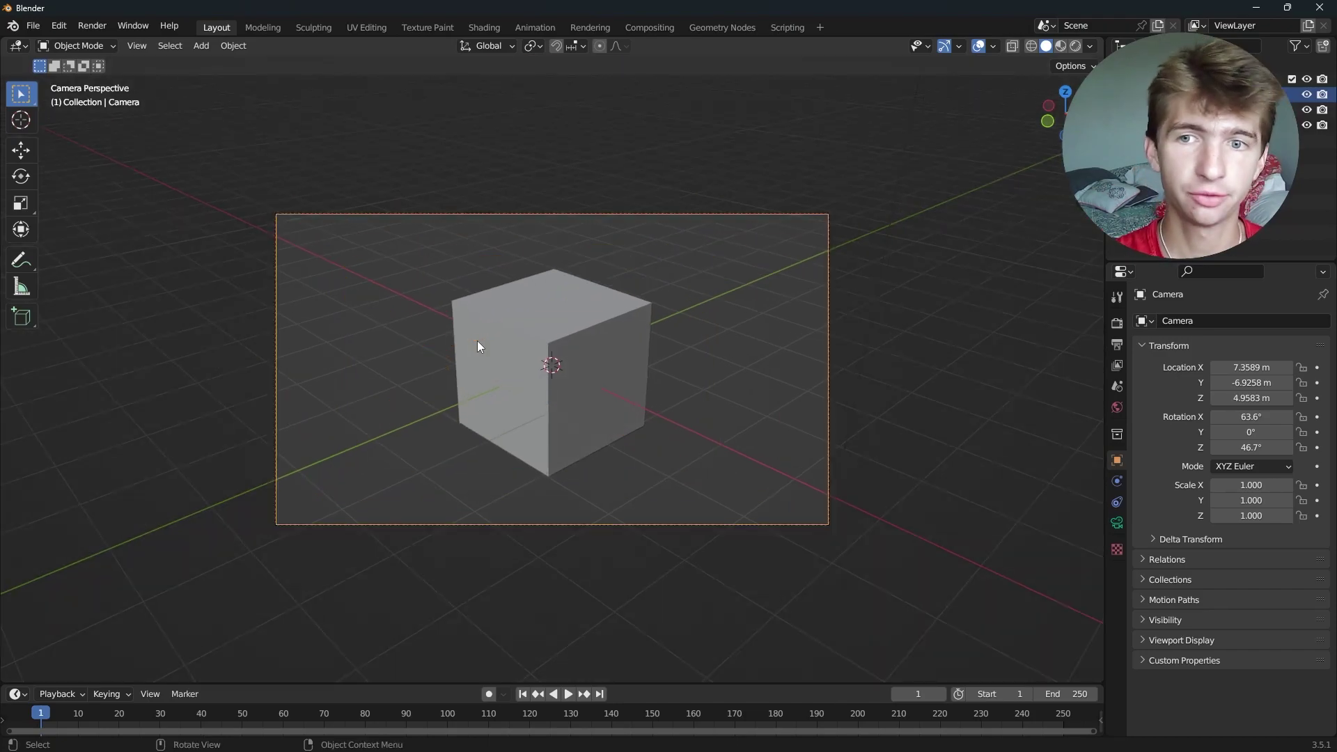
key("KP_0")
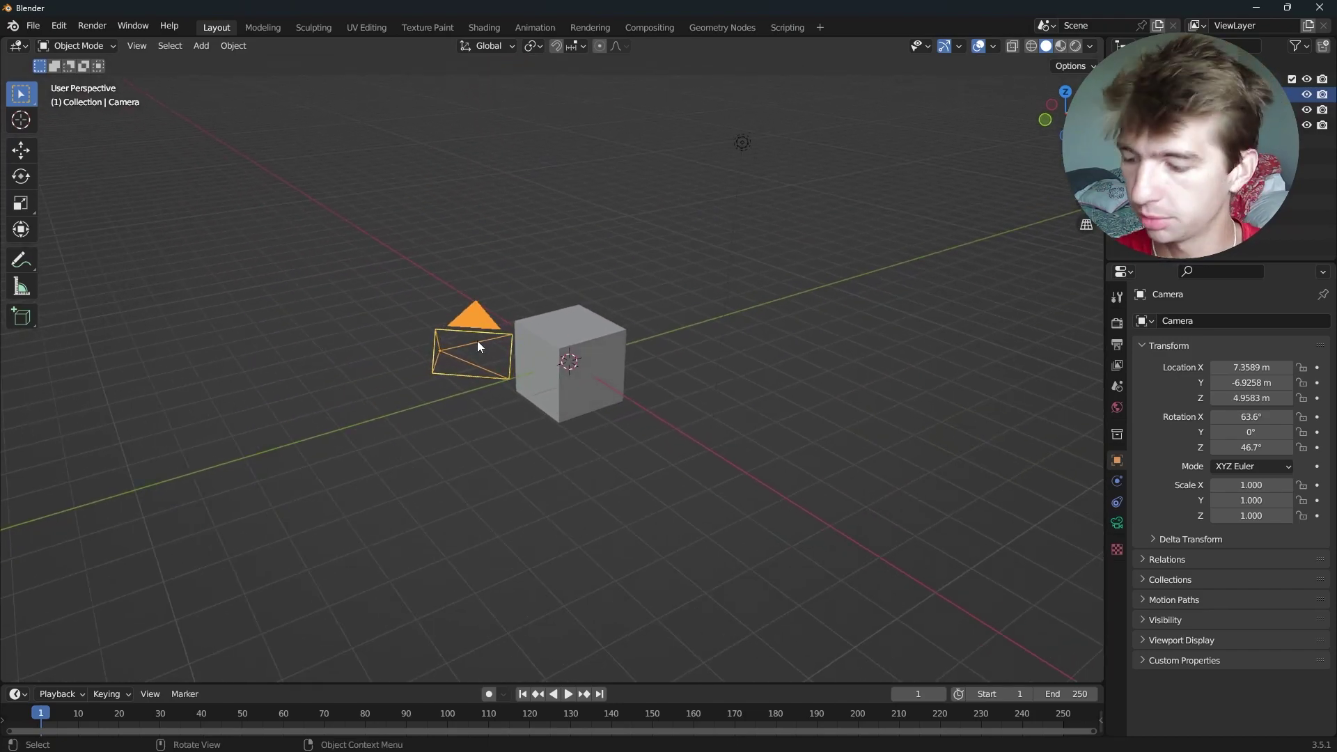
key("grave")
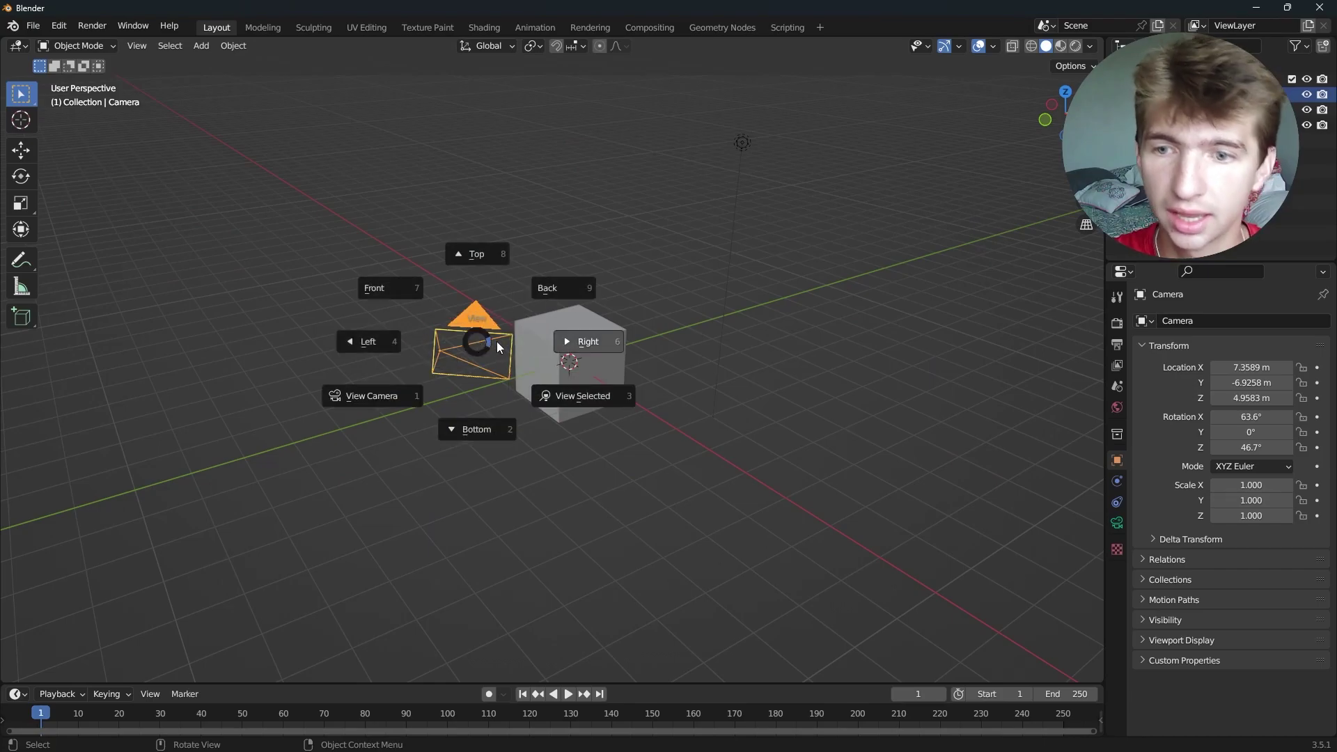
left_click(390, 403)
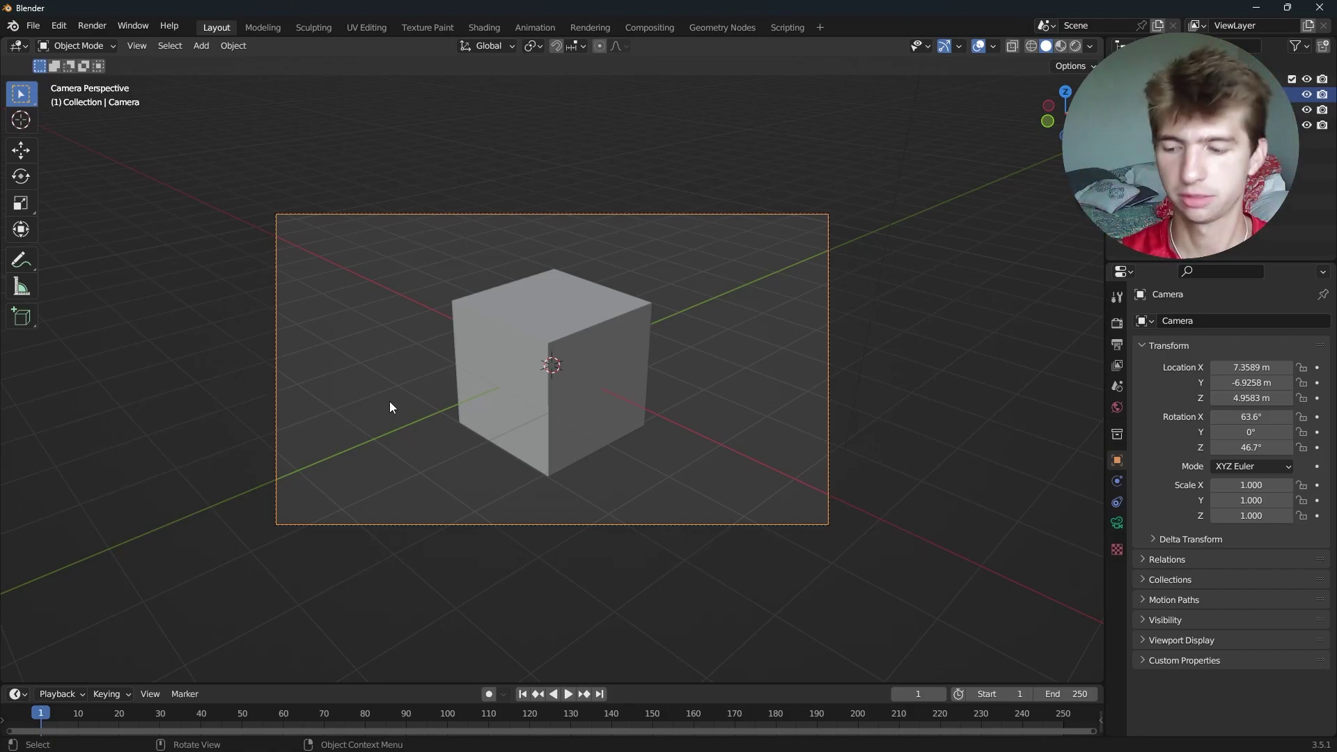
key("grave")
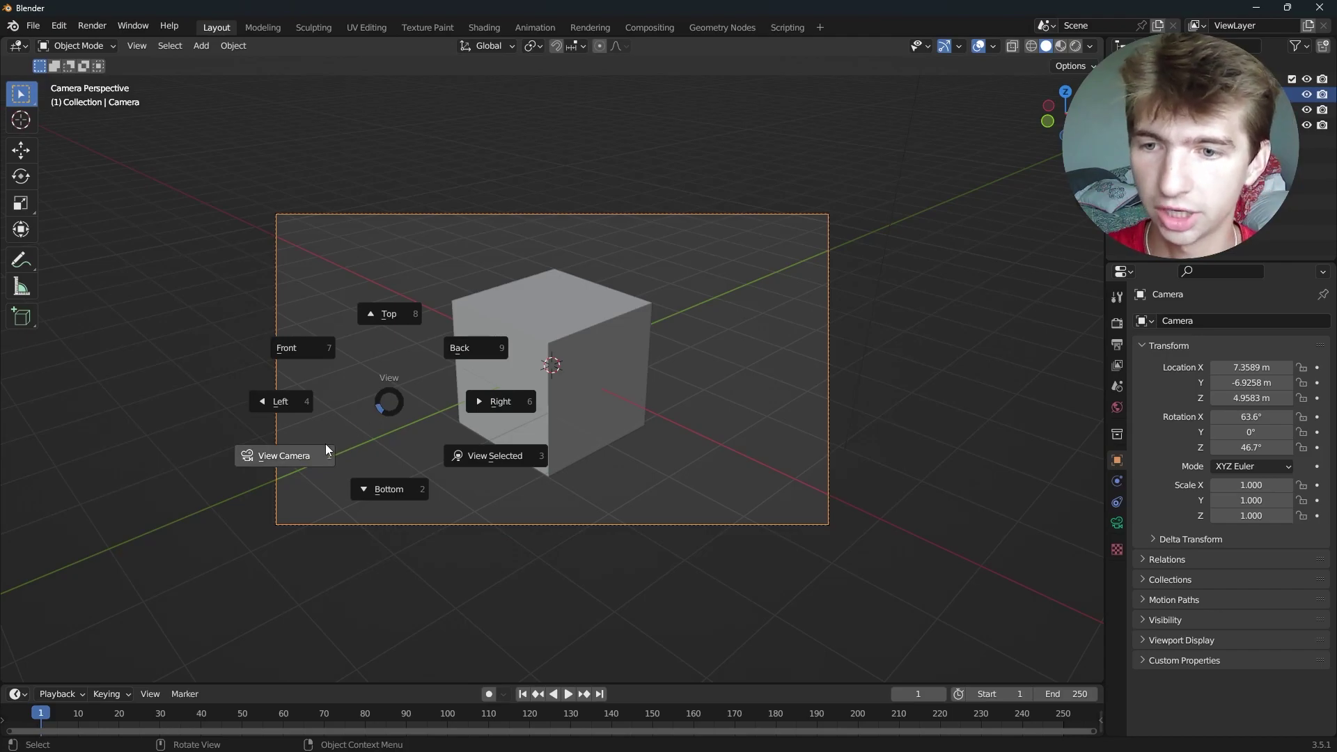
middle_click_drag(477, 426, 662, 421)
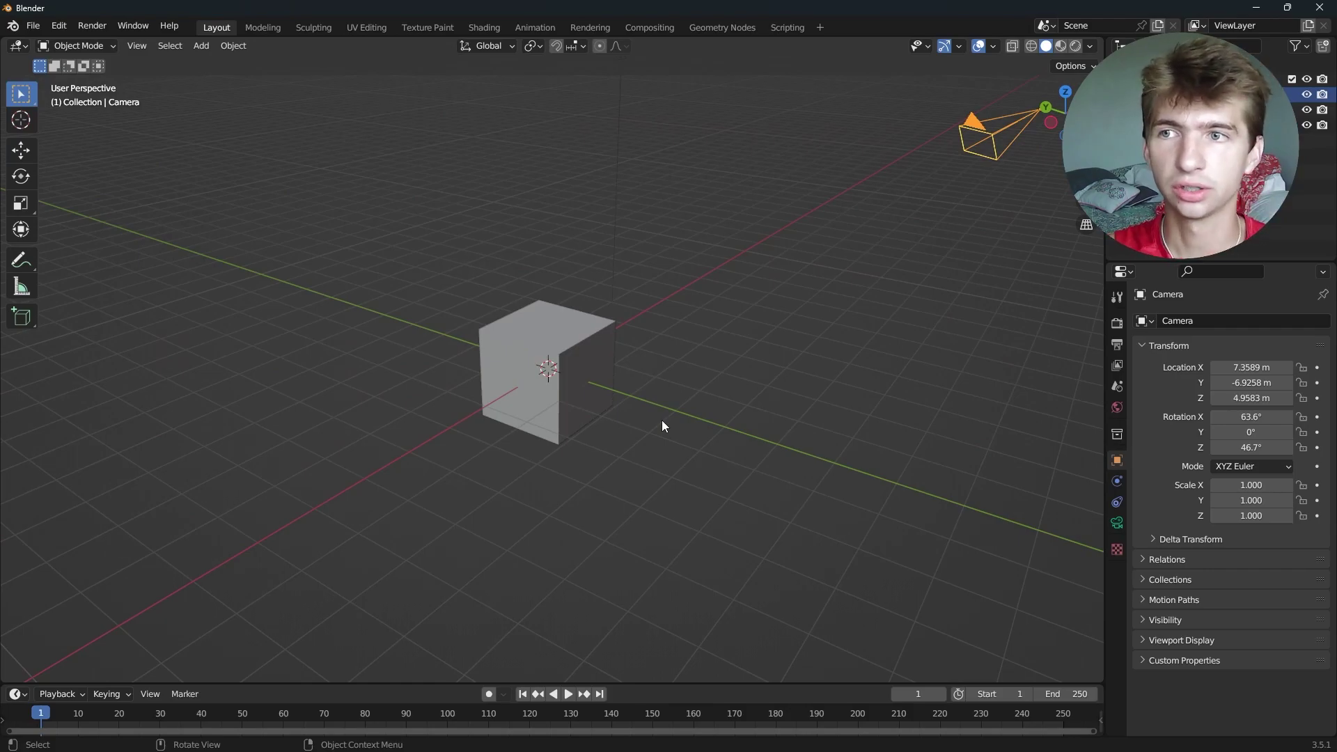
Align the active camera to the view, then re-orbit and realign it with Ctrl+Alt+Numpad 0.
left_click(146, 48)
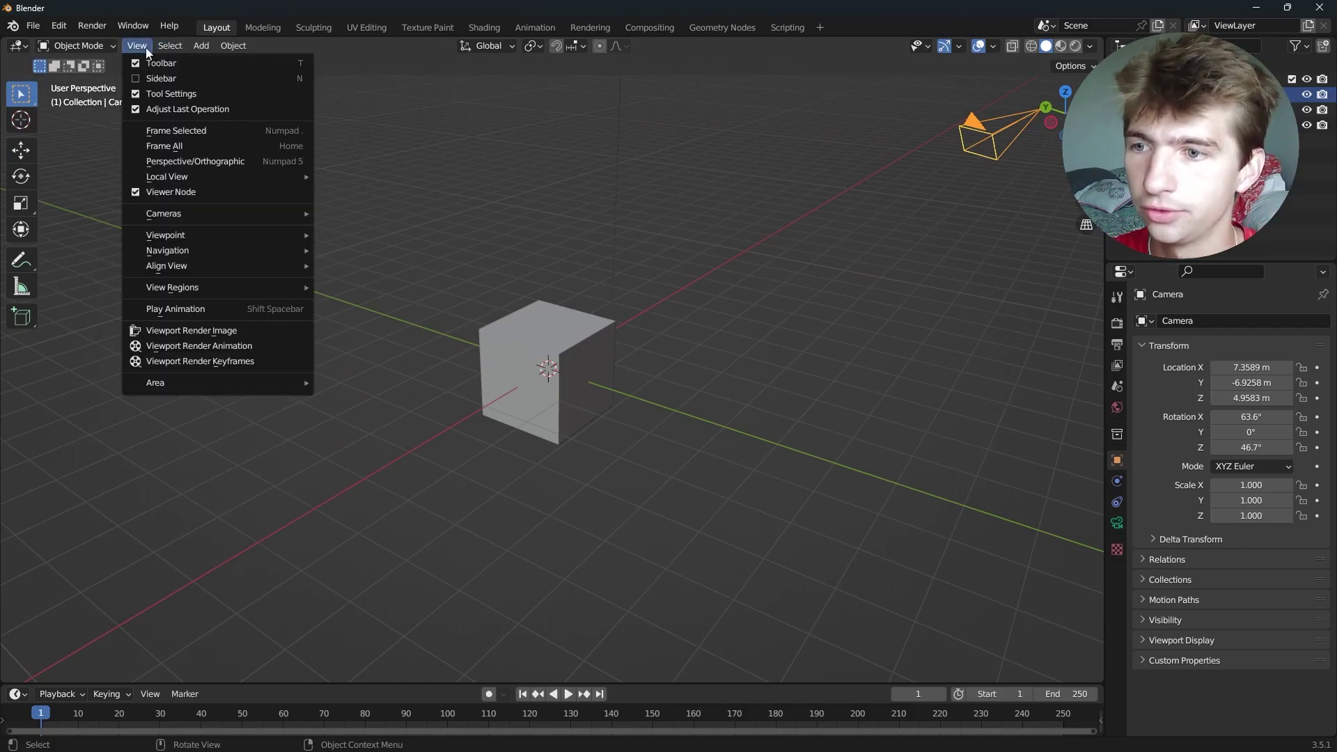
mouse_move(152, 268)
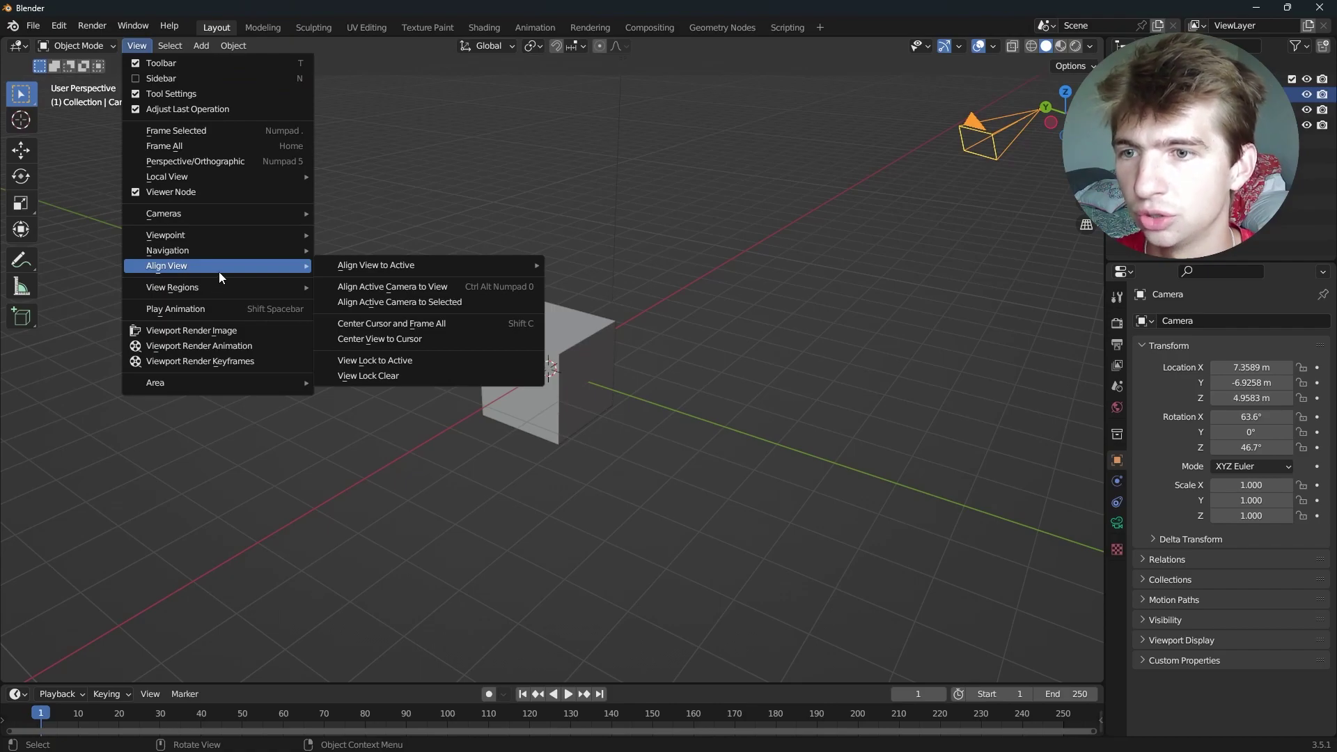
left_click(430, 289)
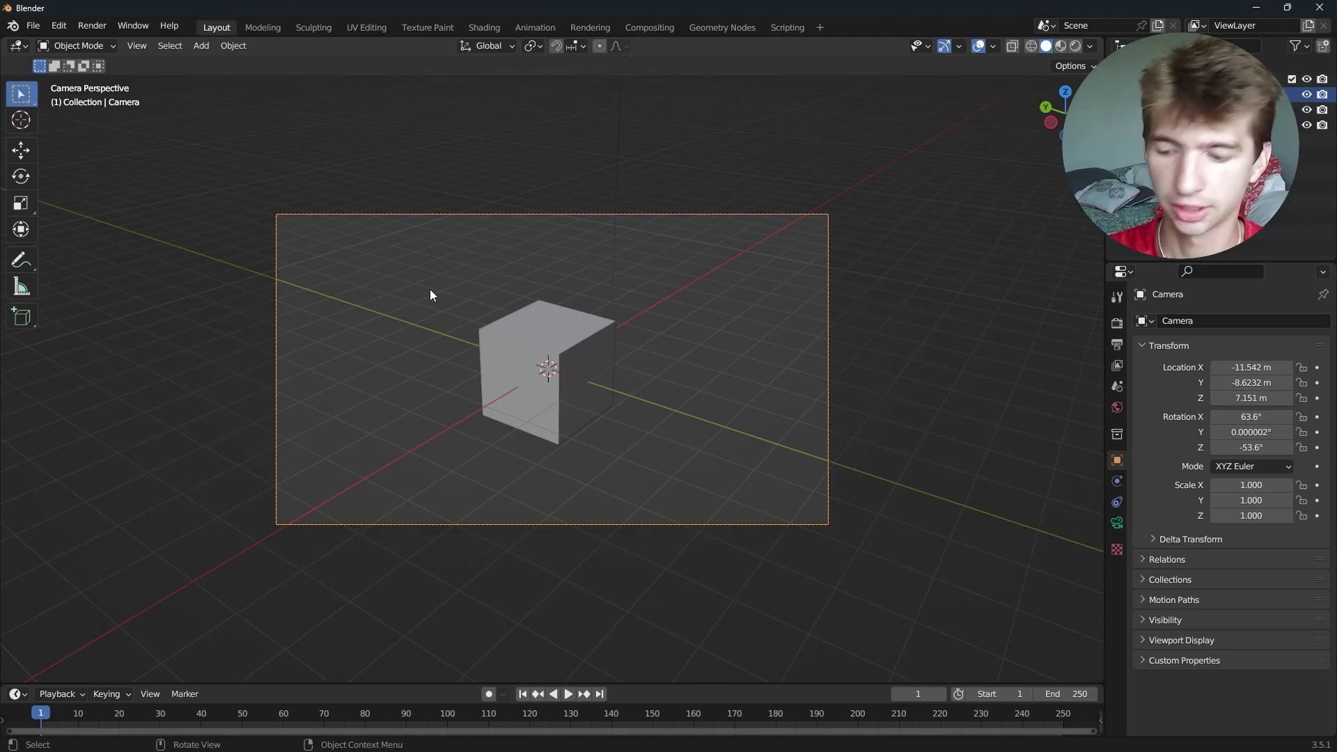
middle_click_drag(595, 376, 636, 349)
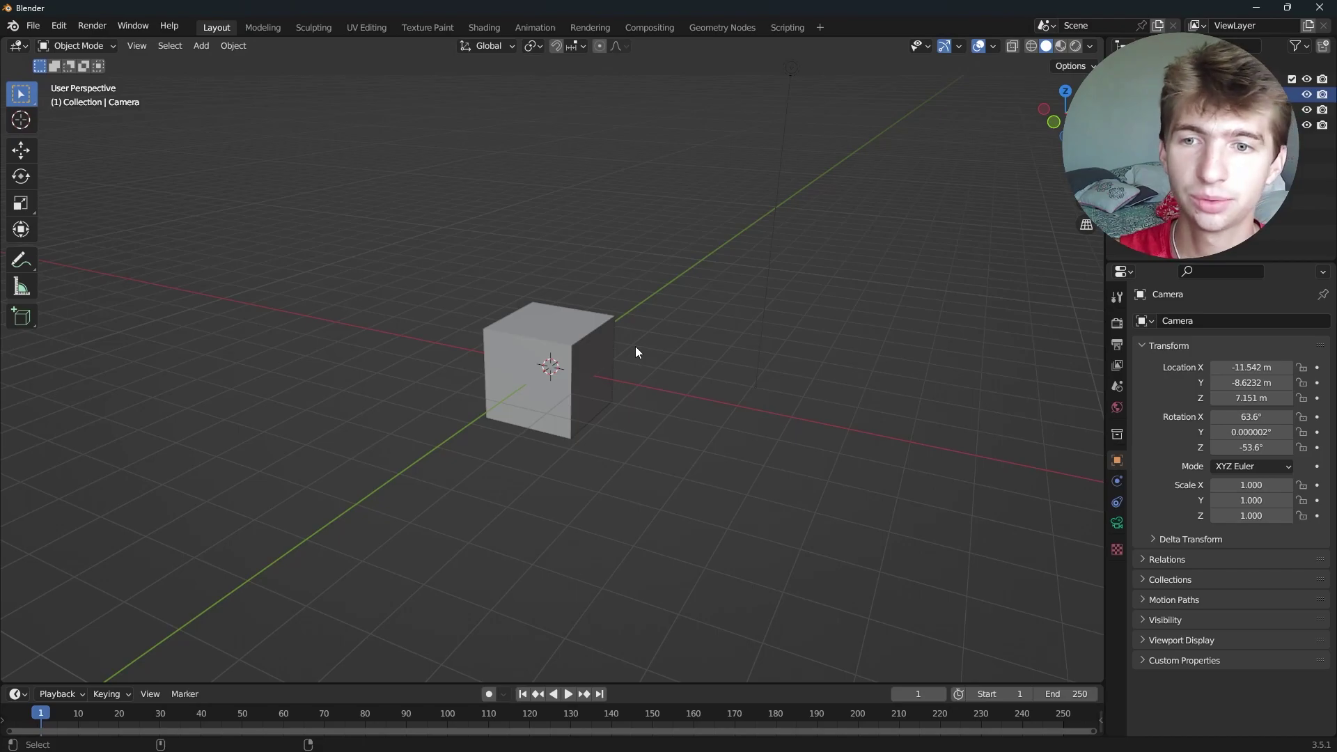
key("ctrl+alt+KP_0")
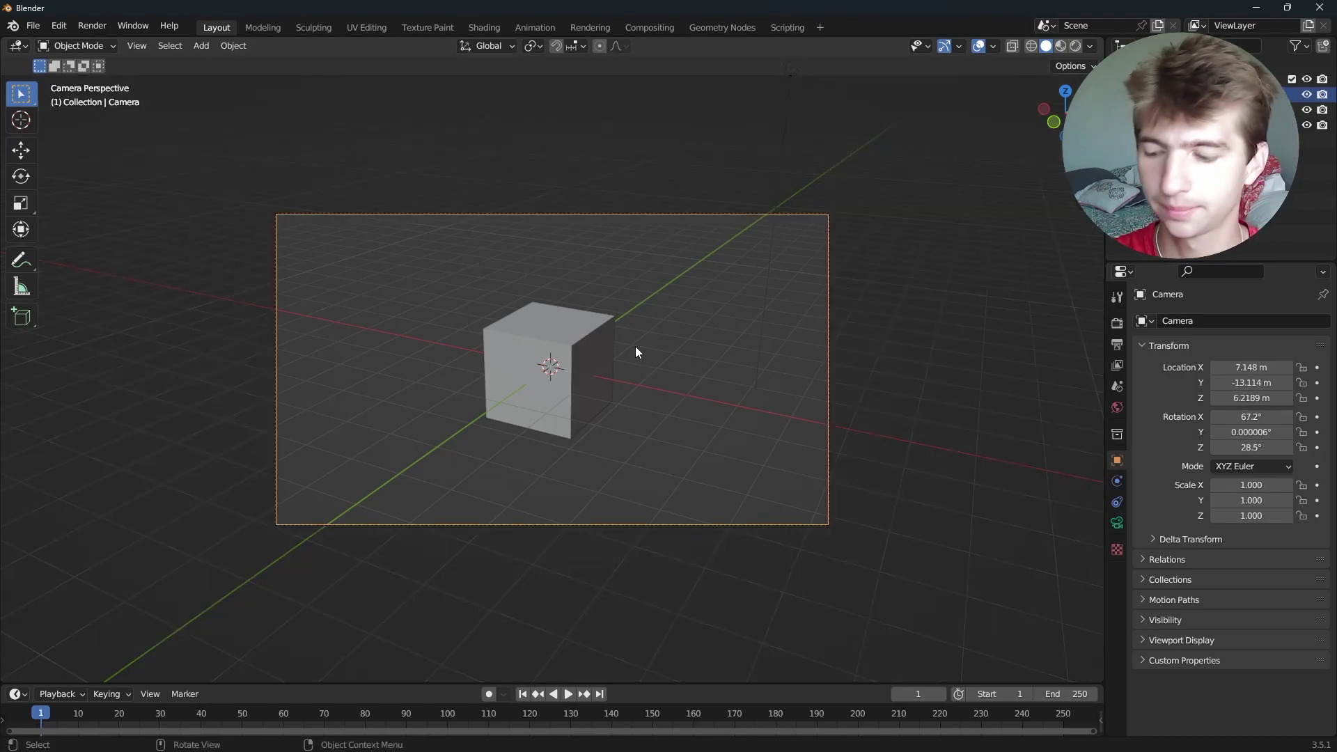
Add a new camera, Camera.001, at the origin.
middle_click_drag(629, 340, 712, 339)
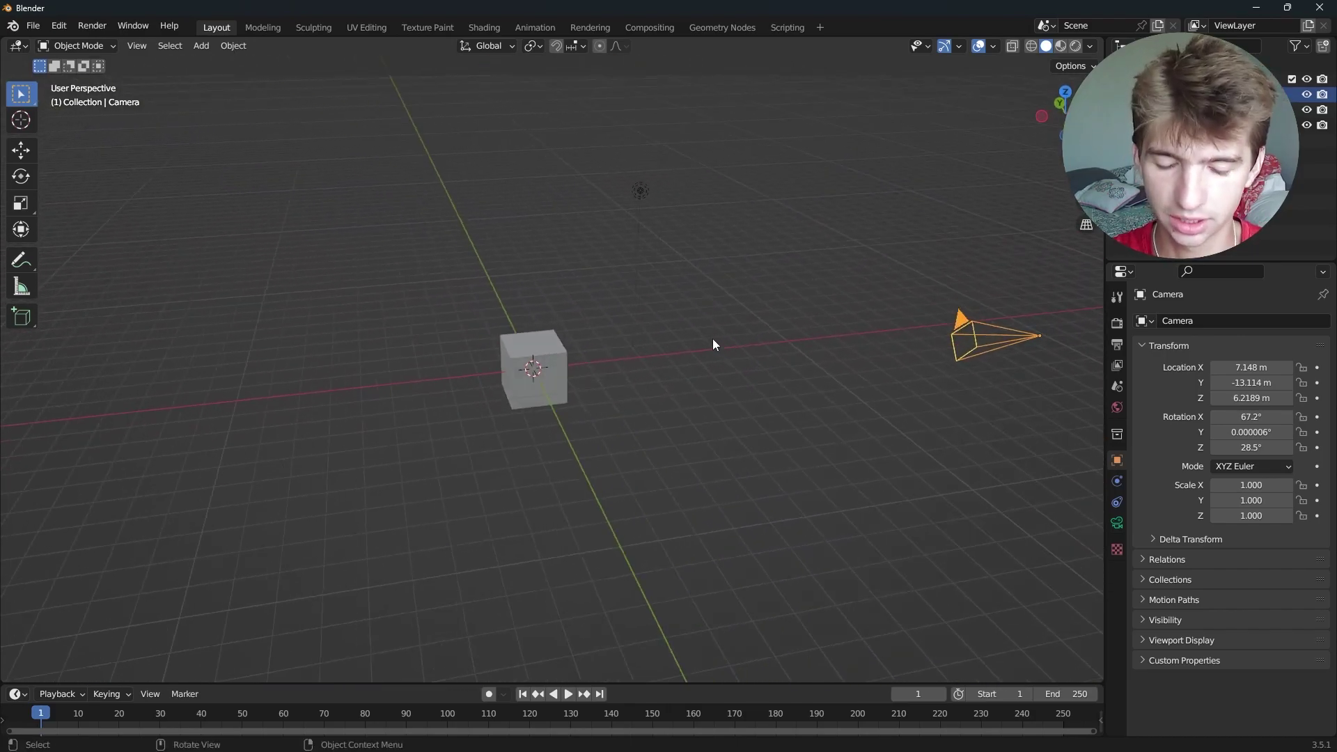
key("KP_0")
key("KP_0")
key("shift+a")
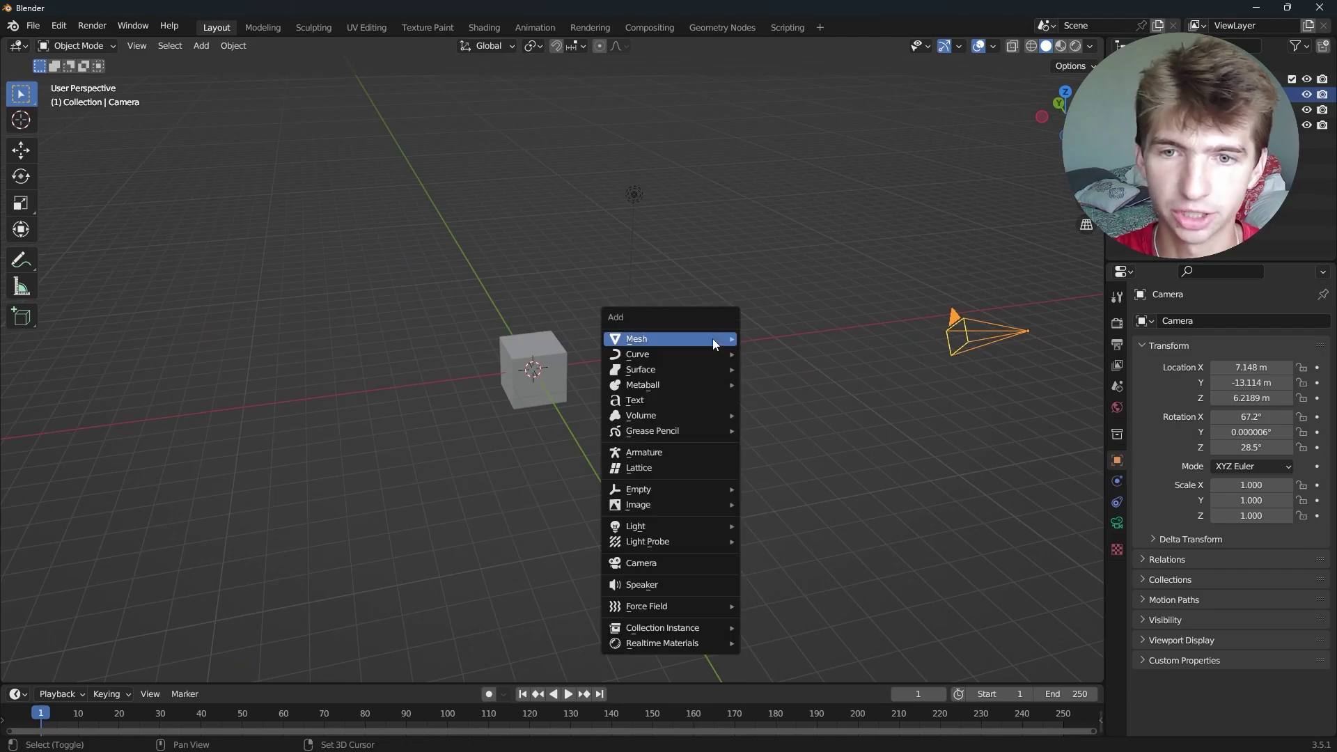
left_click(680, 565)
middle_click_drag(679, 571, 649, 458)
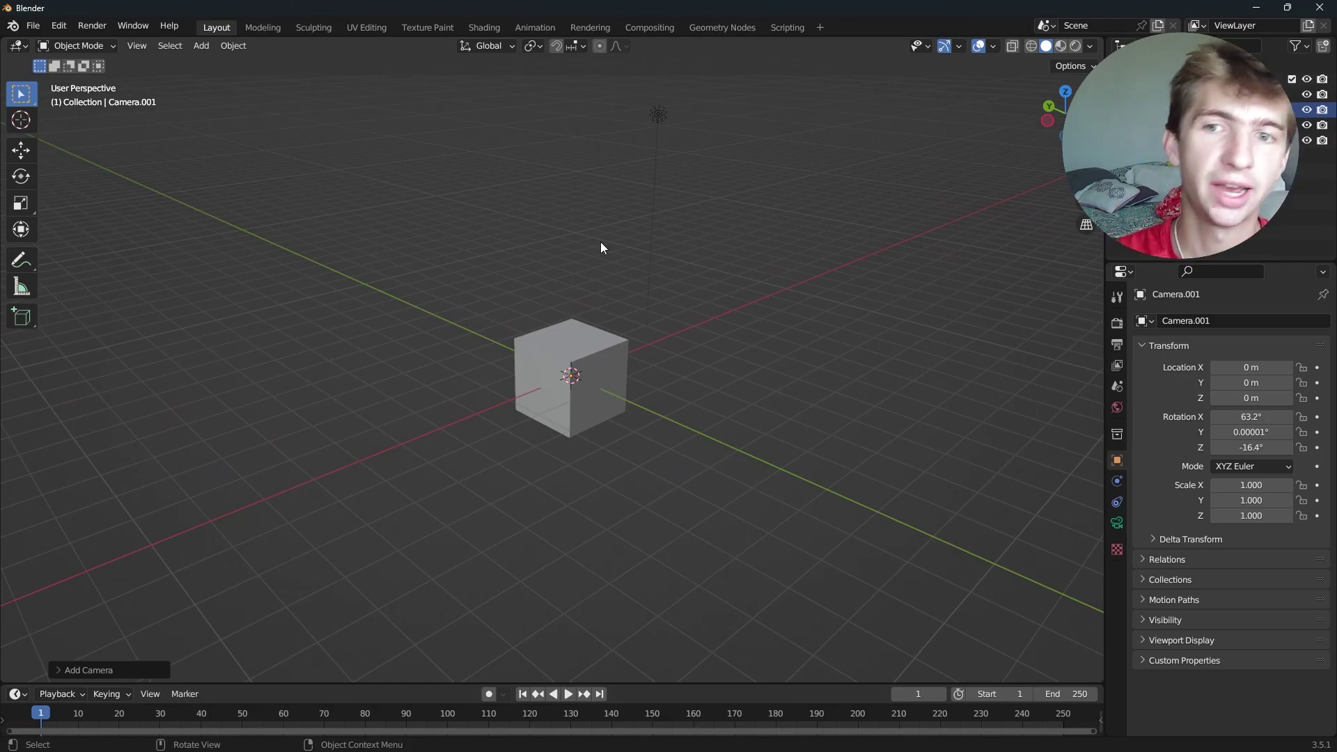
Hide the cube and set Camera.001 as the active scene camera.
left_click(568, 384)
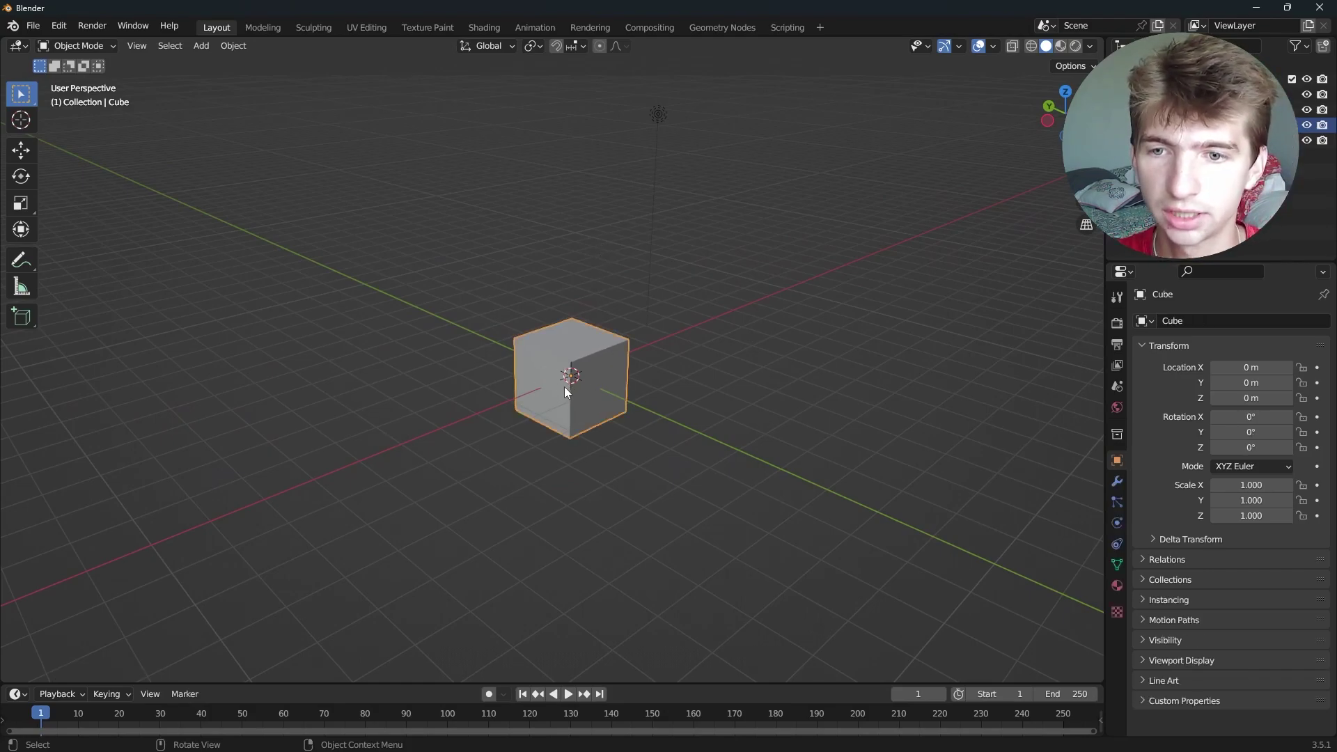
key("h")
left_click(556, 373)
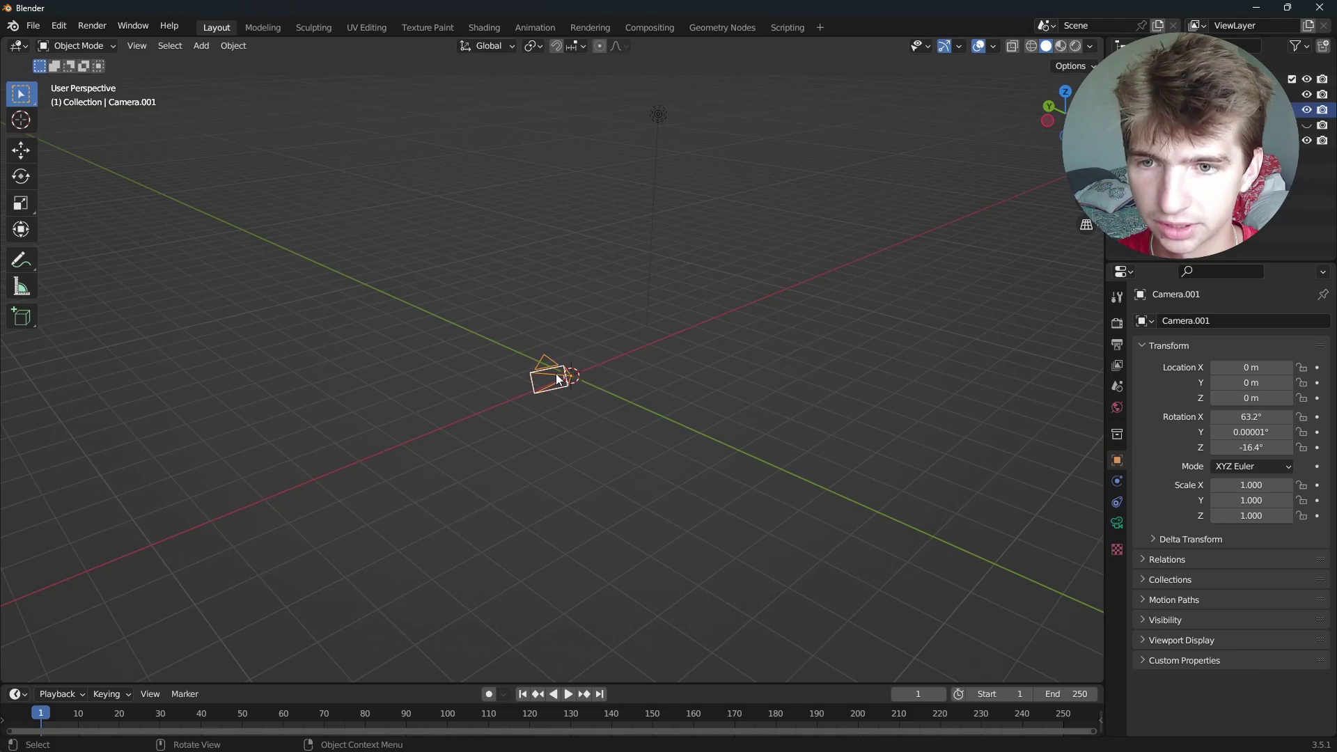
mouse_move(555, 374)
middle_mouse_down()
mouse_move(517, 369)
mouse_move(541, 371)
middle_mouse_up()
right_click(537, 355)
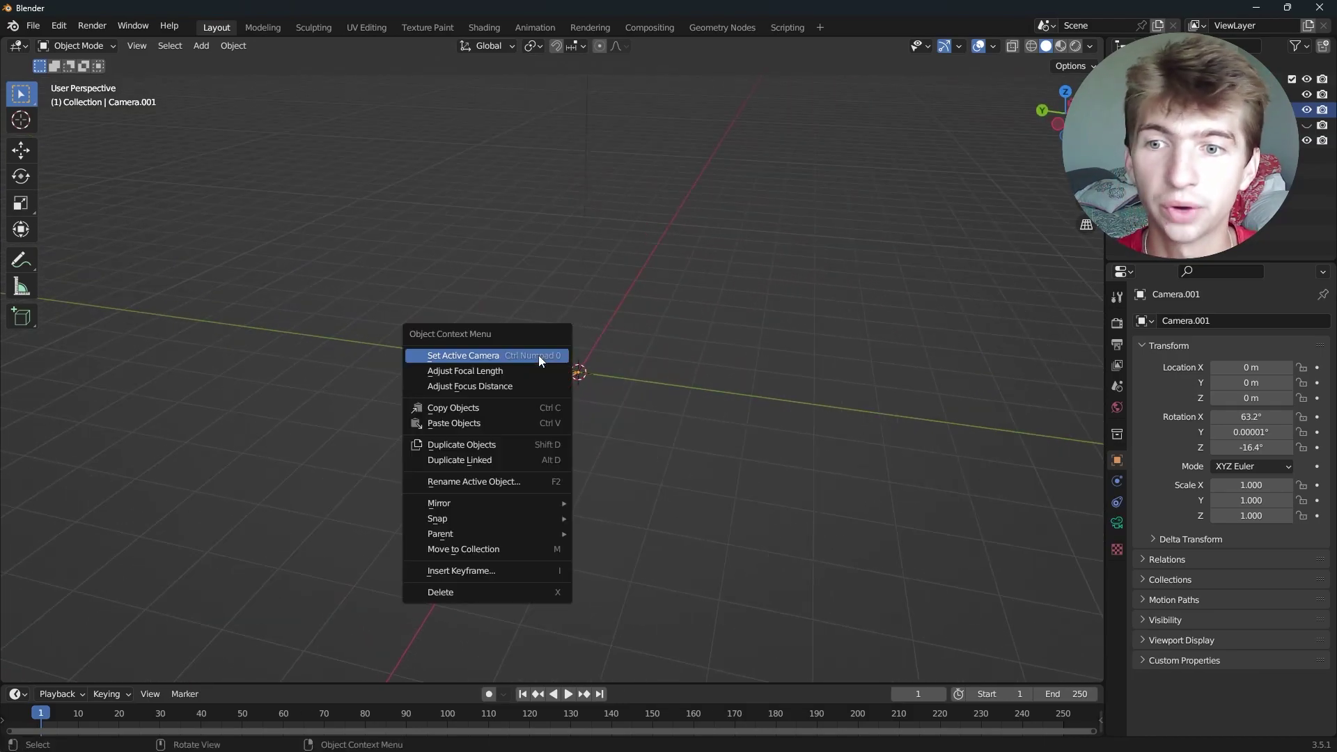
left_click(499, 355)
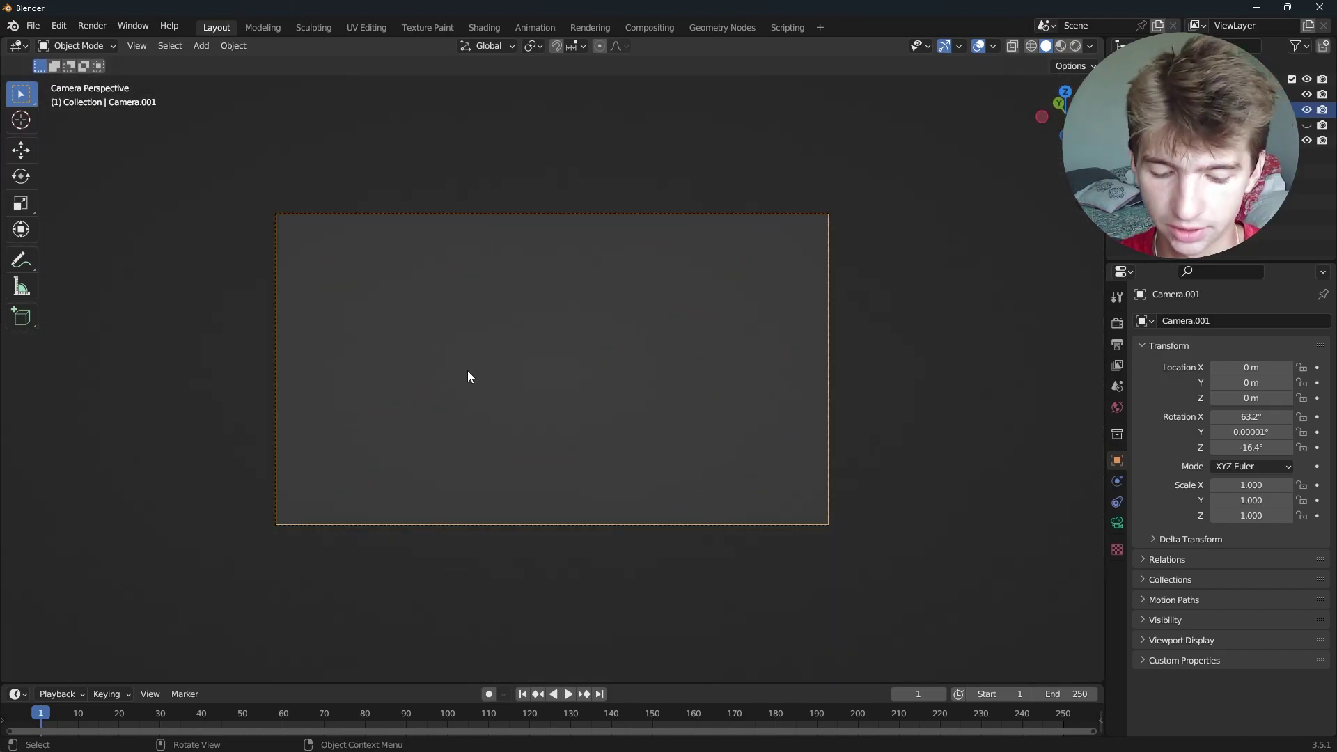
Leave the camera view and frame Camera.001 with View Selected.
key("KP_0")
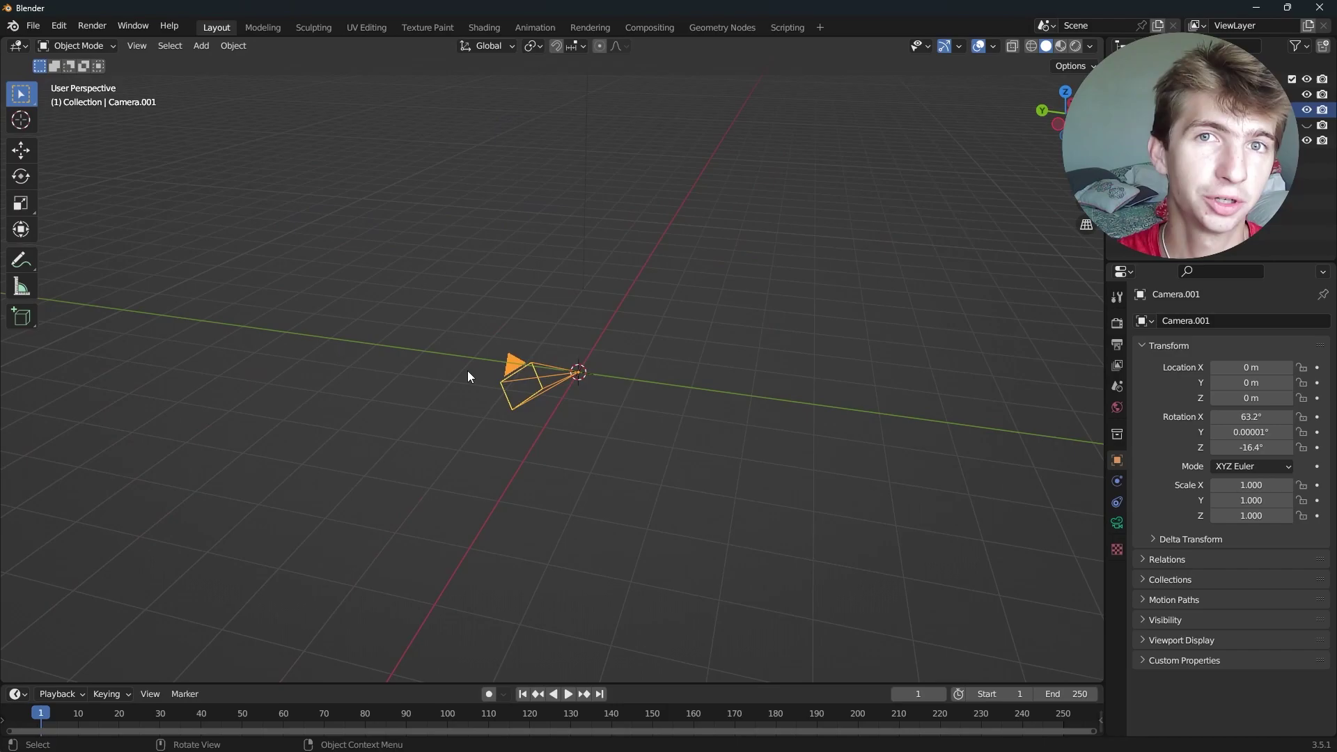
middle_click_drag(466, 376, 475, 388)
middle_click_drag(651, 451, 639, 445)
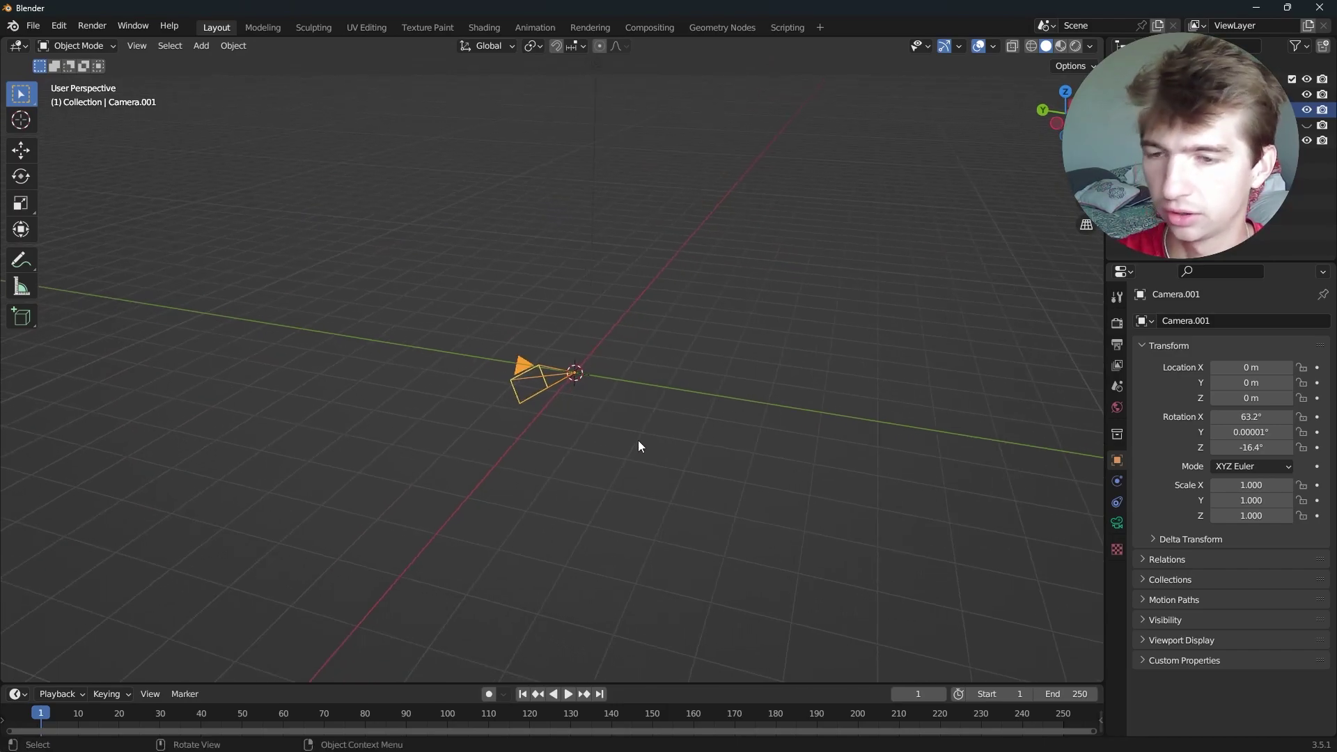
key("grave")
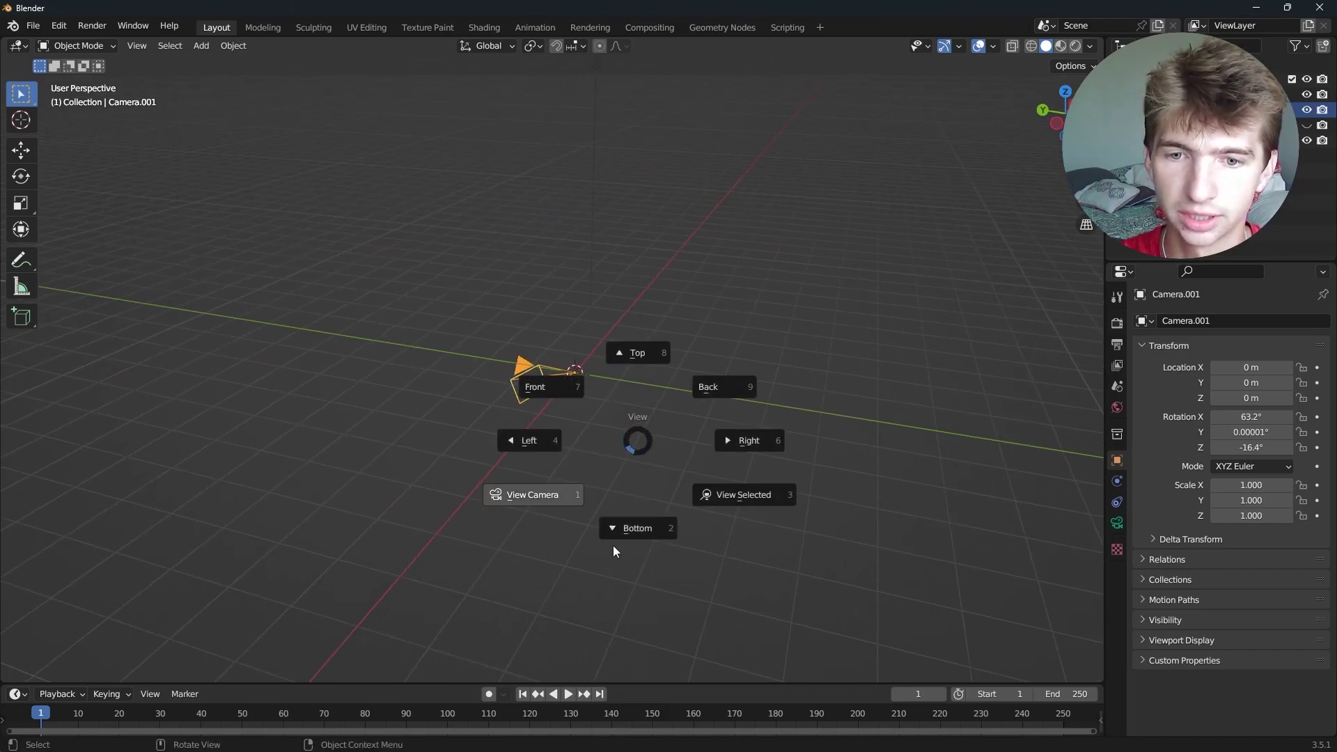
left_click(750, 494)
middle_click_drag(612, 463, 616, 459)
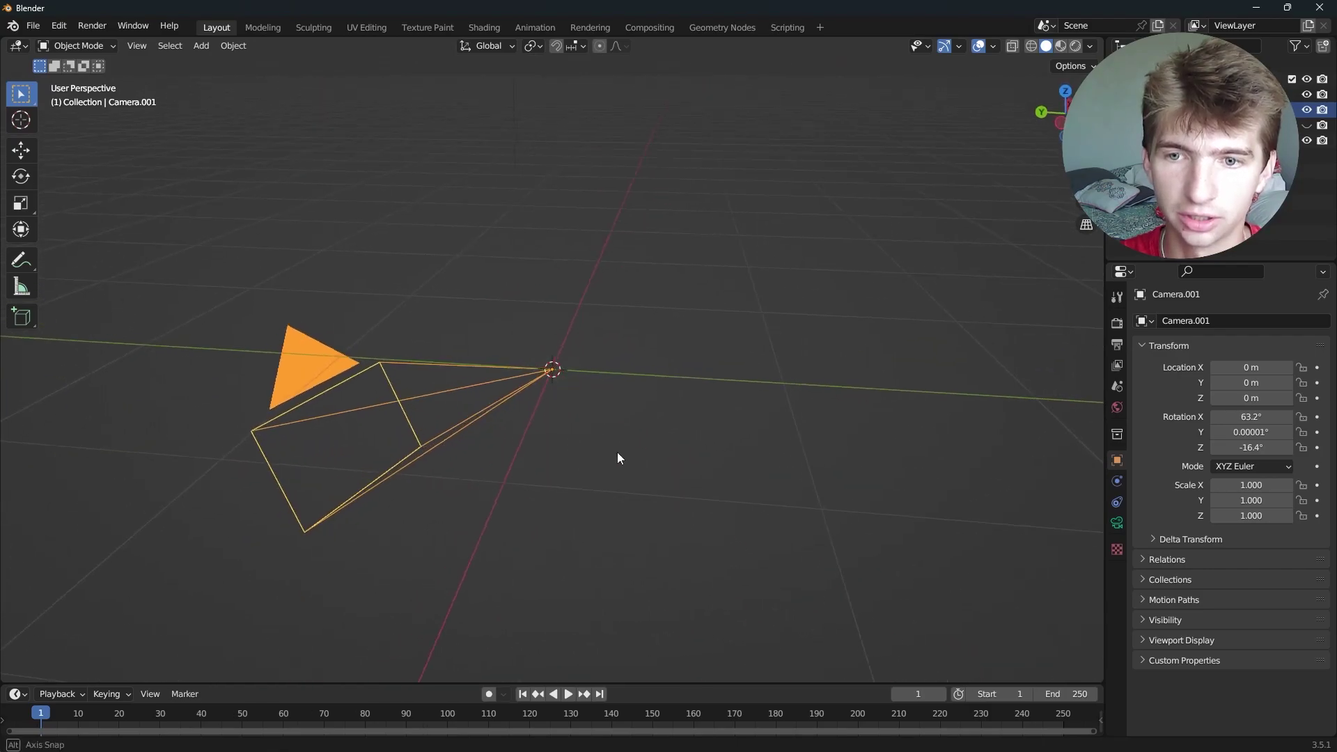
scroll(602, 456, "down", 8)
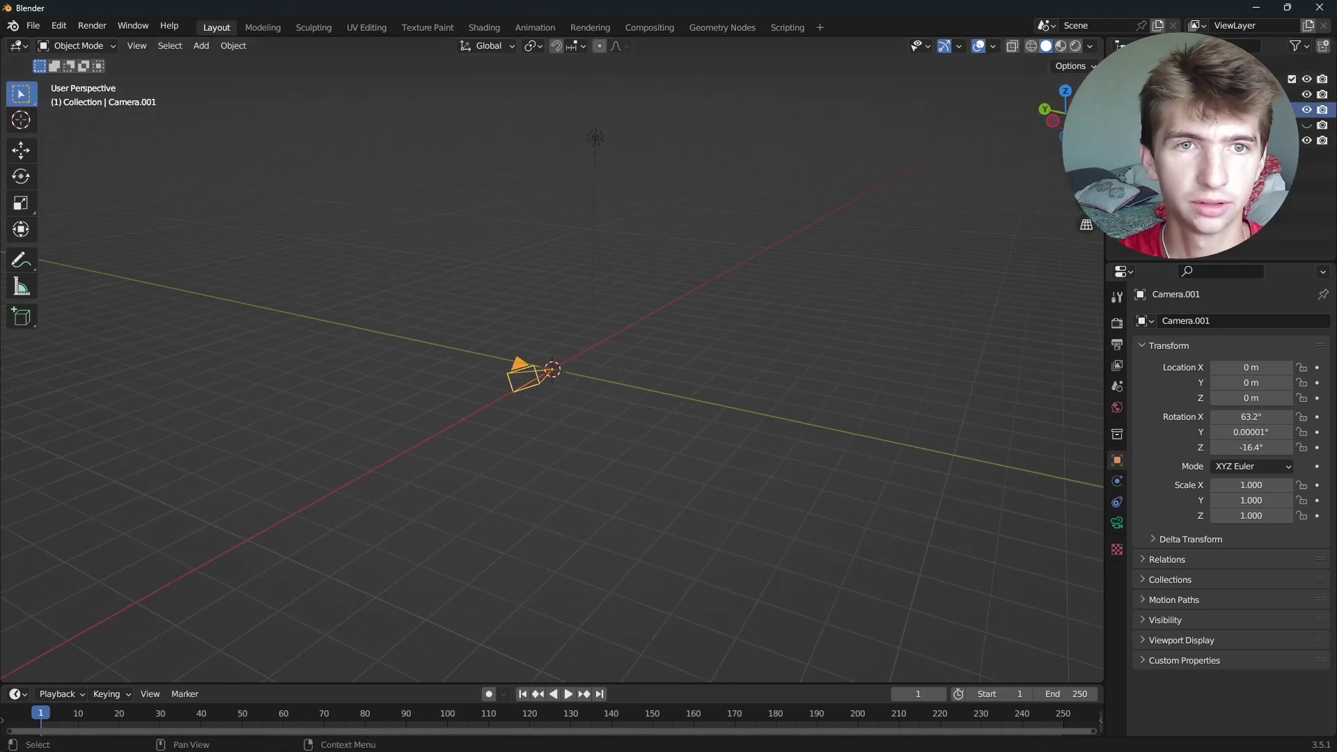
Unhide the cube in the Outliner and align Camera.001 to the current view.
left_click(1307, 126)
middle_click_drag(898, 323, 892, 326)
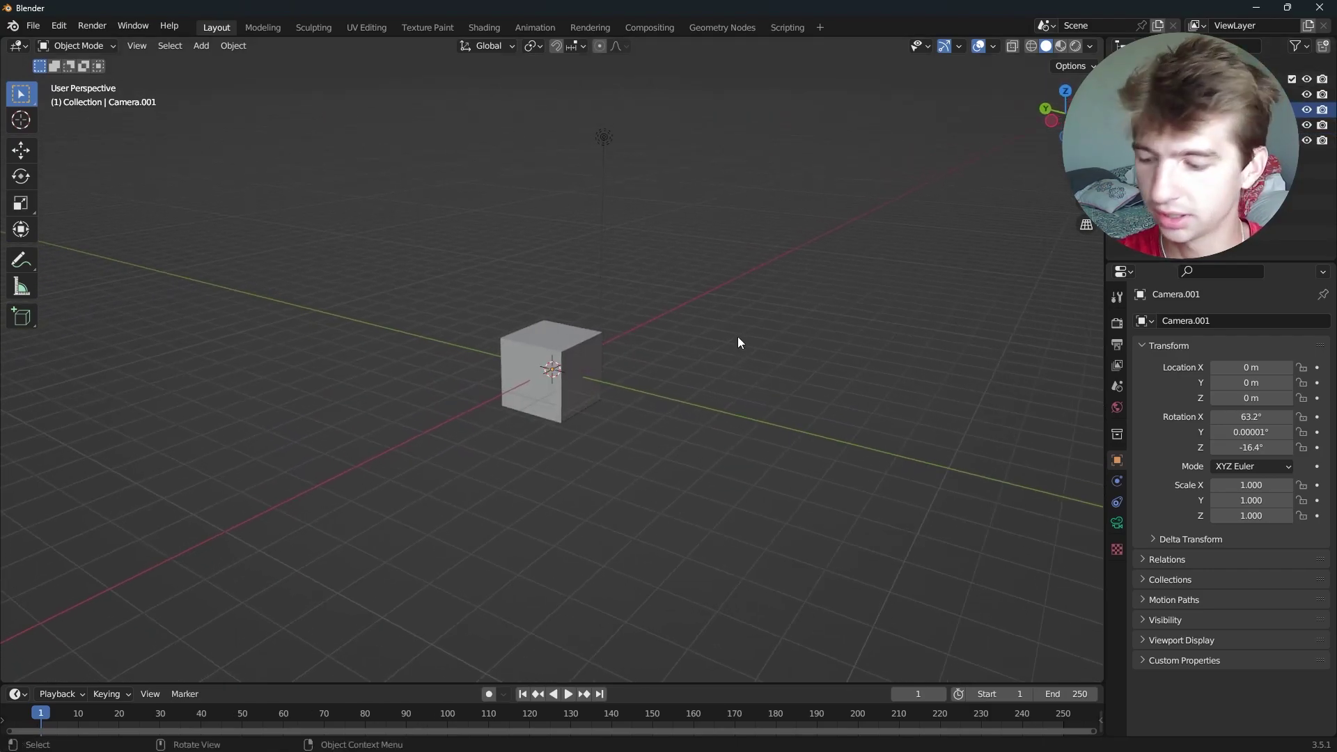
key("ctrl+alt+KP_0")
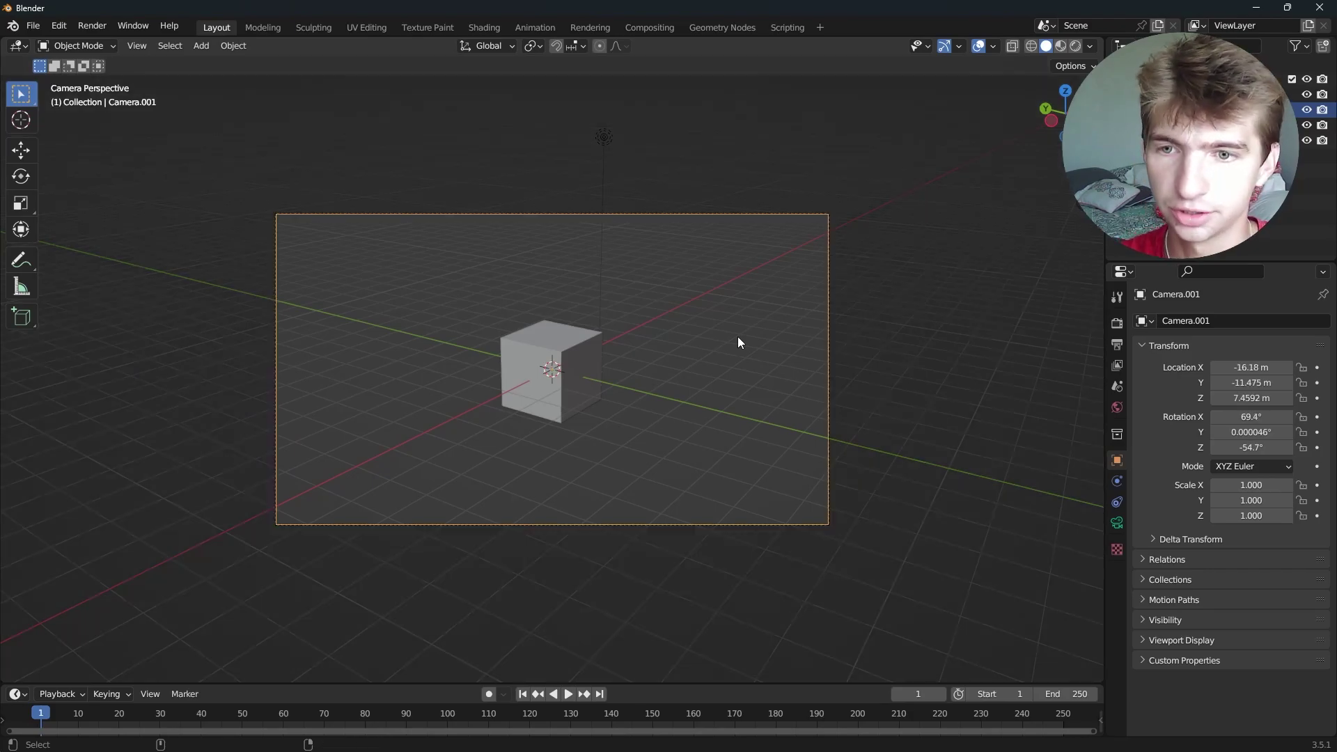
scroll(713, 365, "up", 2)
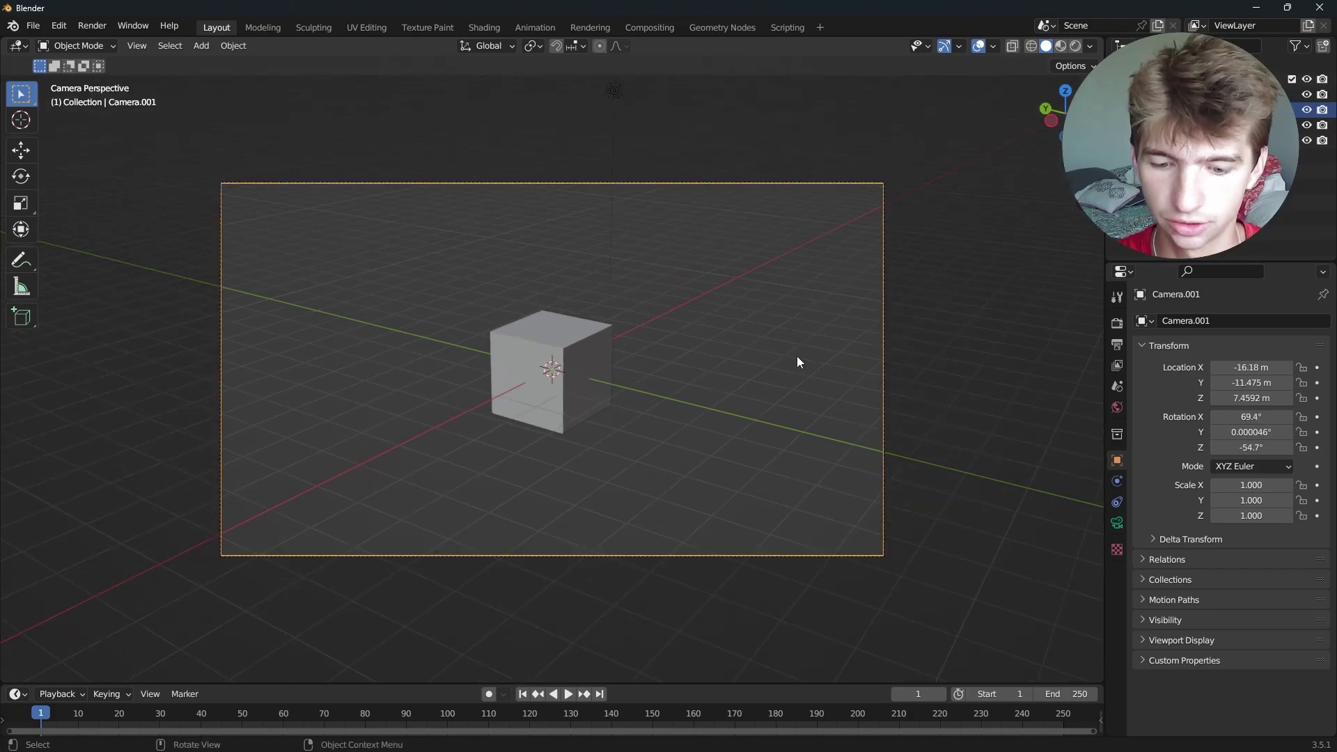
mouse_move(796, 357)
middle_mouse_down()
mouse_move(888, 365)
mouse_move(799, 376)
middle_mouse_up()
Make the original Camera the active scene camera again.
left_click(821, 367)
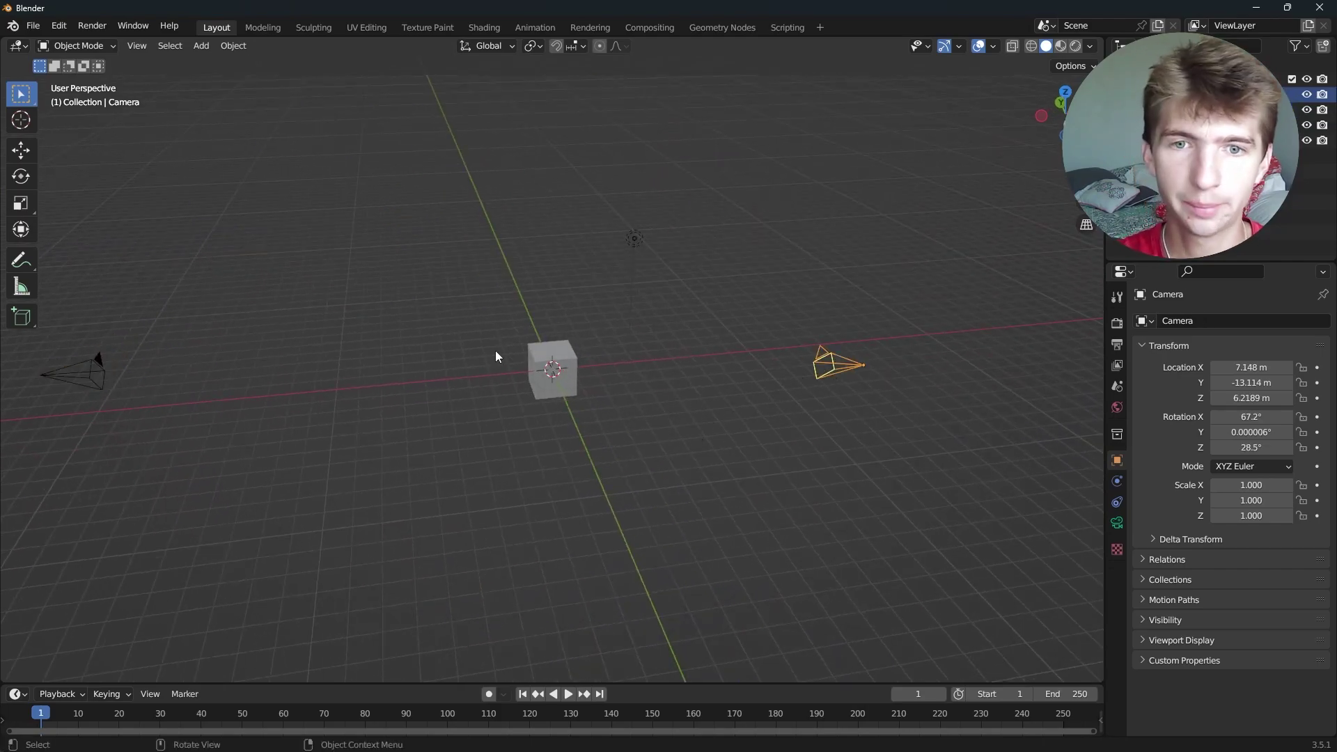
right_click(805, 360)
left_click(795, 360)
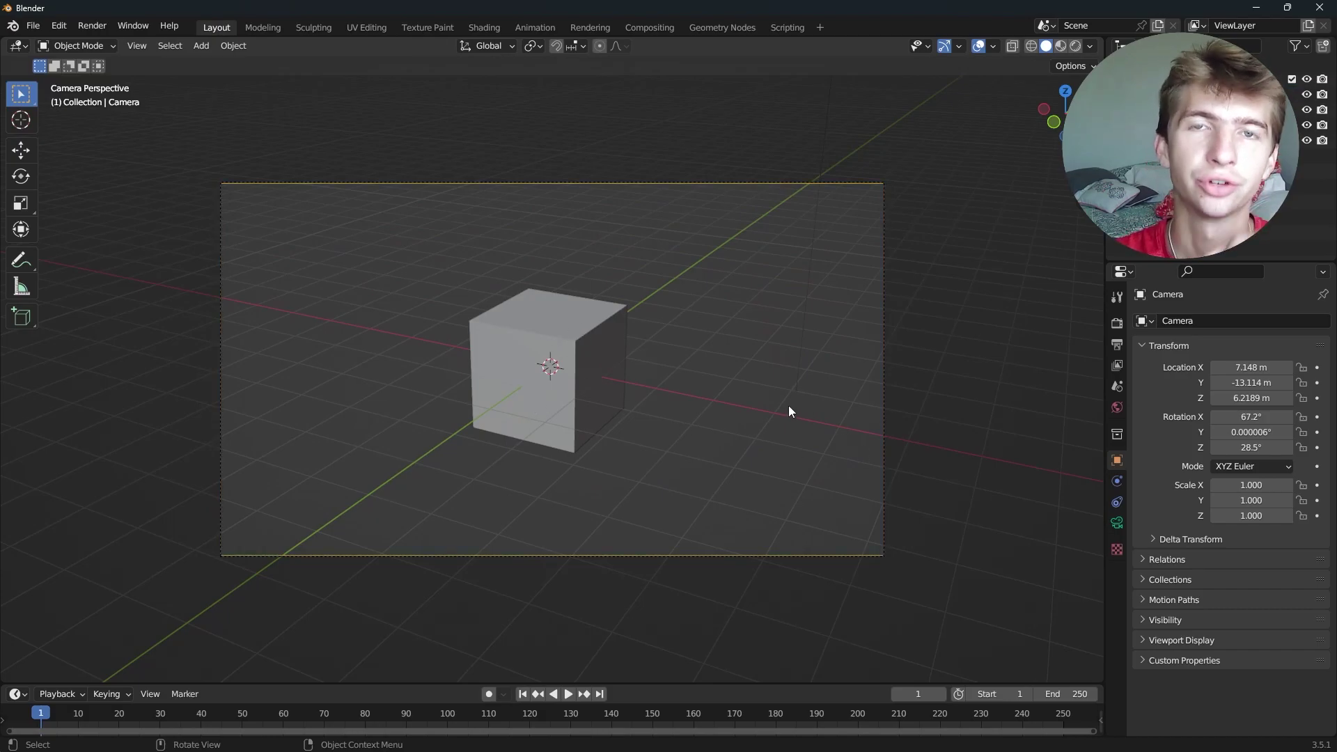
left_click(741, 178)
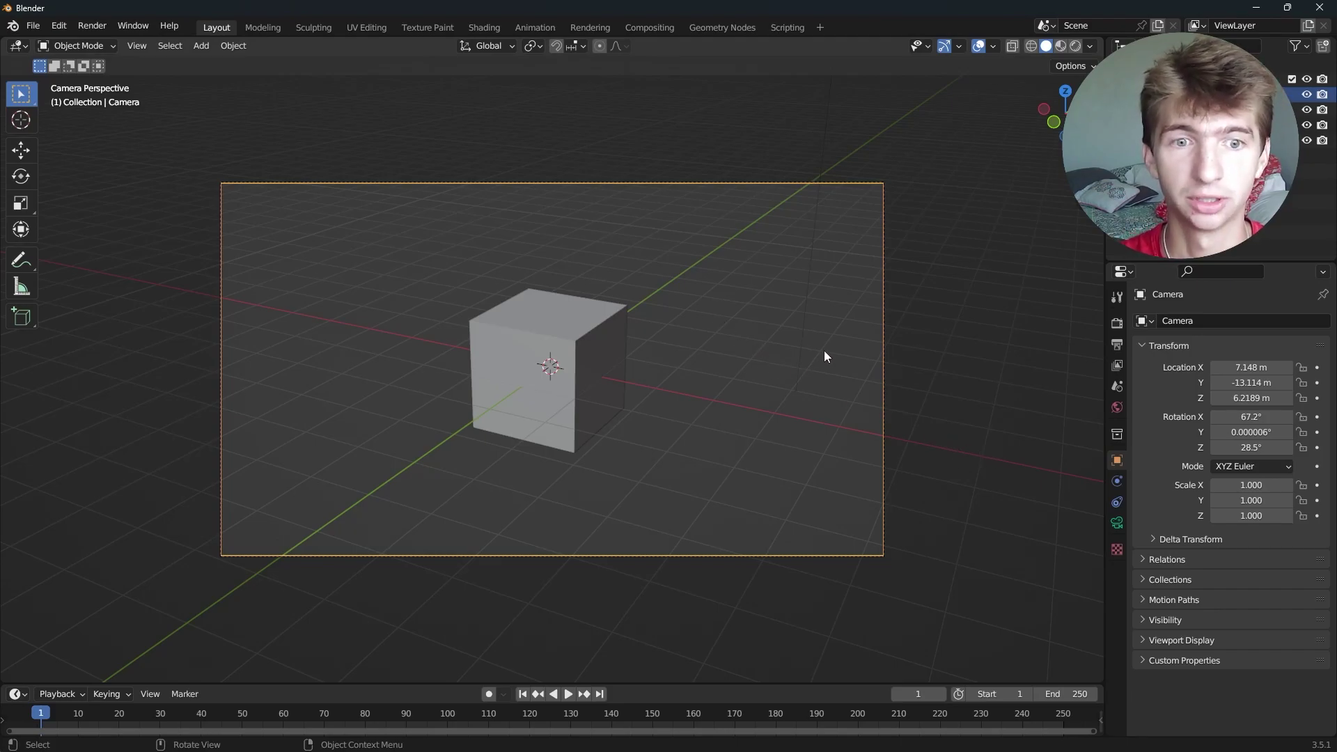
Check Thirds under the camera's Viewport Display > Composition Guides.
left_click(1121, 517)
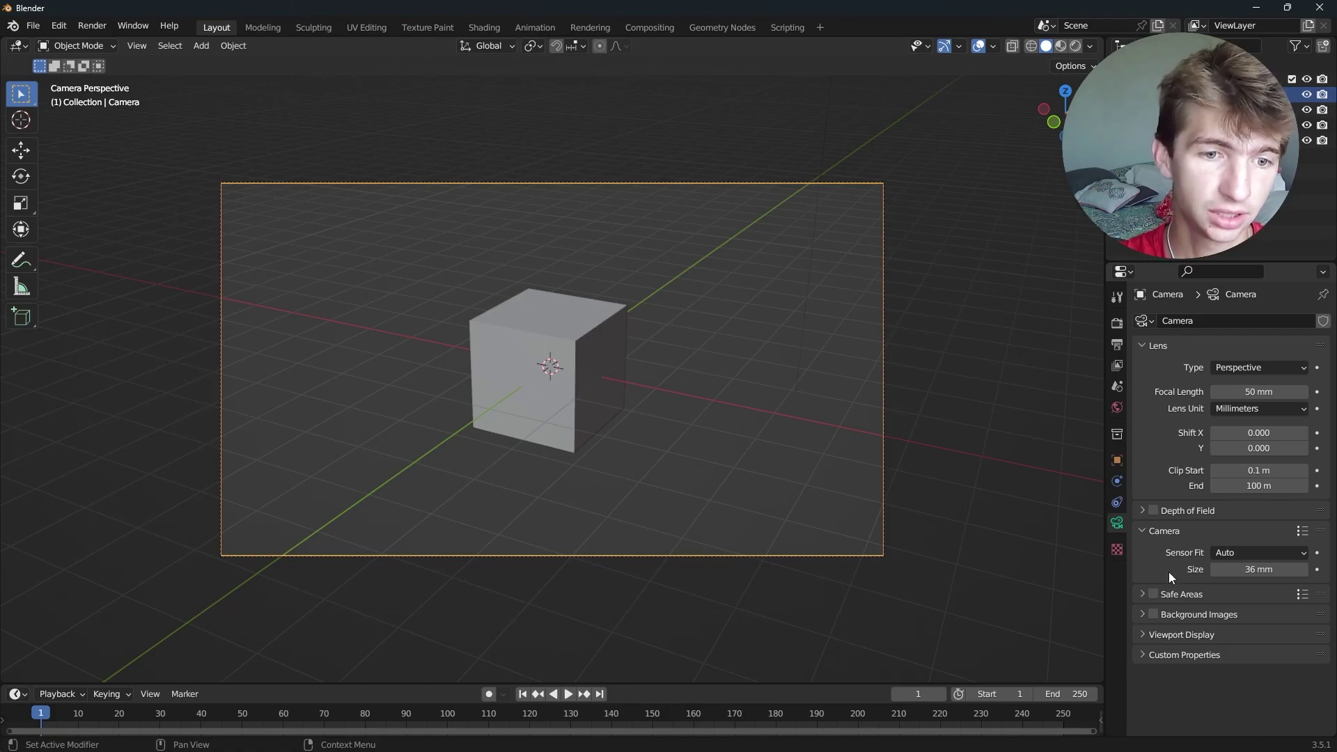
left_click(1186, 634)
scroll(1223, 628, "down", 2)
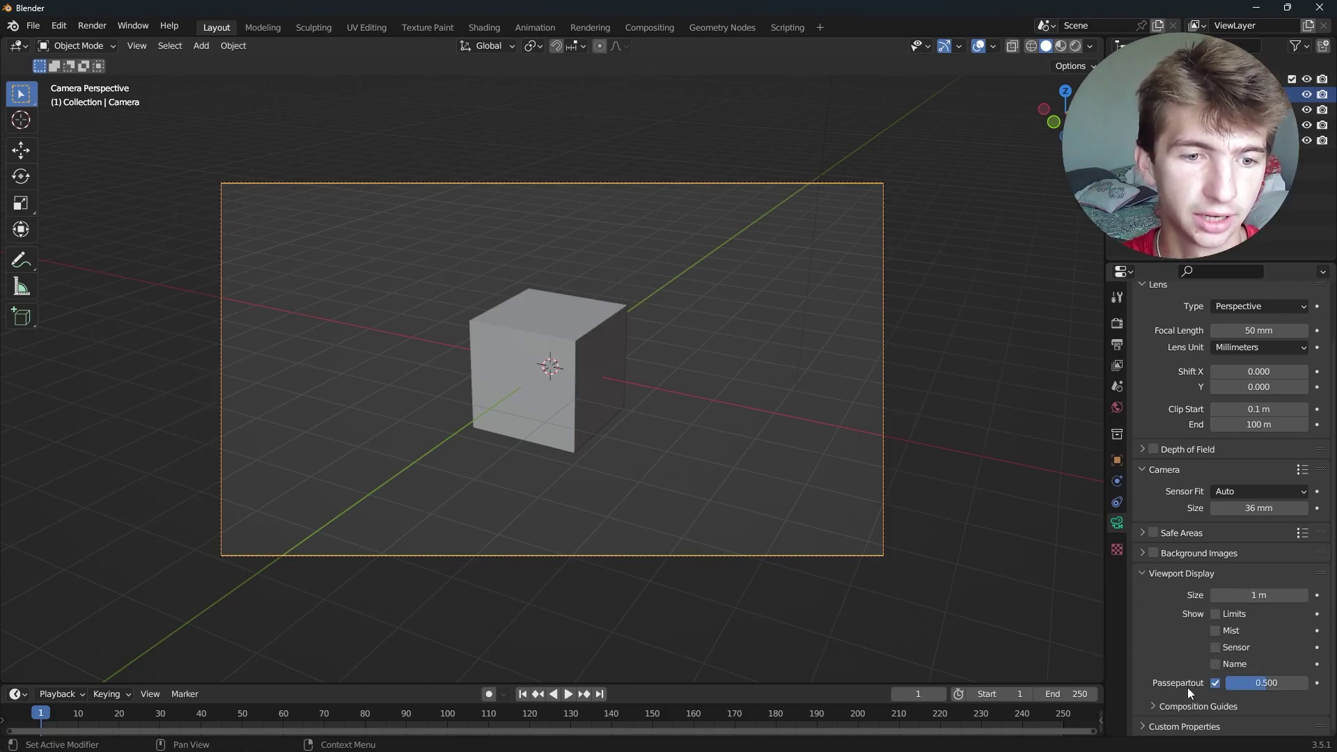
left_click(1192, 704)
scroll(1194, 661, "down", 5)
left_click(1216, 589)
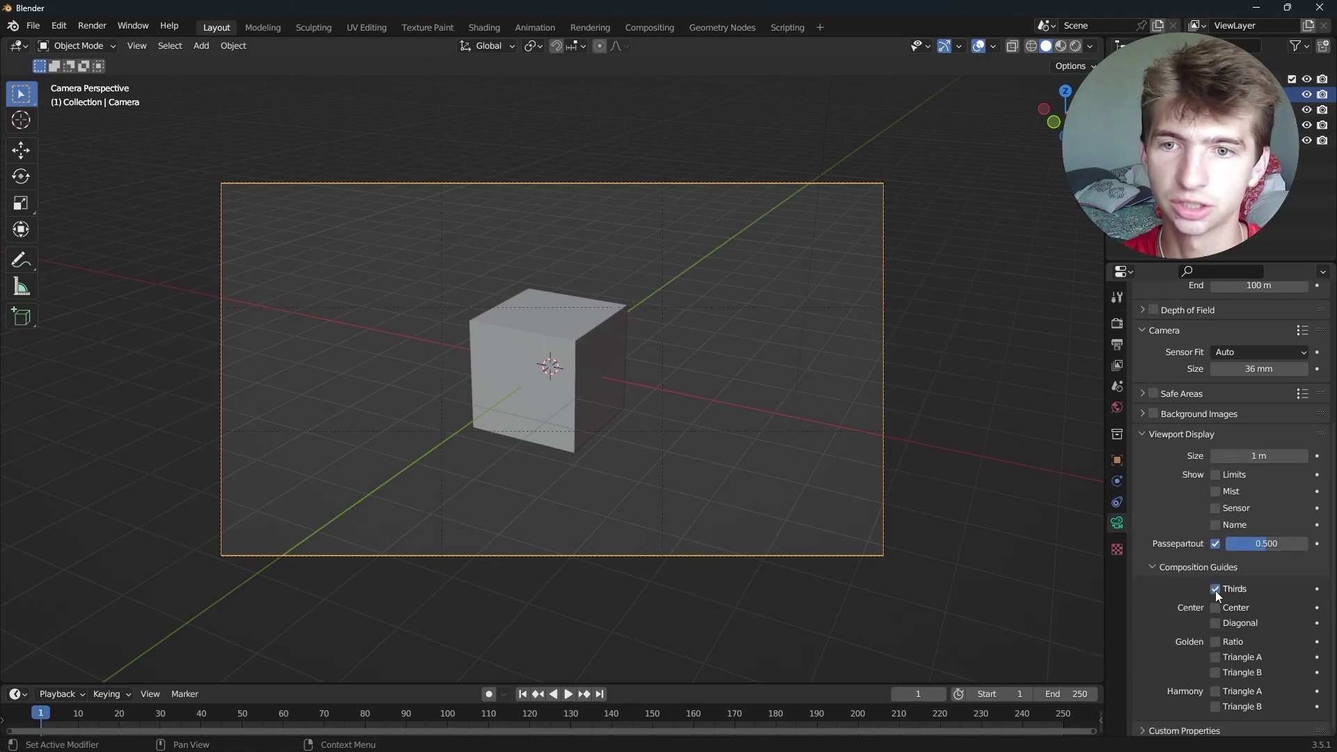
scroll(373, 295, "up", 3)
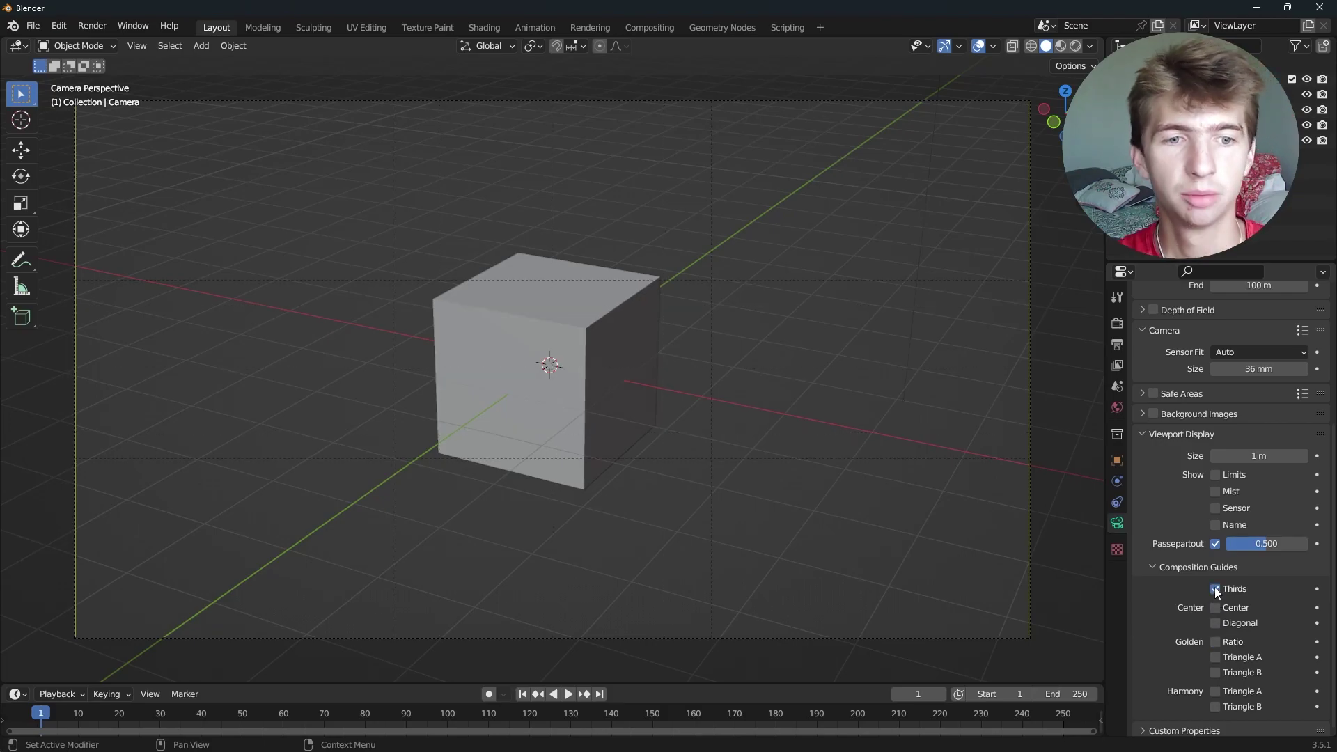
Select the camera, move it freely, then try sliding it along its viewing axis.
left_click(524, 316)
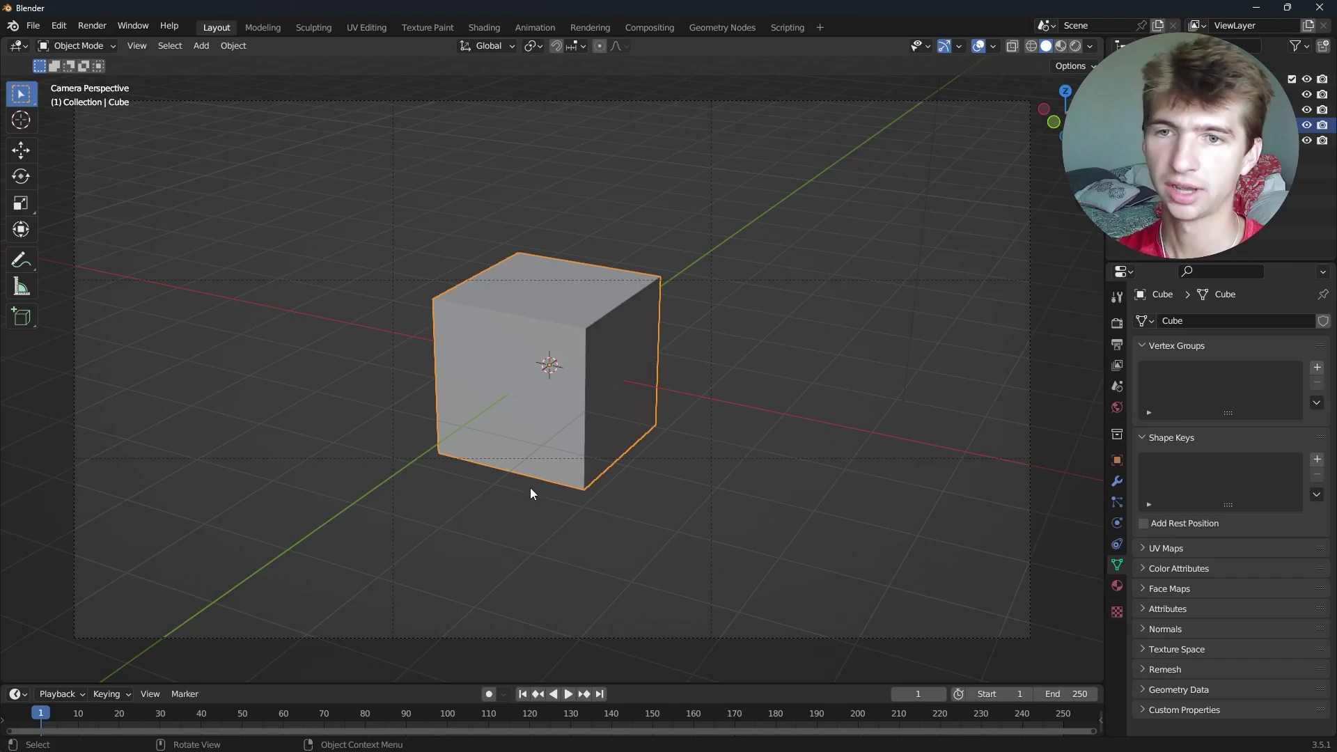
left_click(785, 101)
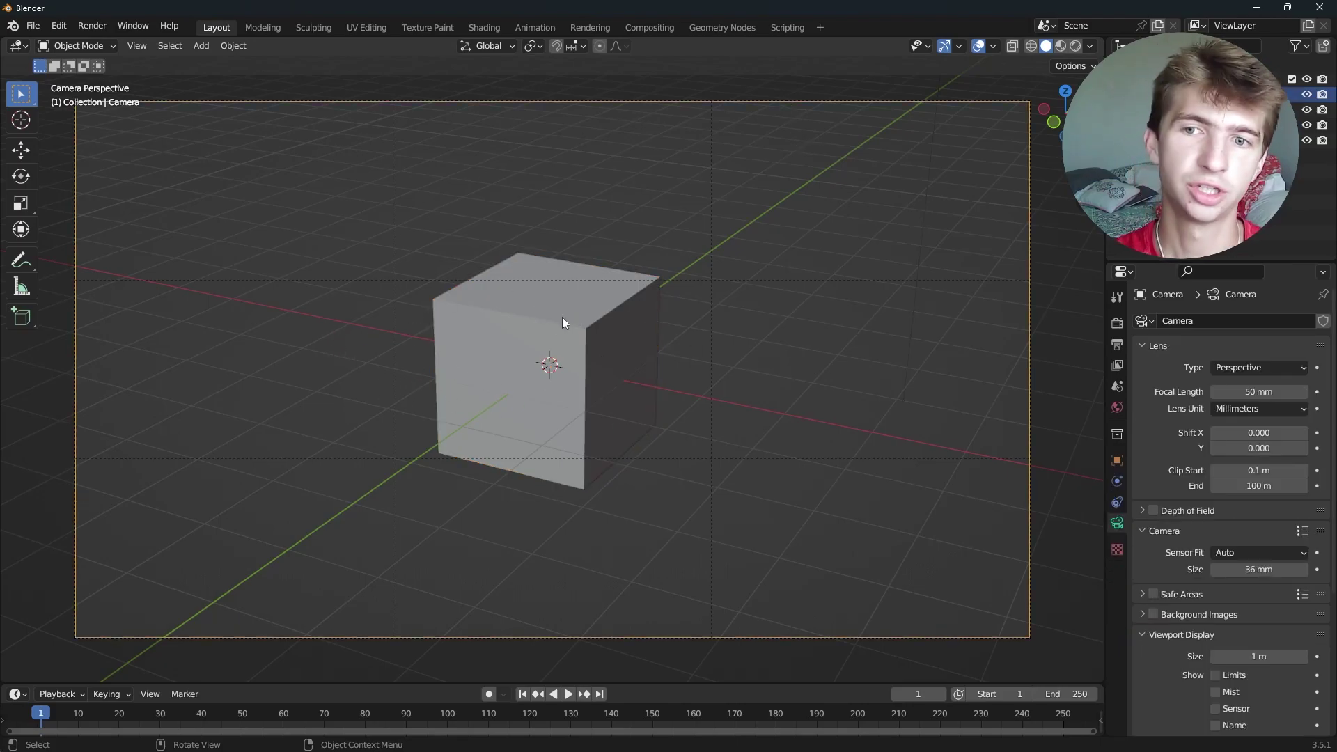
left_click_drag(284, 299, 533, 554)
left_click(685, 102)
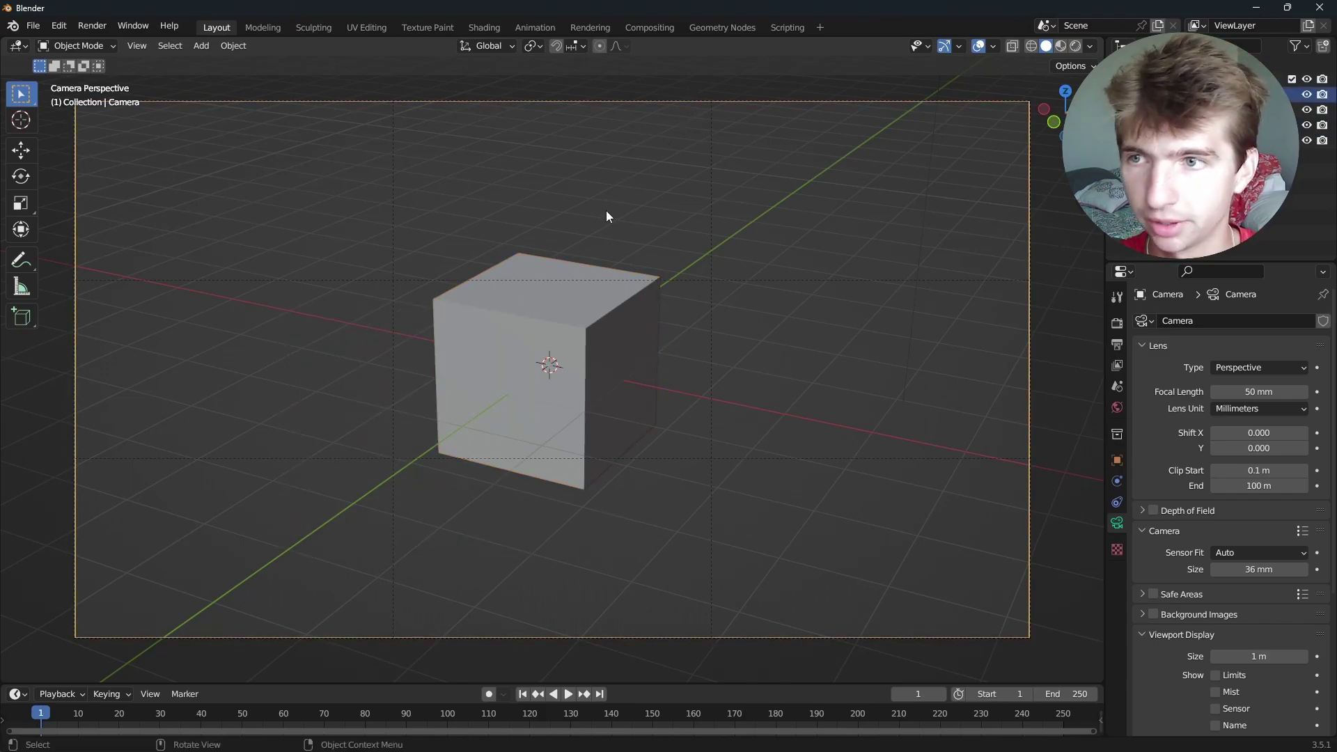
key("g")
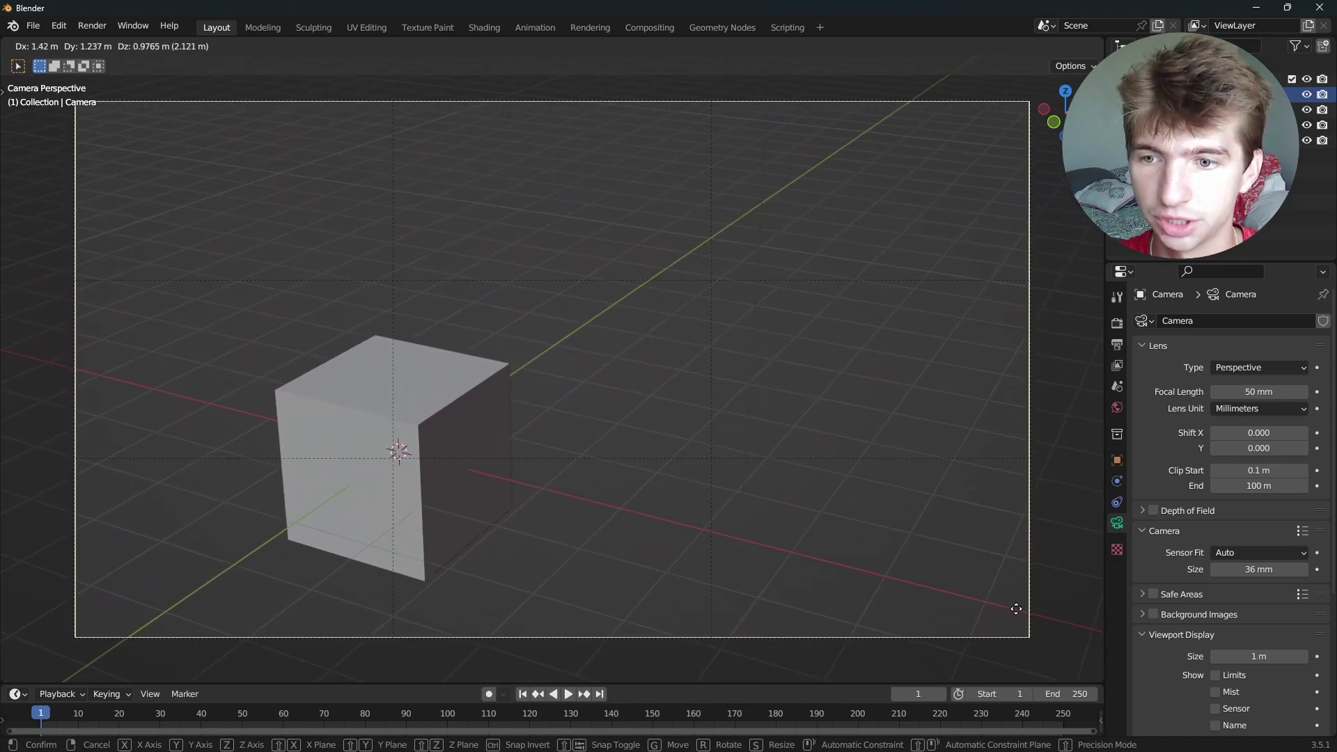
left_click(640, 391)
key("g")
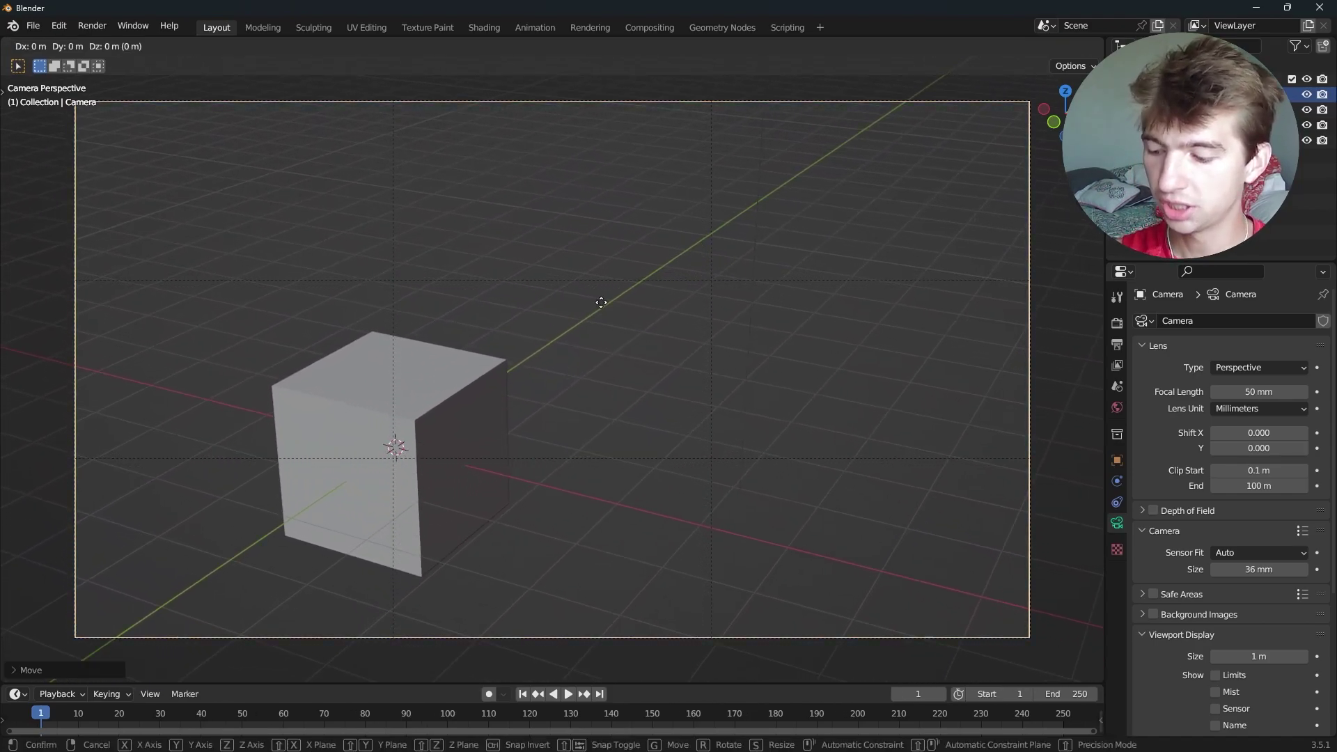
key("z")
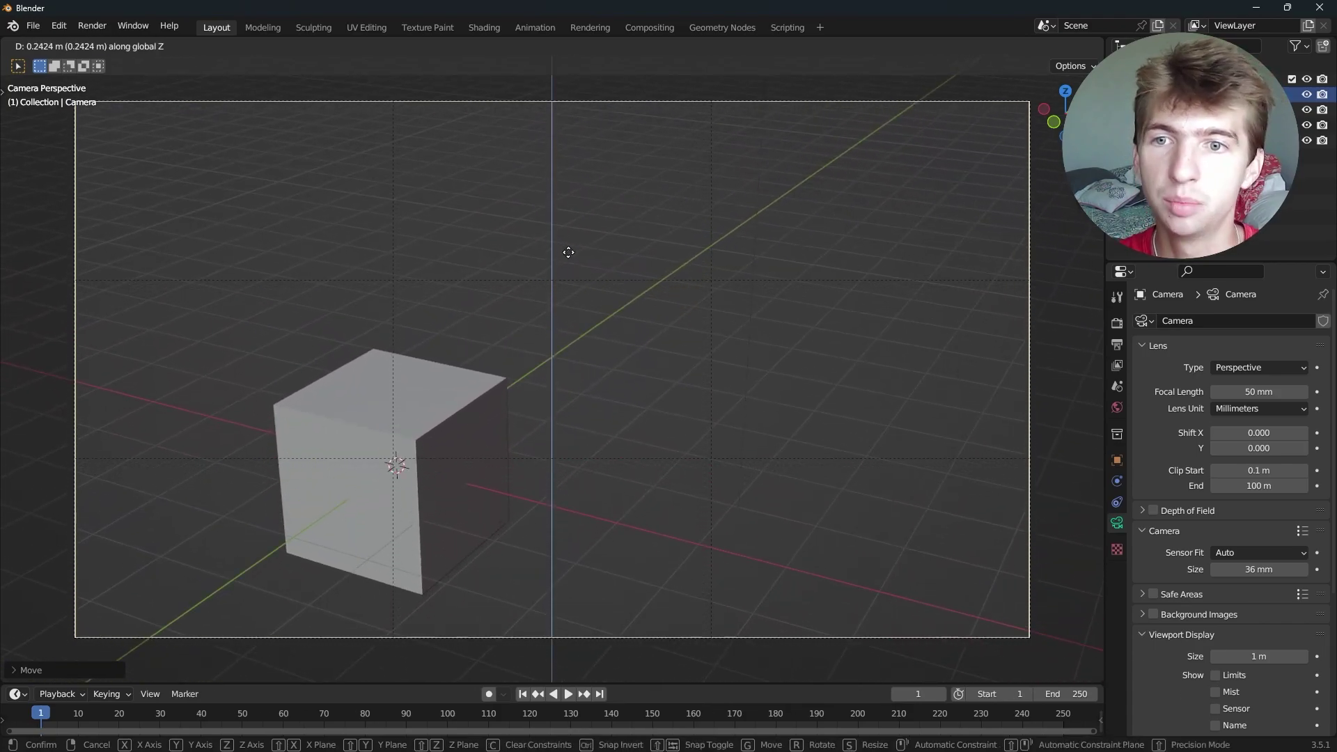
key("z")
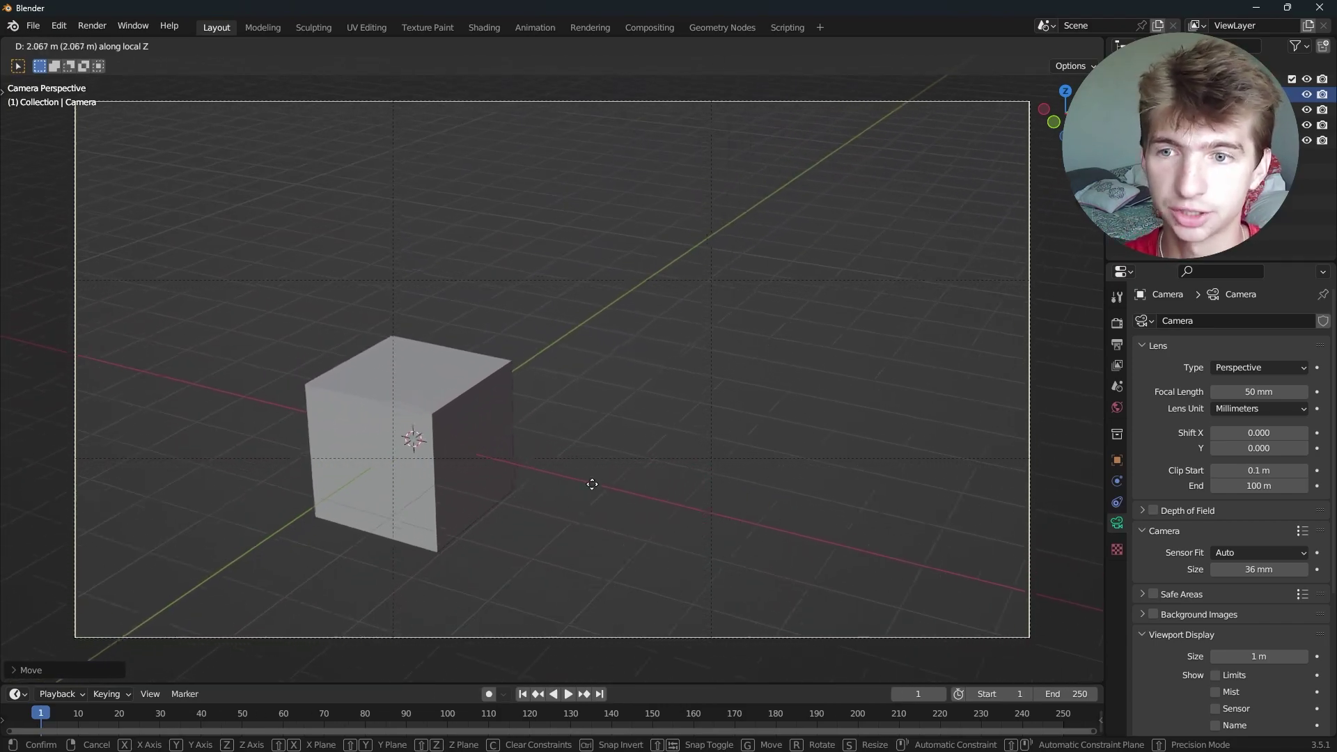
key("Escape")
Slide the camera along X, then its local Y, placing the cube on the lower-left thirds point.
key("g")
key("x")
key("x")
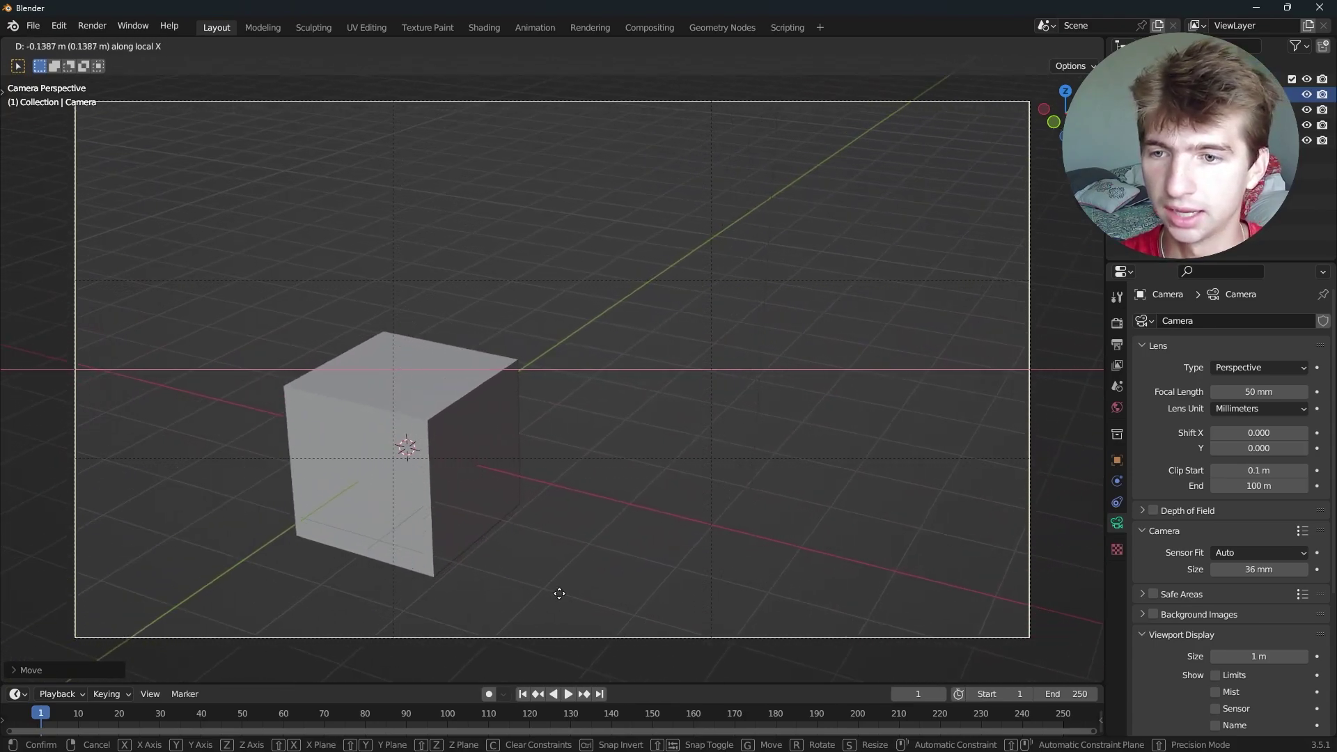
left_click(599, 524)
key("g")
key("y")
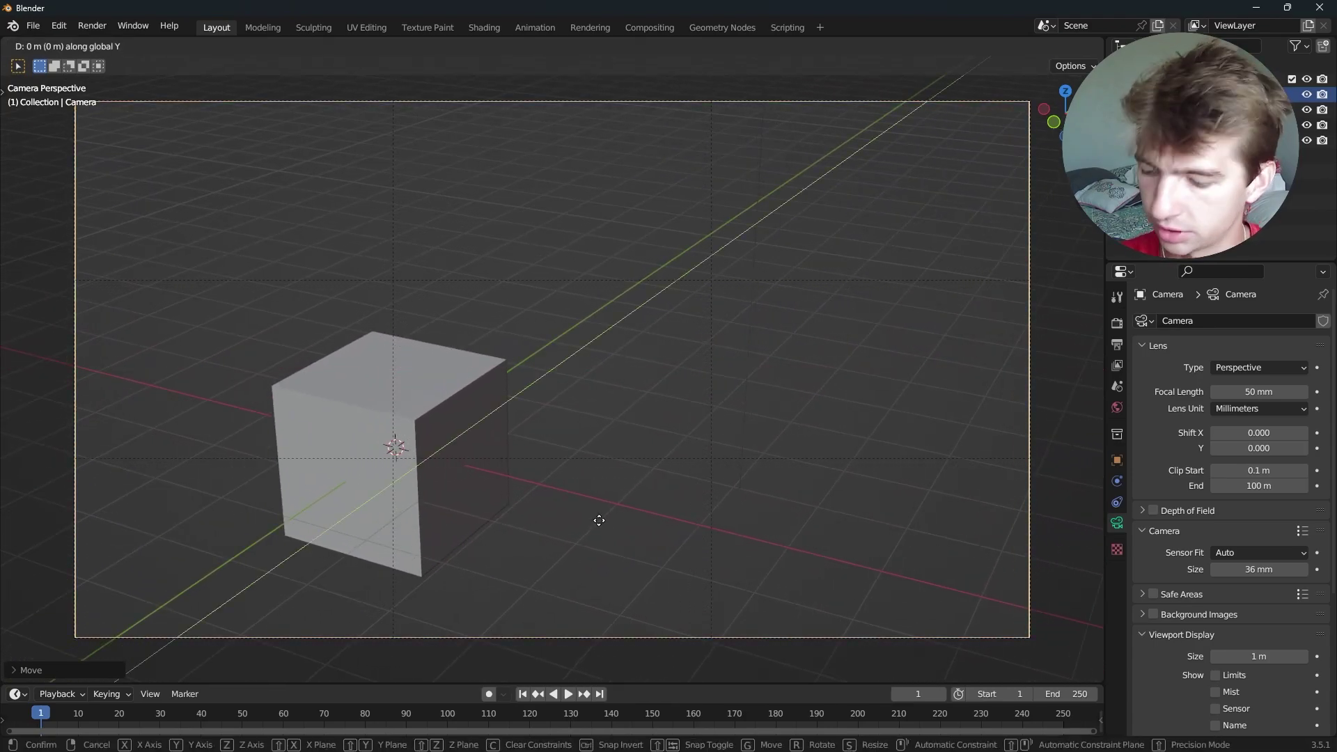
key("y")
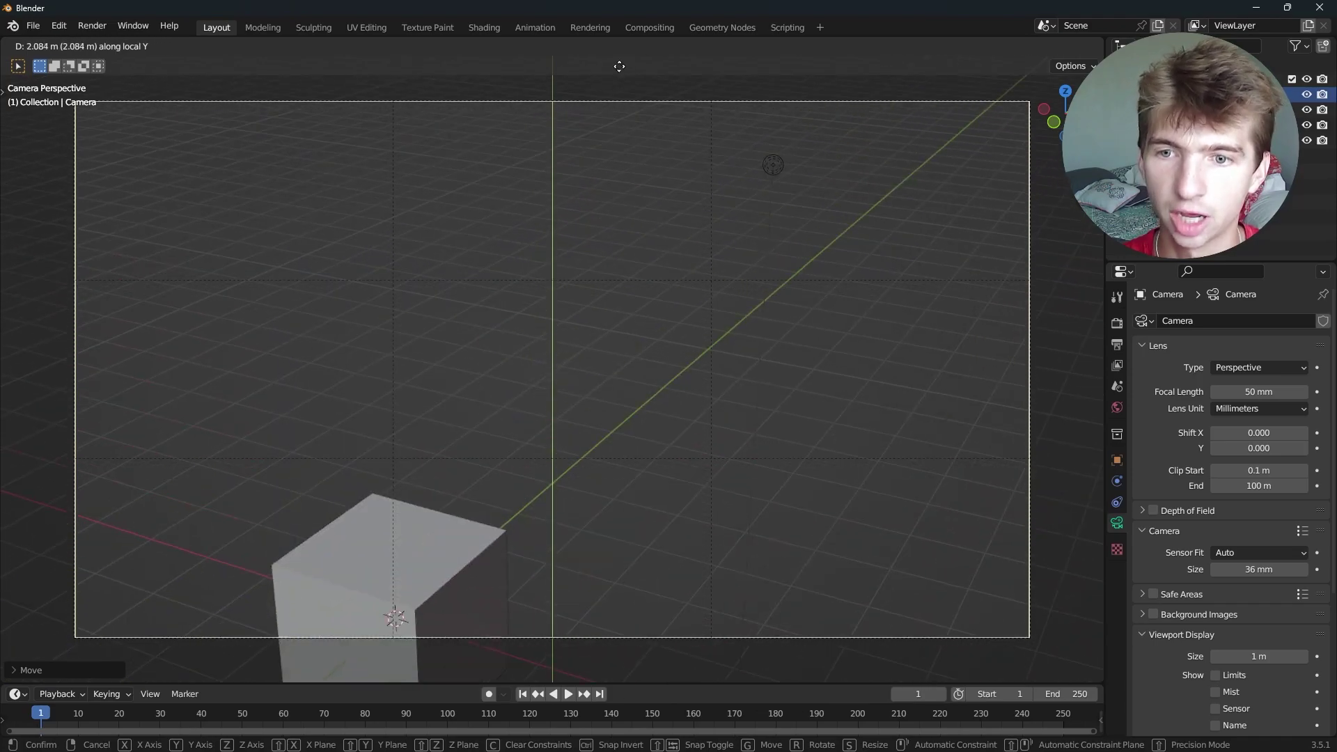
left_click(624, 520)
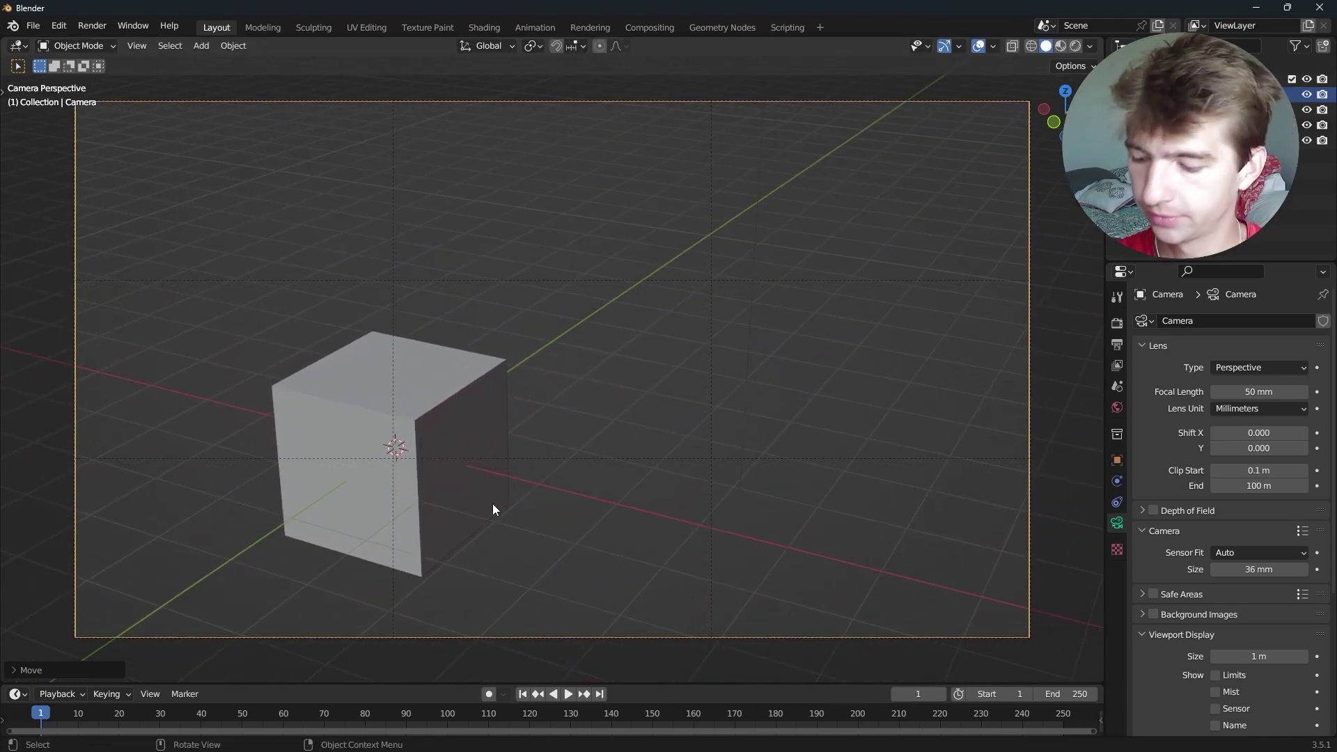
Tilt the camera around its local axes, then deselect it and orbit out beside the cube.
key("r")
key("z")
key("z")
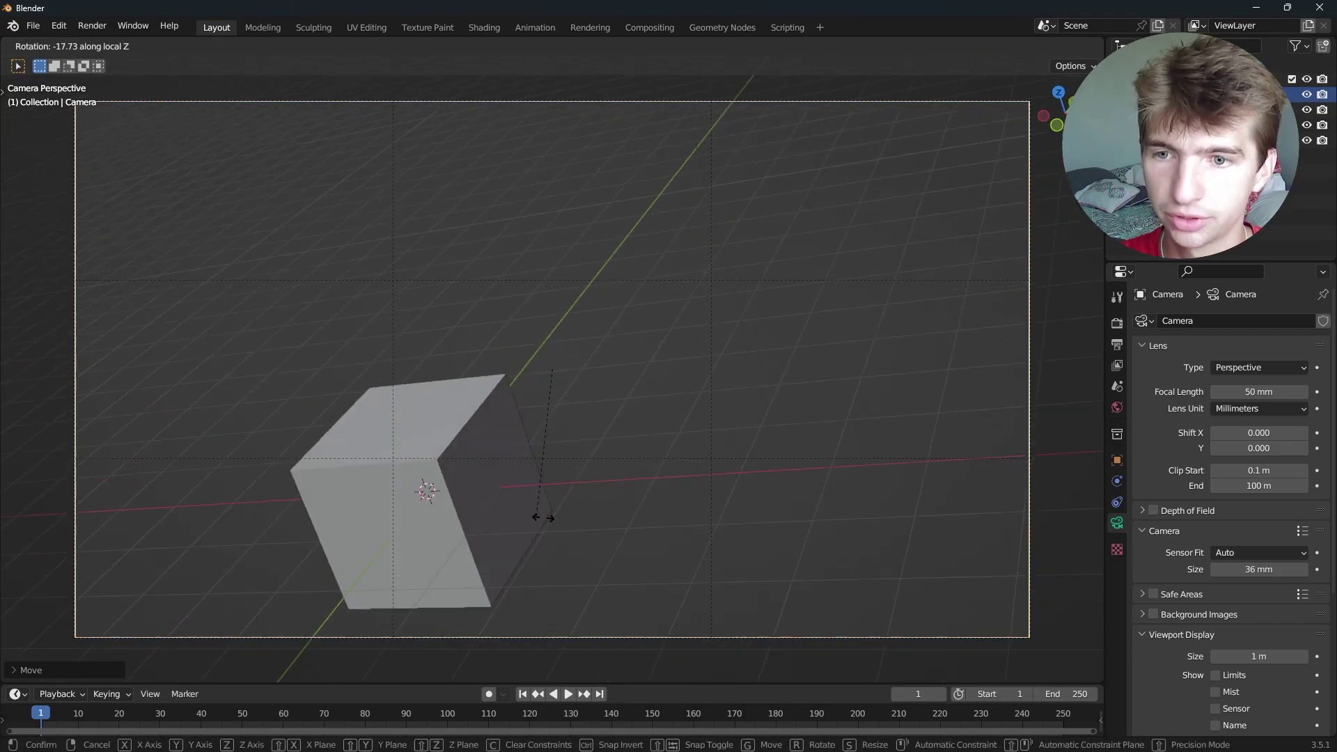
key("Escape")
key("r")
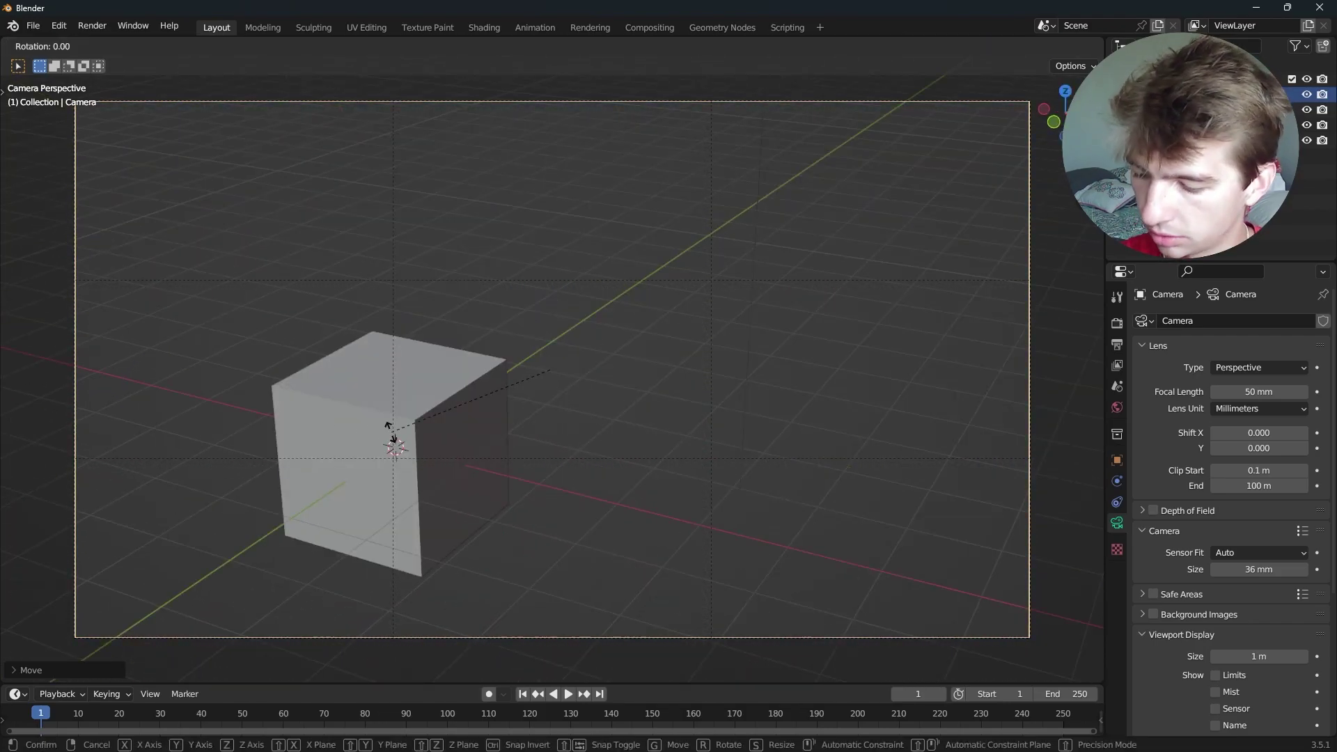
key("x")
key("x")
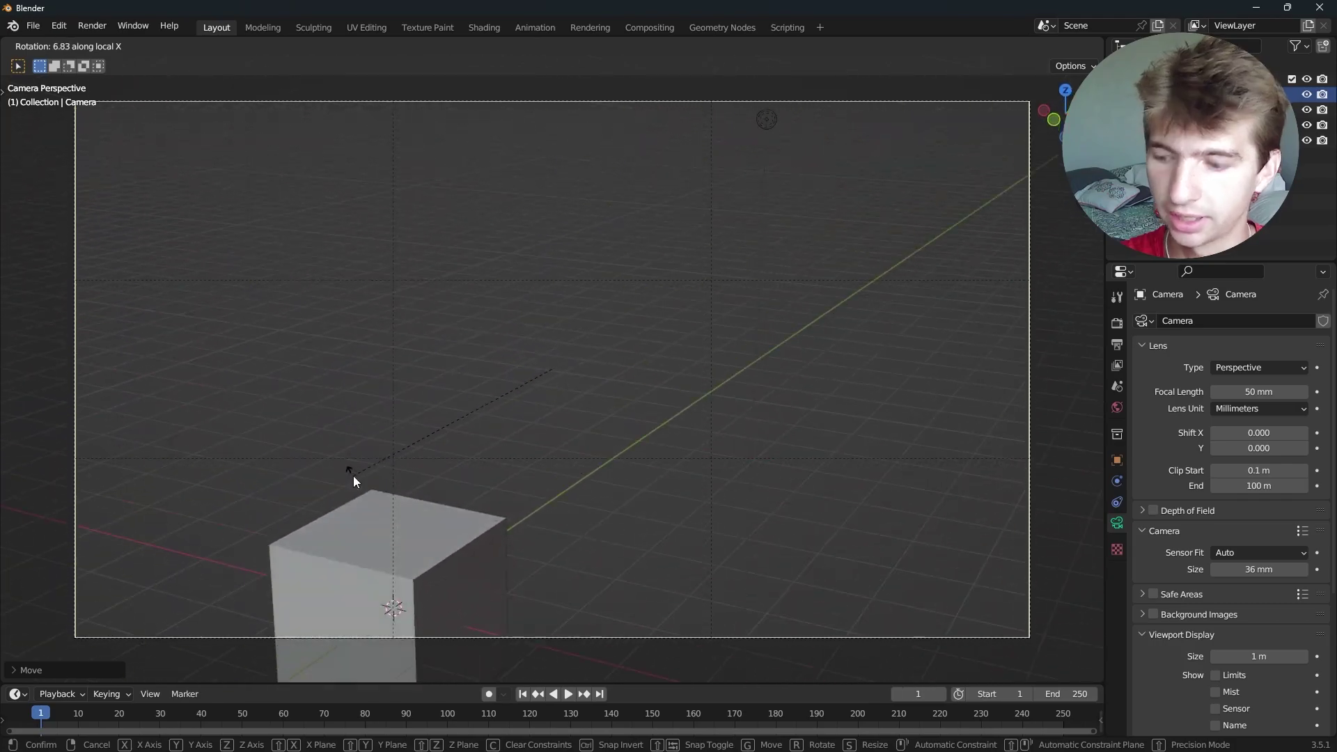
key("x")
key("y")
key("y")
left_click(346, 476)
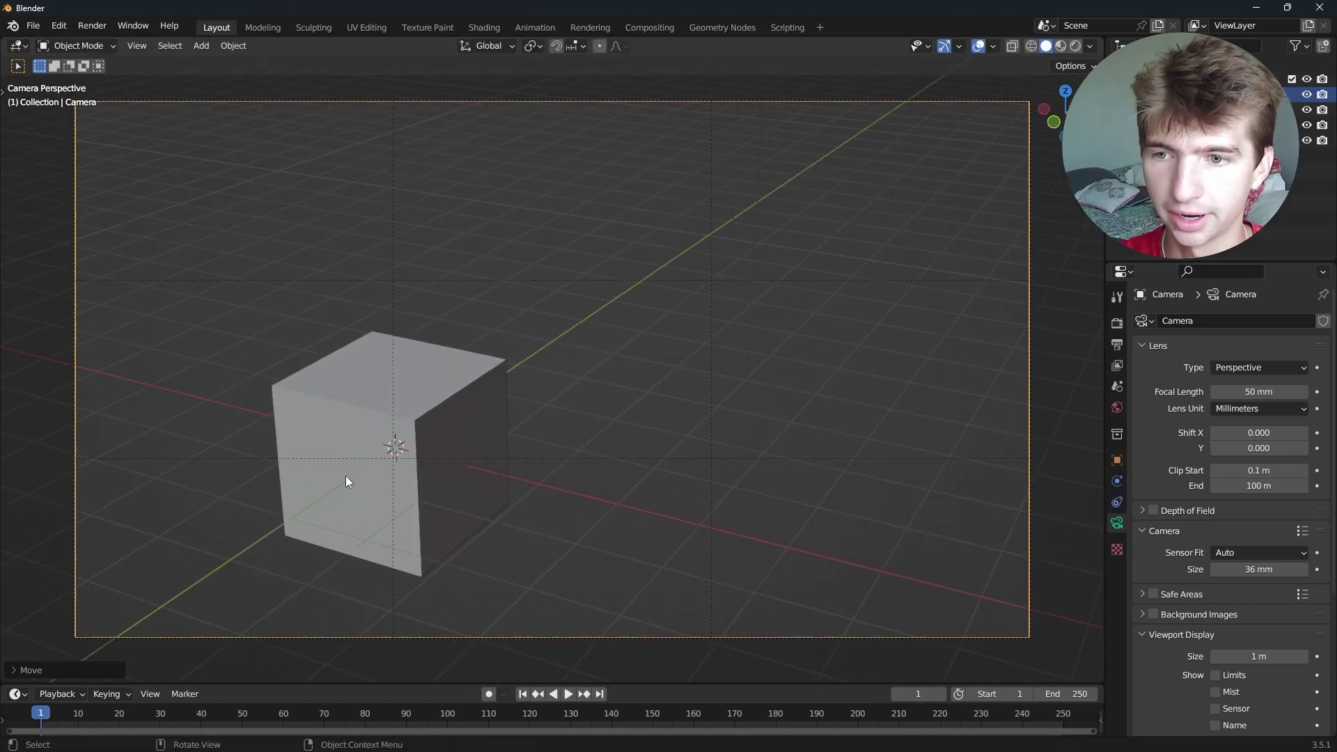
left_click(653, 371)
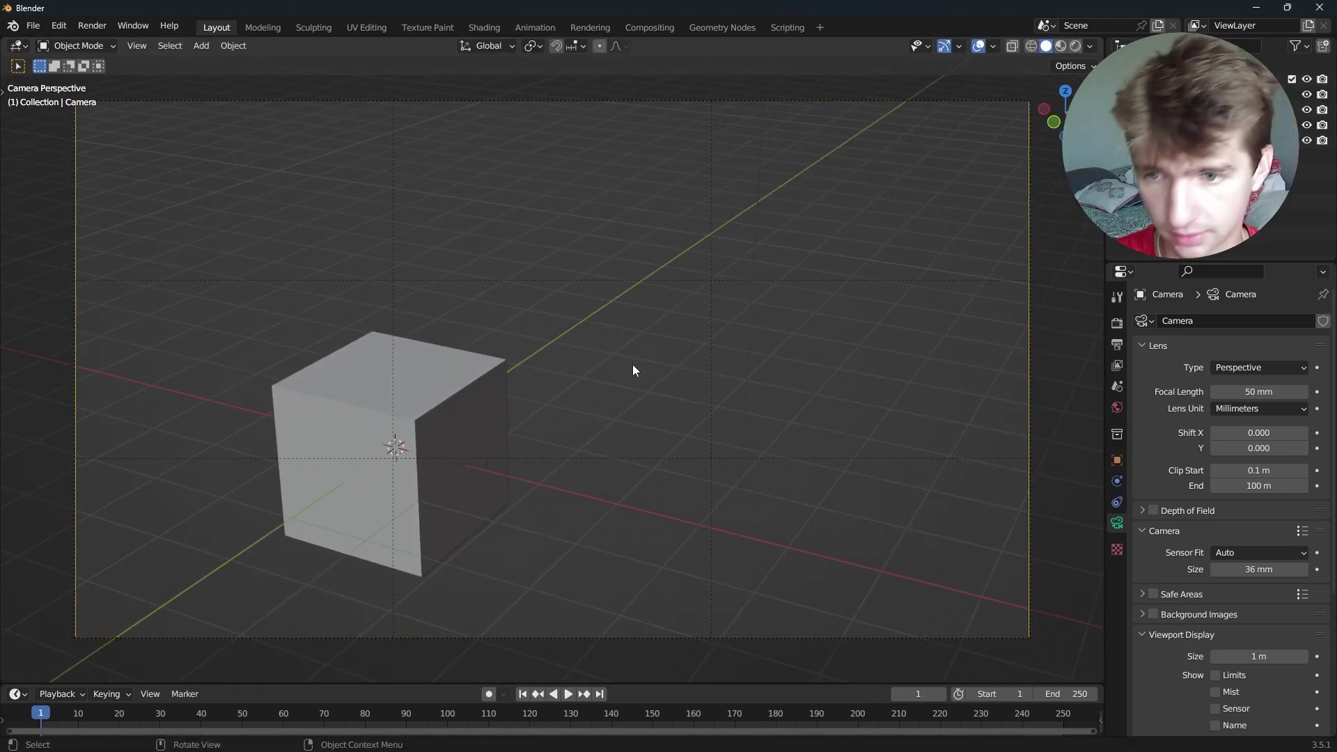
mouse_move(631, 409)
middle_mouse_down()
mouse_move(645, 412)
mouse_move(621, 410)
middle_mouse_up()
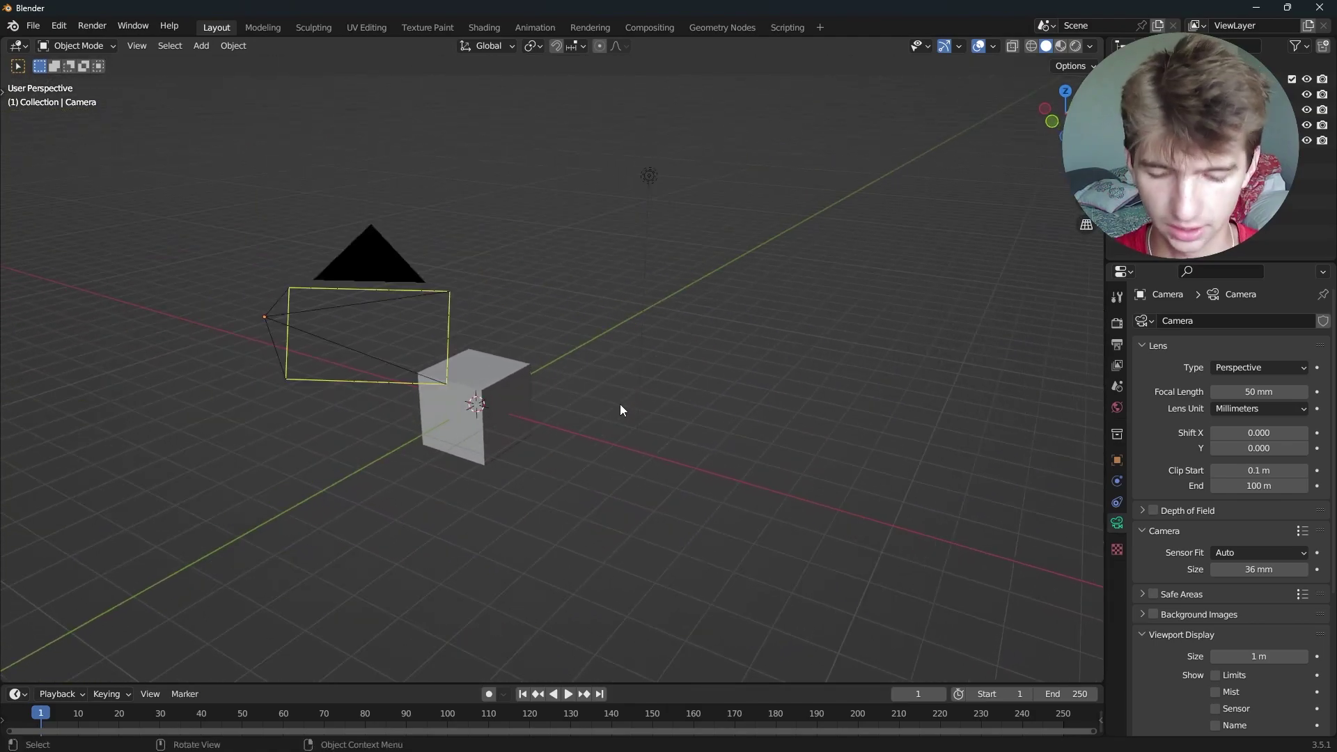
Through the camera, try a 20 mm focal length, then drag it up to 82 mm.
key("KP_0")
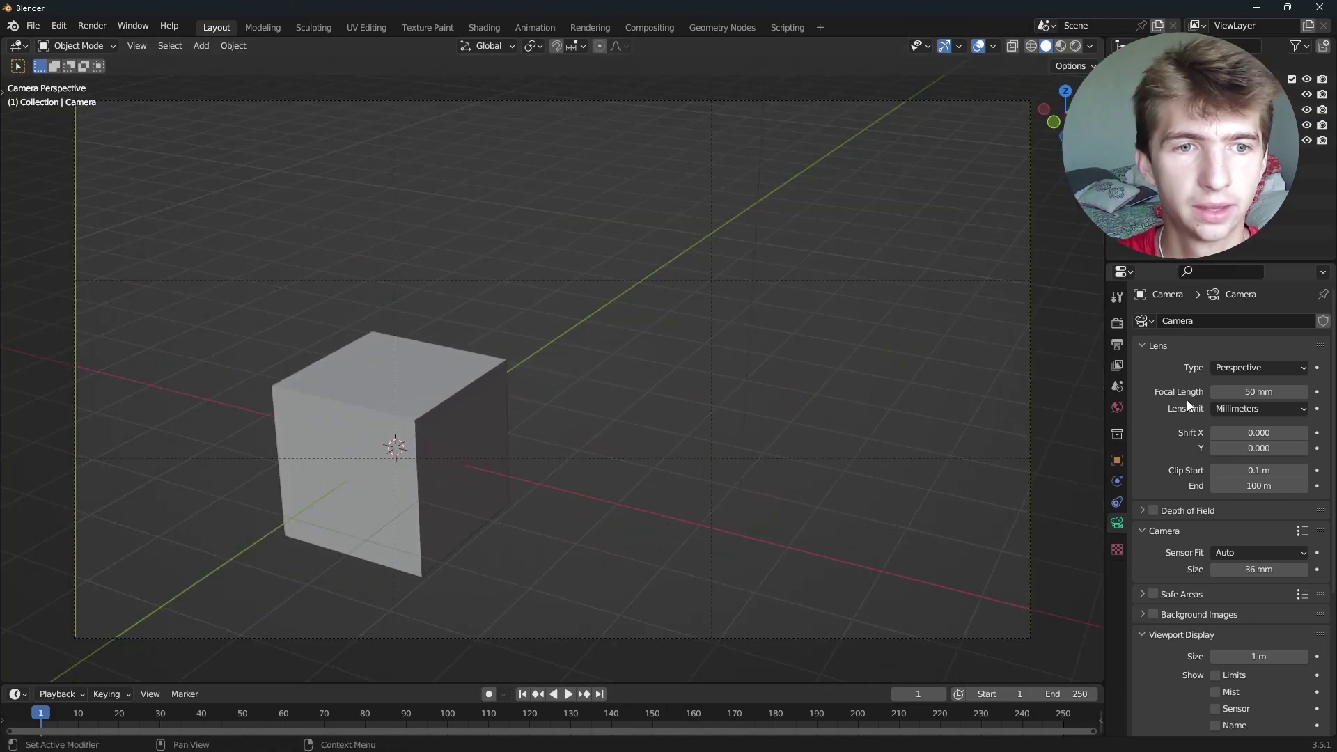
left_click_drag(1253, 392, 1211, 391)
left_click(1266, 392)
type("20")
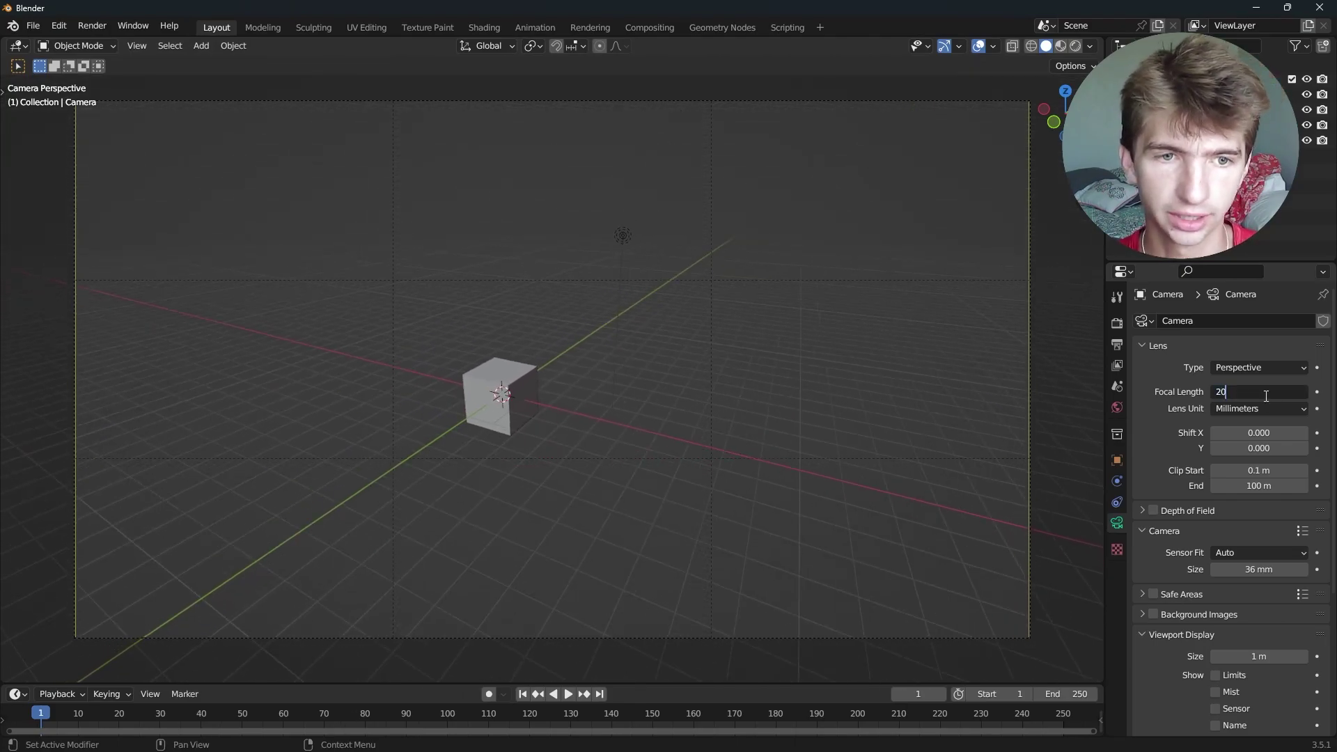
key("Return")
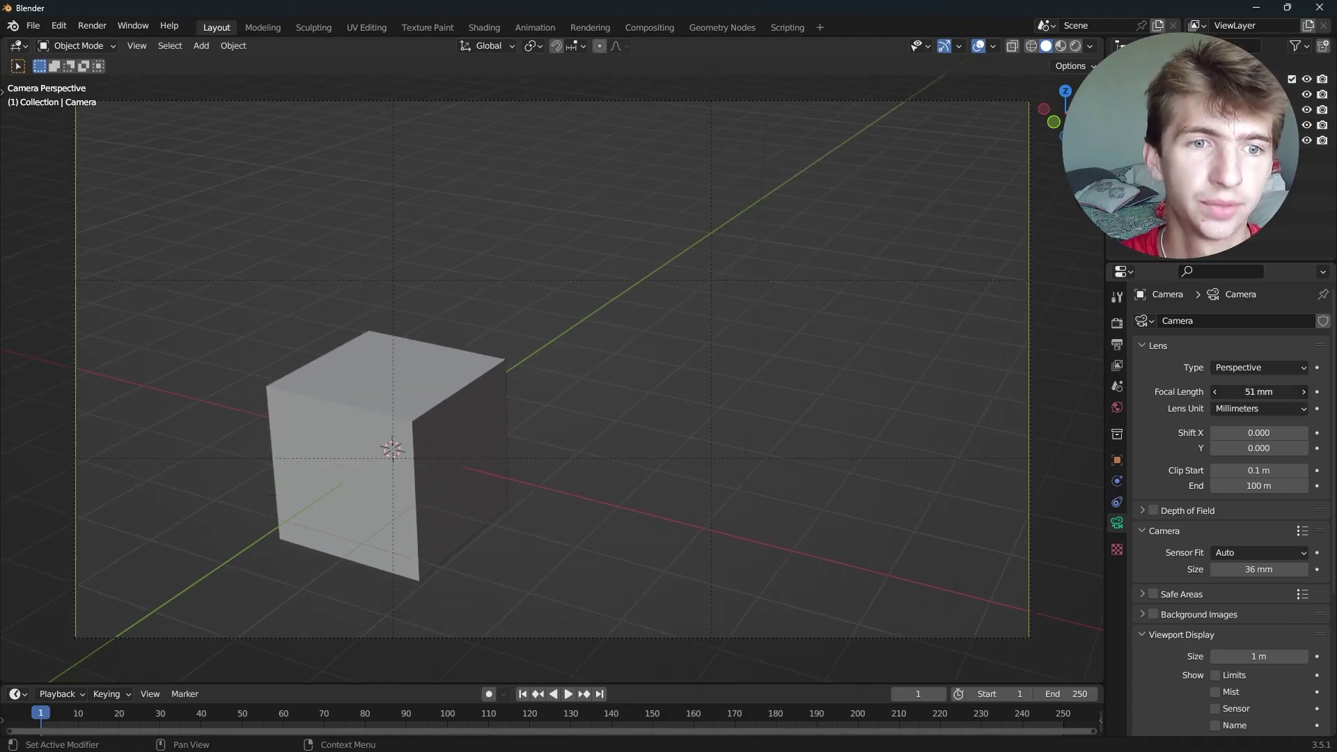
mouse_move(1259, 391)
left_mouse_down()
mouse_move(1309, 391)
mouse_move(1269, 391)
left_mouse_up()
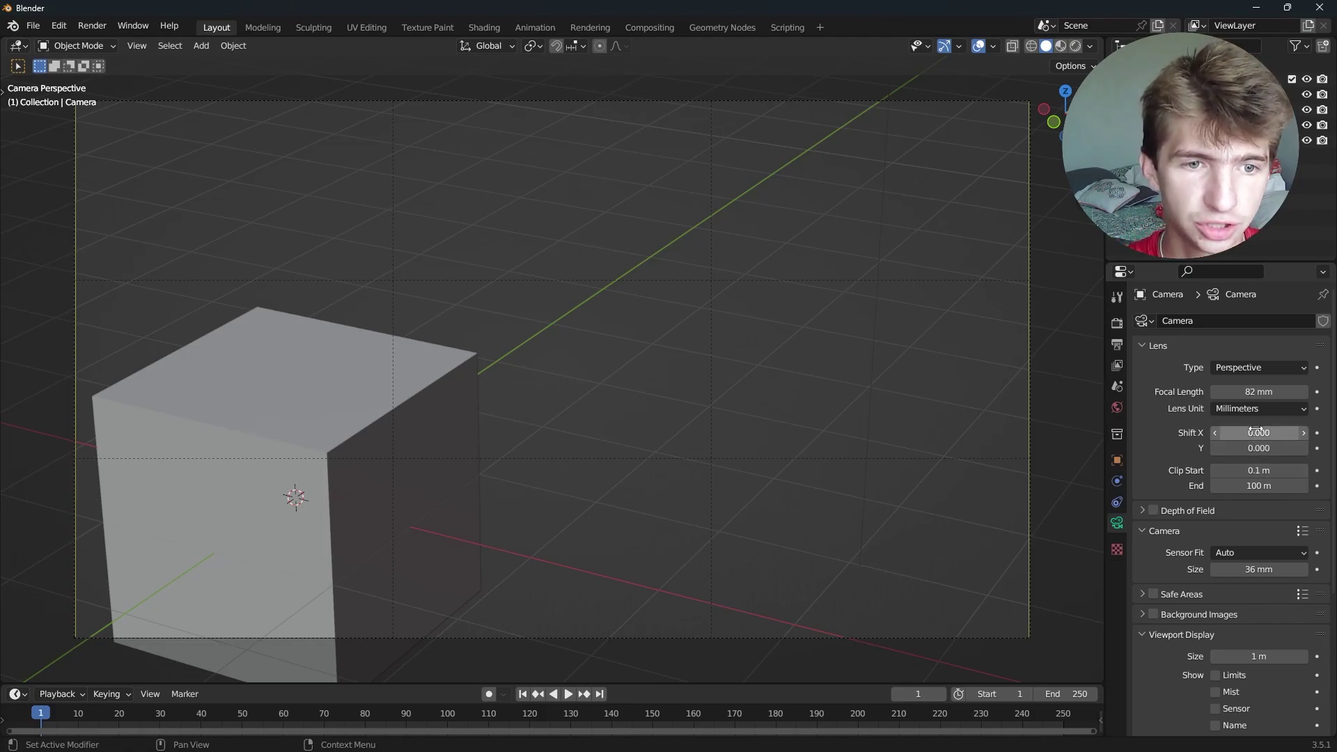
left_click_drag(1261, 432, 1190, 412)
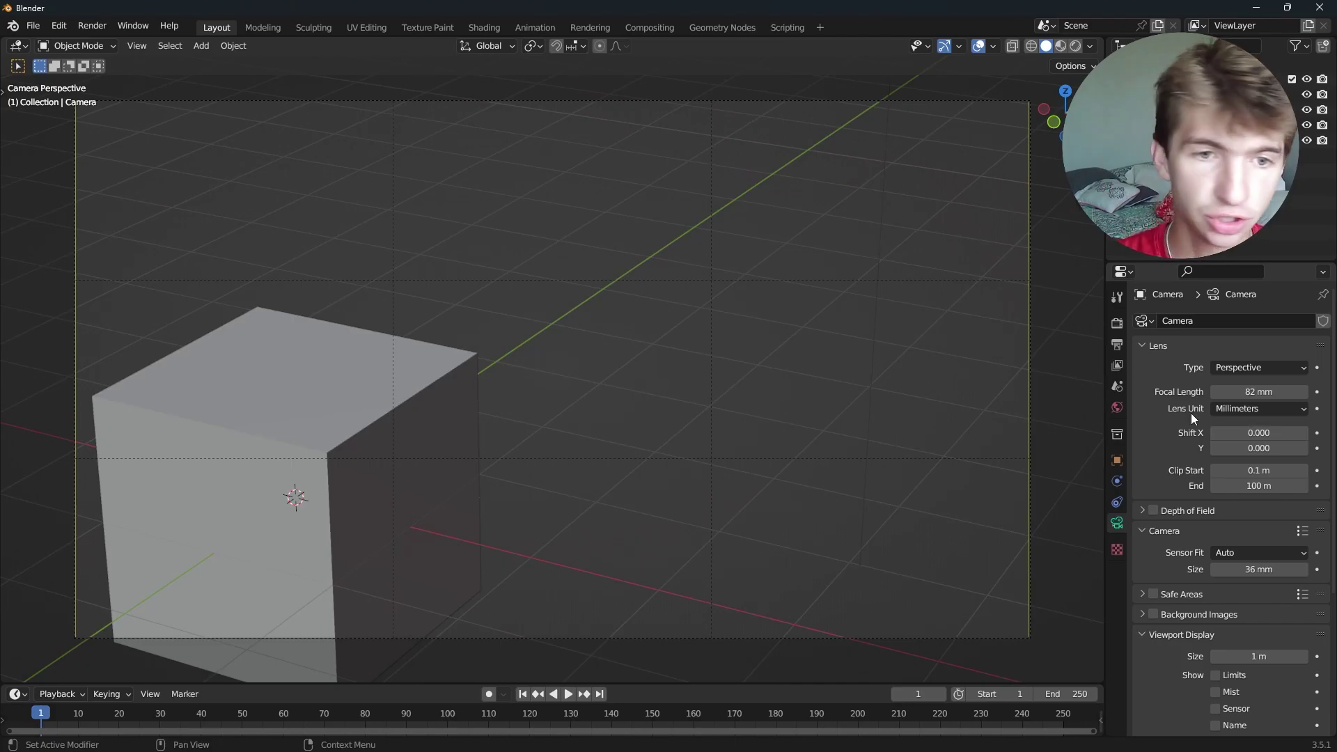
key("i")
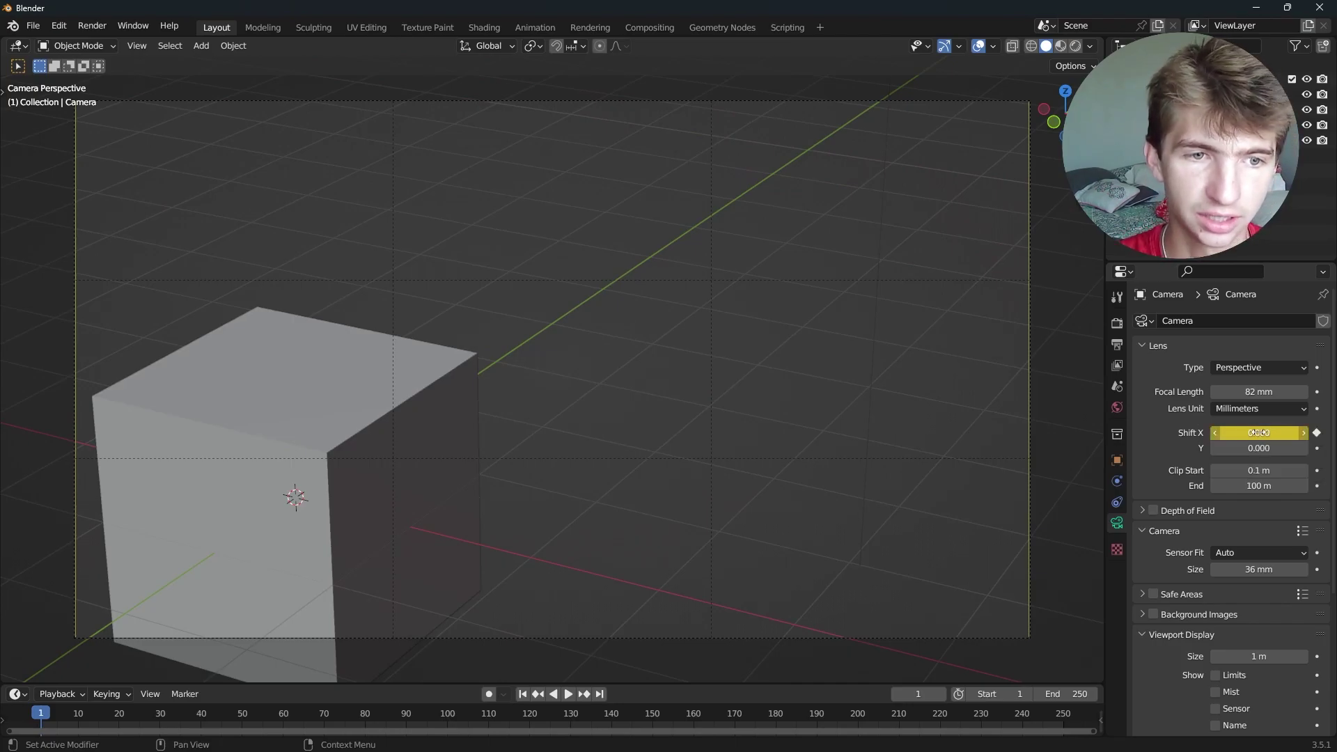
right_click(1257, 433)
left_click(1214, 469)
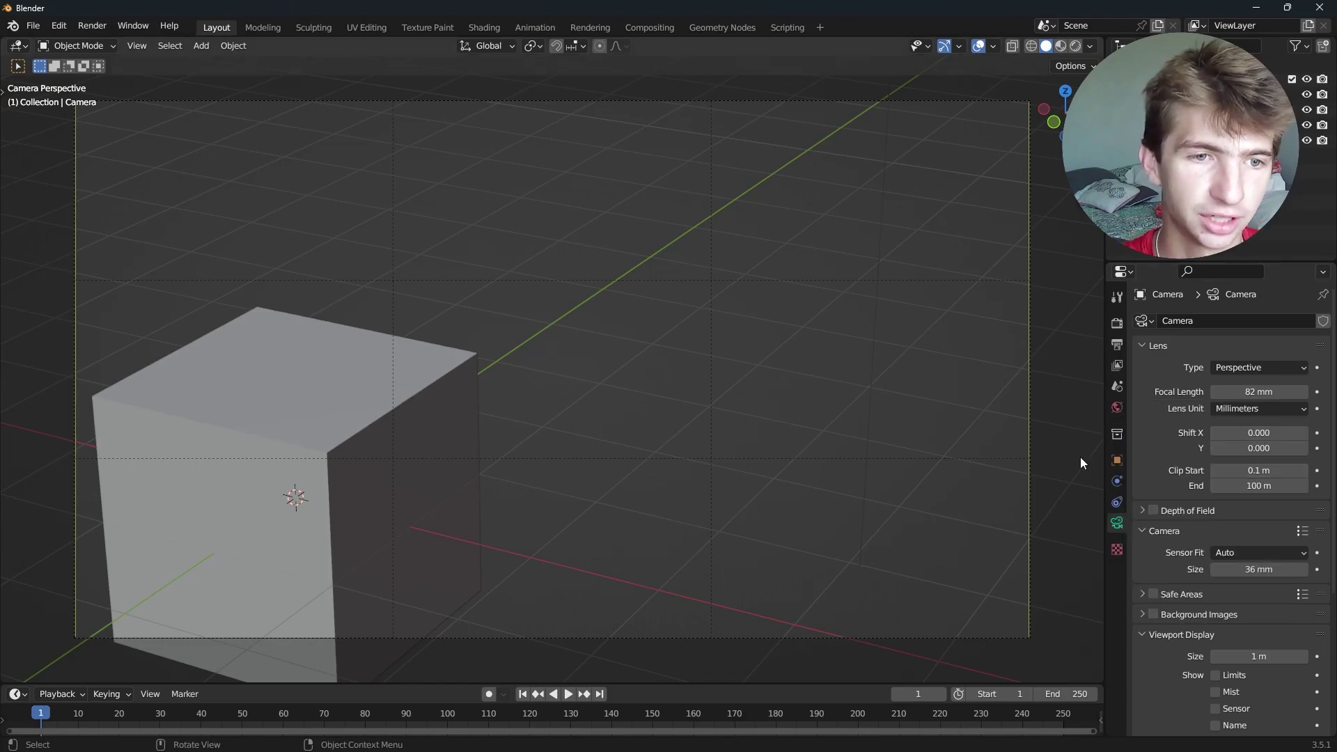
Enlarge the timeline, zoom out, and tilt the camera around its local X axis.
left_click_drag(764, 685, 762, 640)
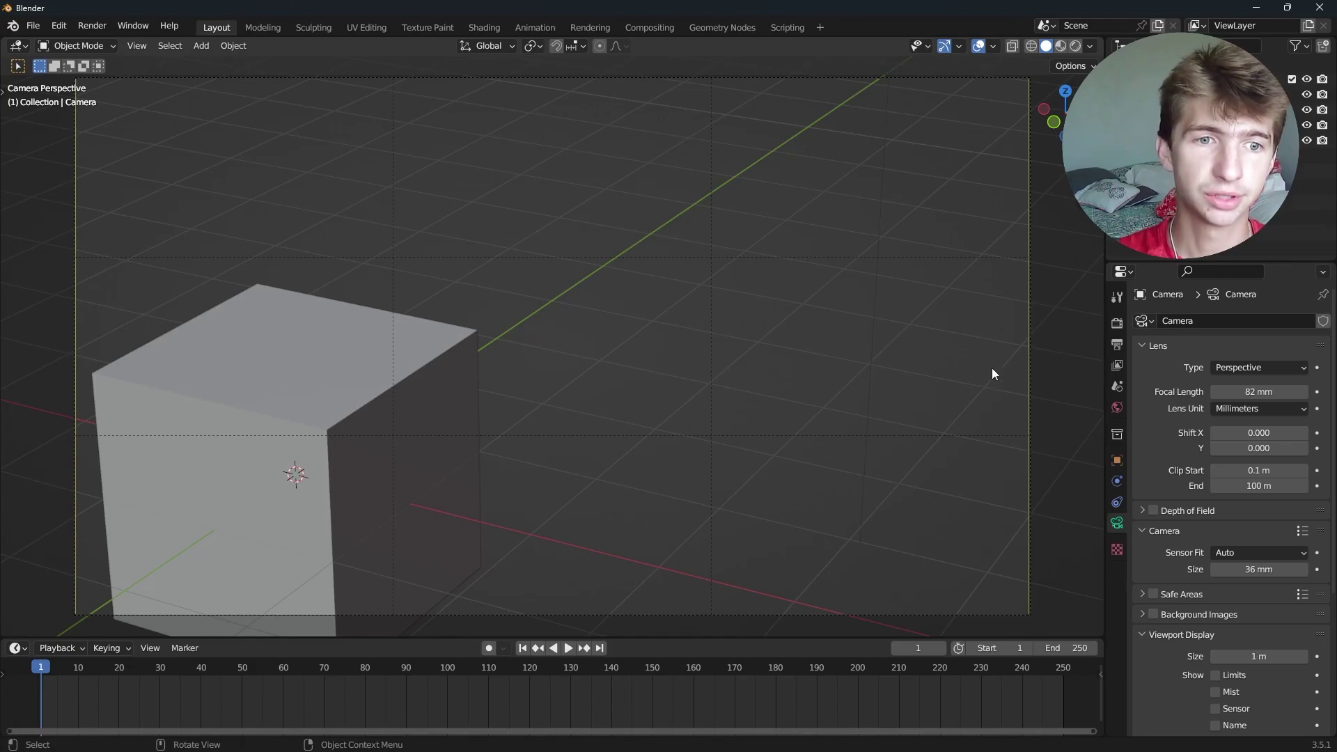
scroll(784, 370, "down", 3)
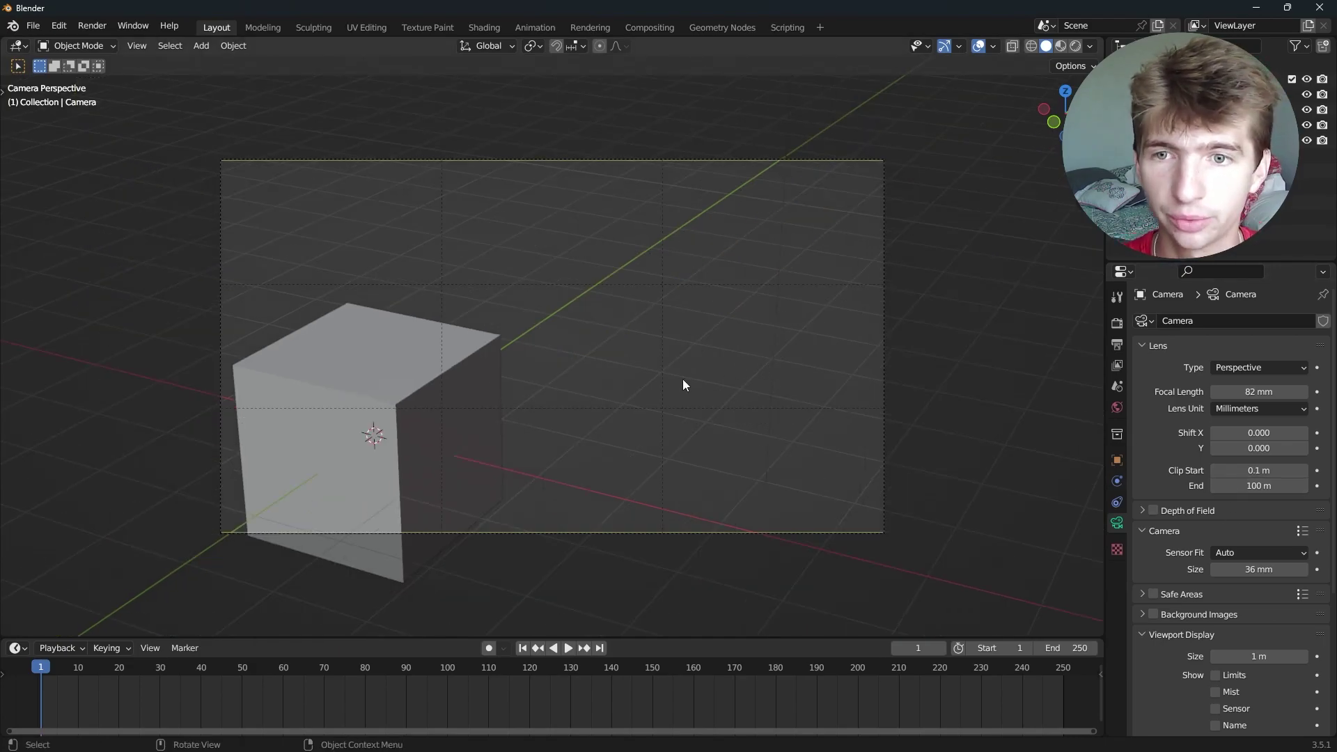
left_click(645, 159)
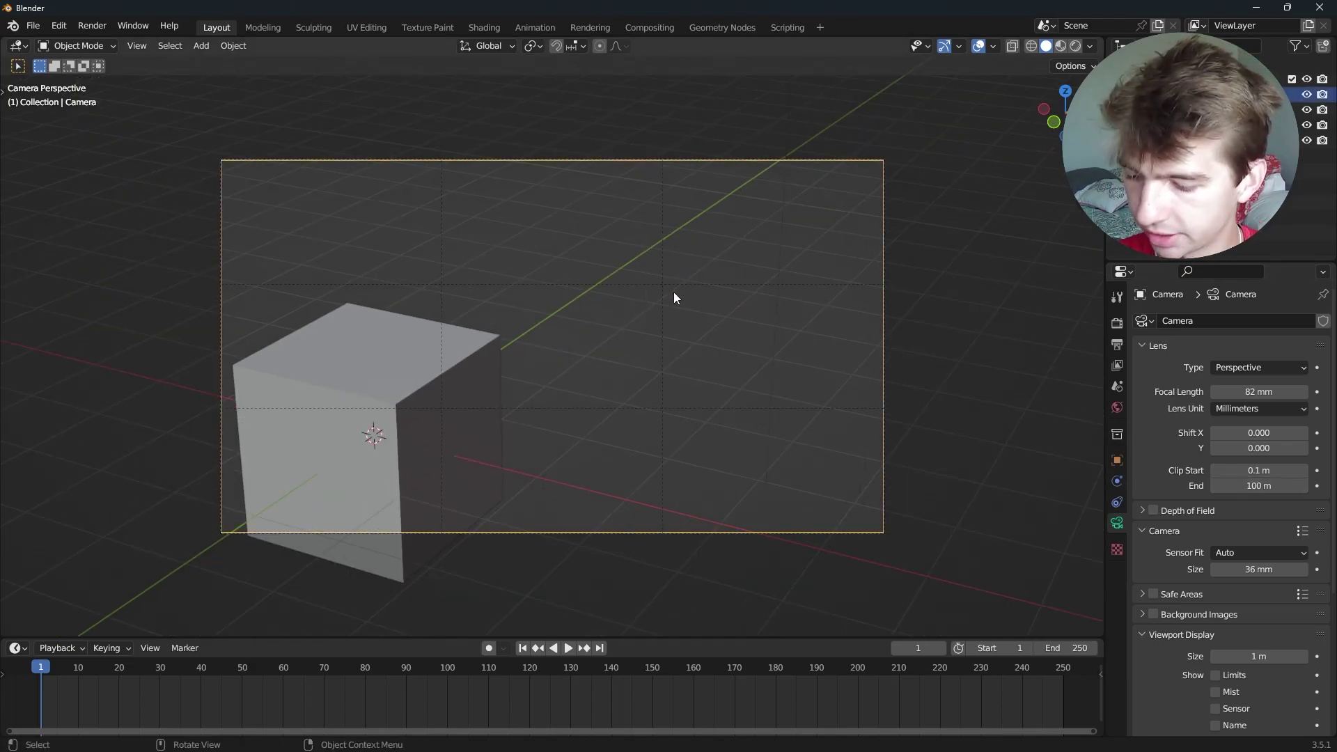
key("r")
key("x")
key("x")
left_click(466, 536)
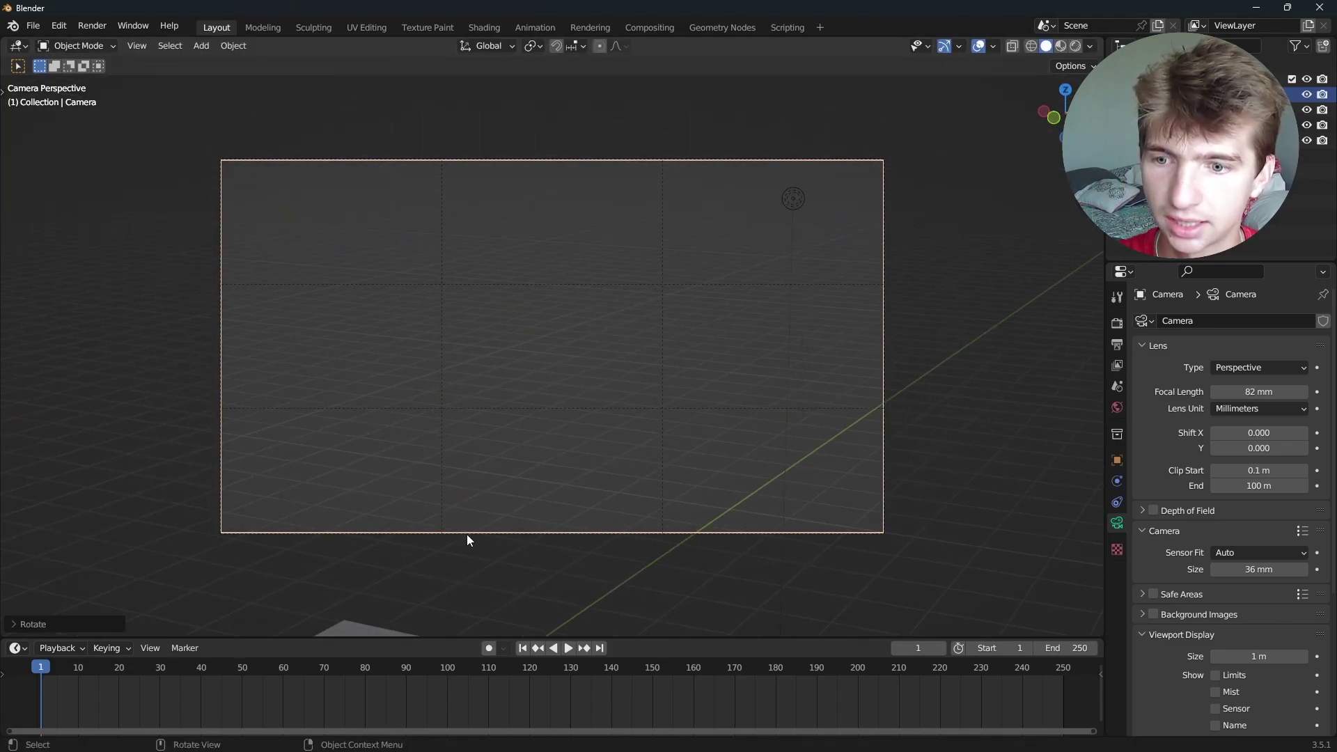
Raise the cube straight up along Z.
left_click(353, 629)
key("g")
key("z")
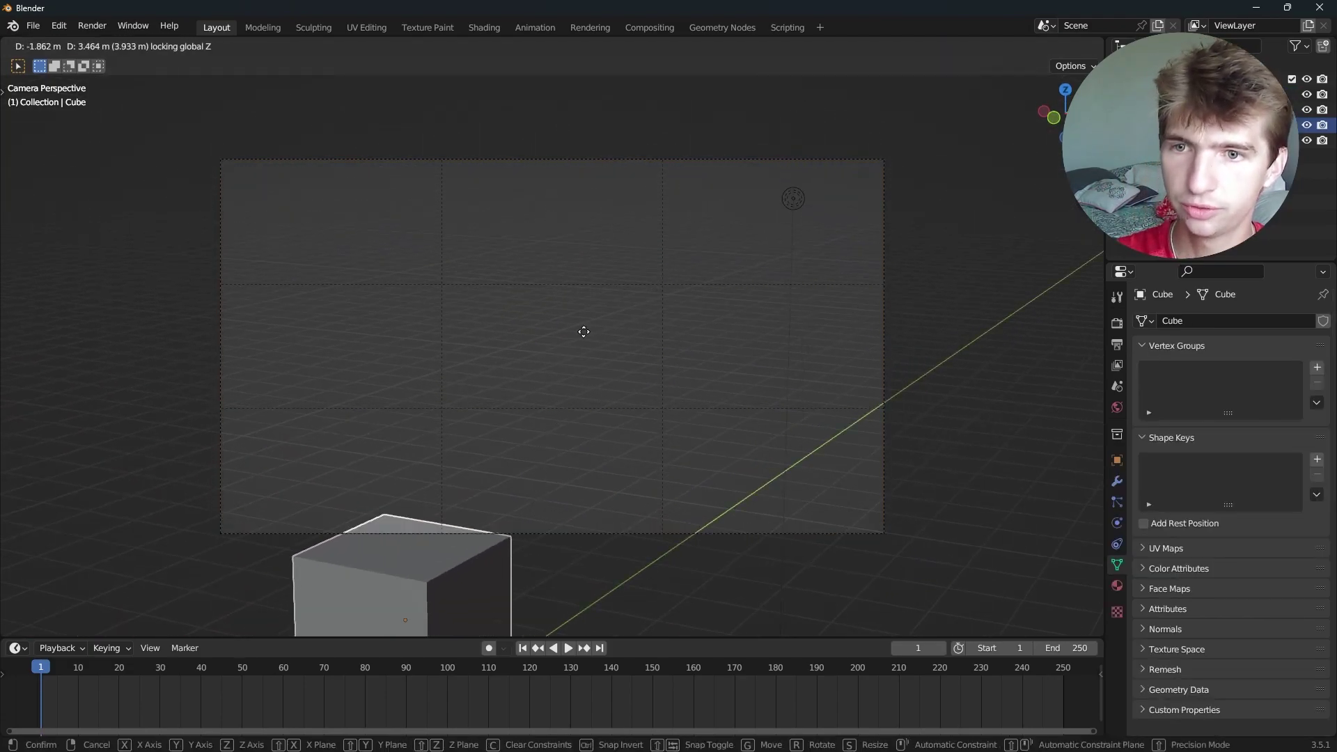
left_click(741, 475)
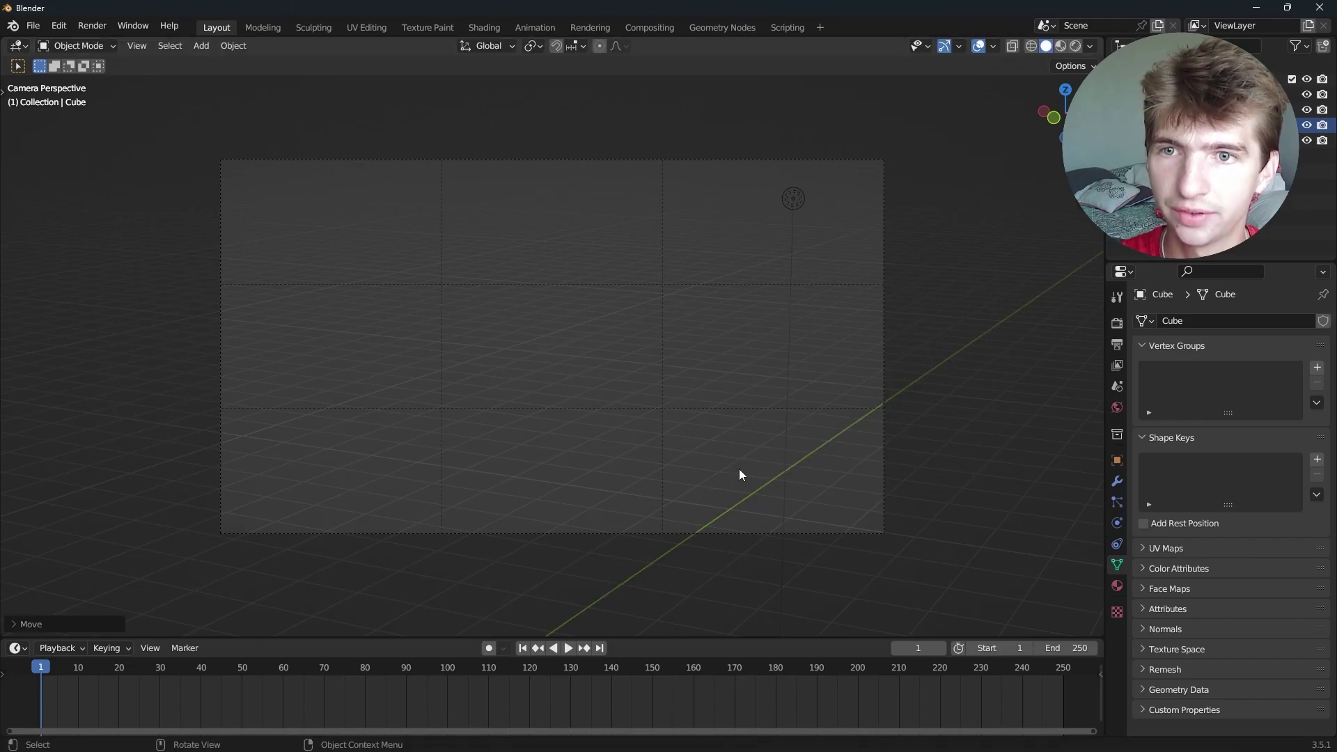
Tilt the camera up toward the cube and extend its Clip End to 379 m.
left_click(687, 160)
key("r")
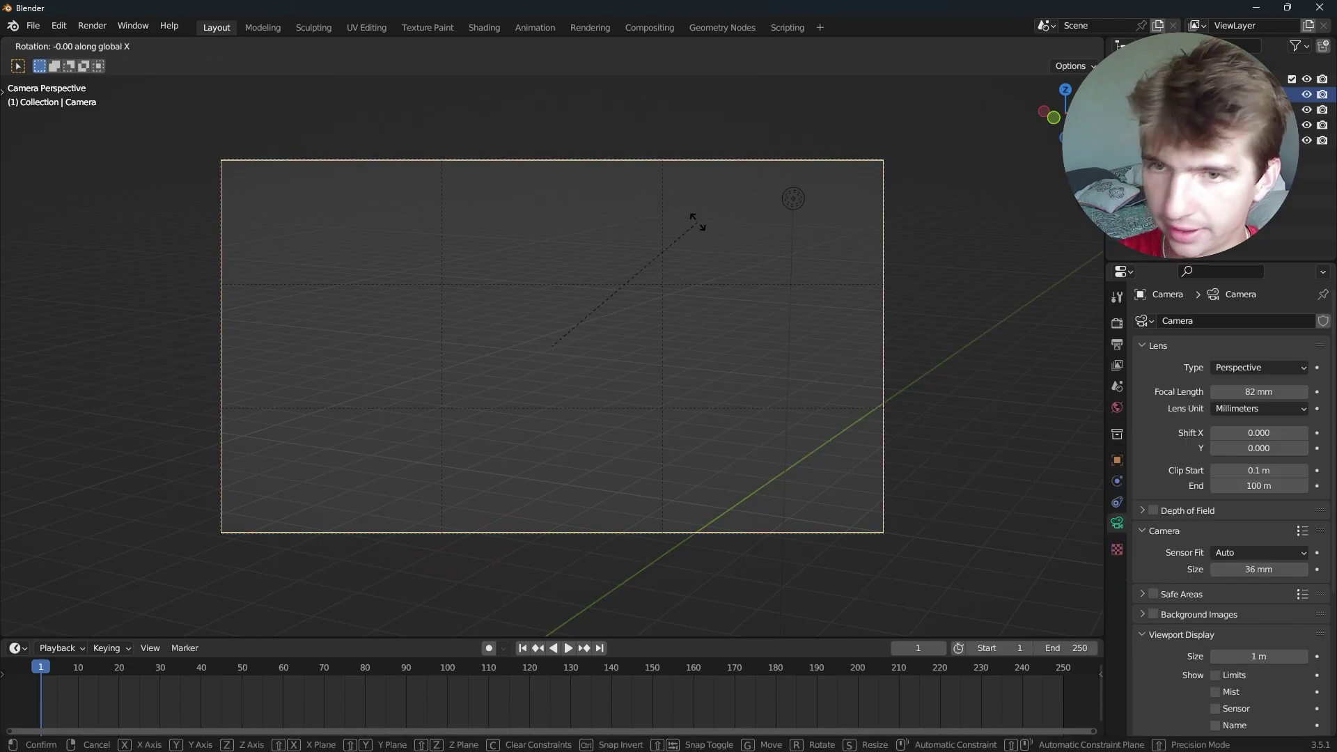
key("x")
key("x")
left_click(752, 237)
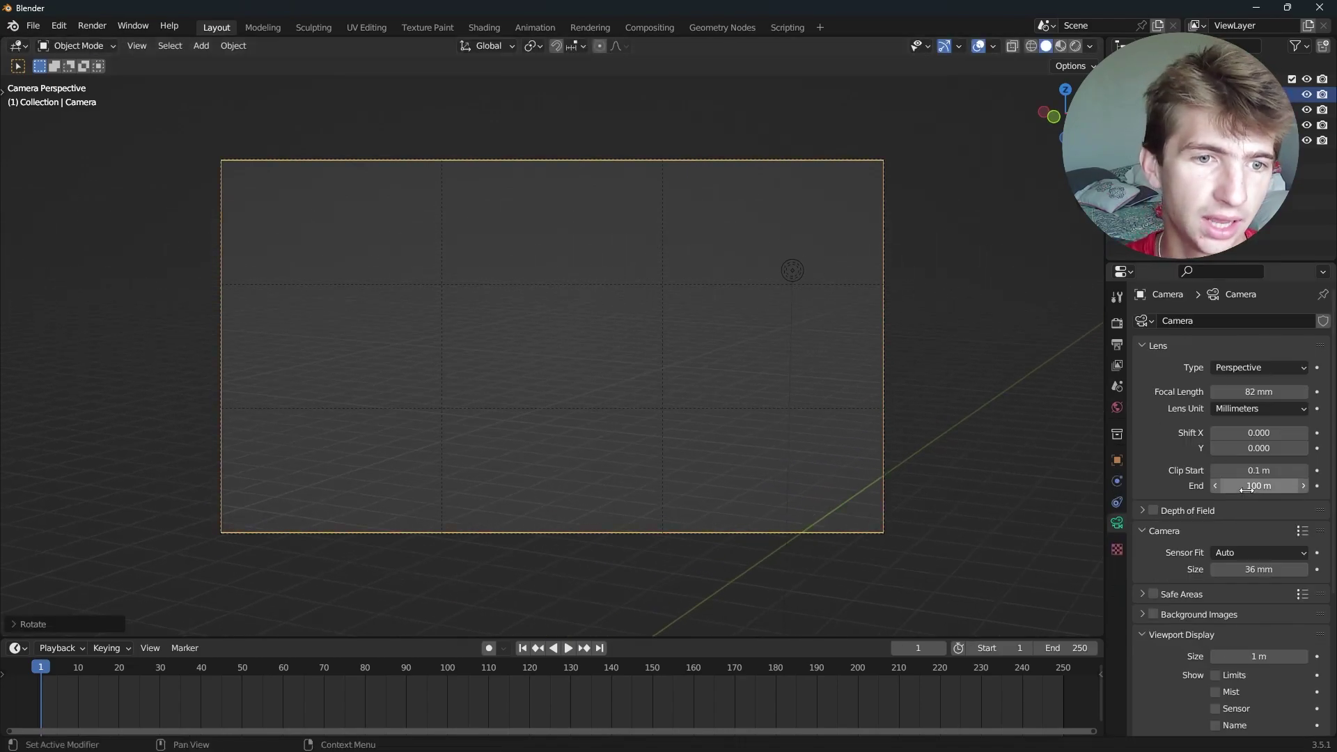
left_click_drag(1259, 485, 1297, 485)
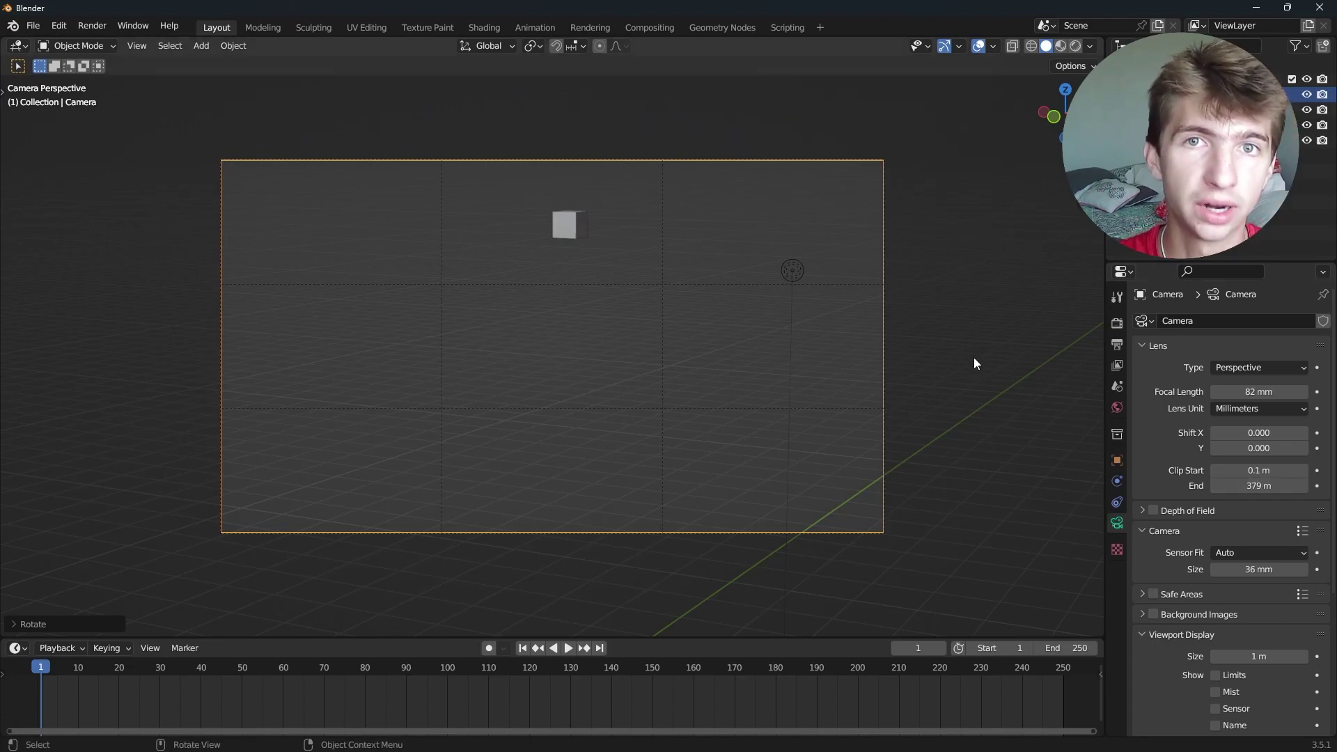
Set the viewport Clip End to 50 m in the sidebar's View tab, then orbit out of the camera.
key("n")
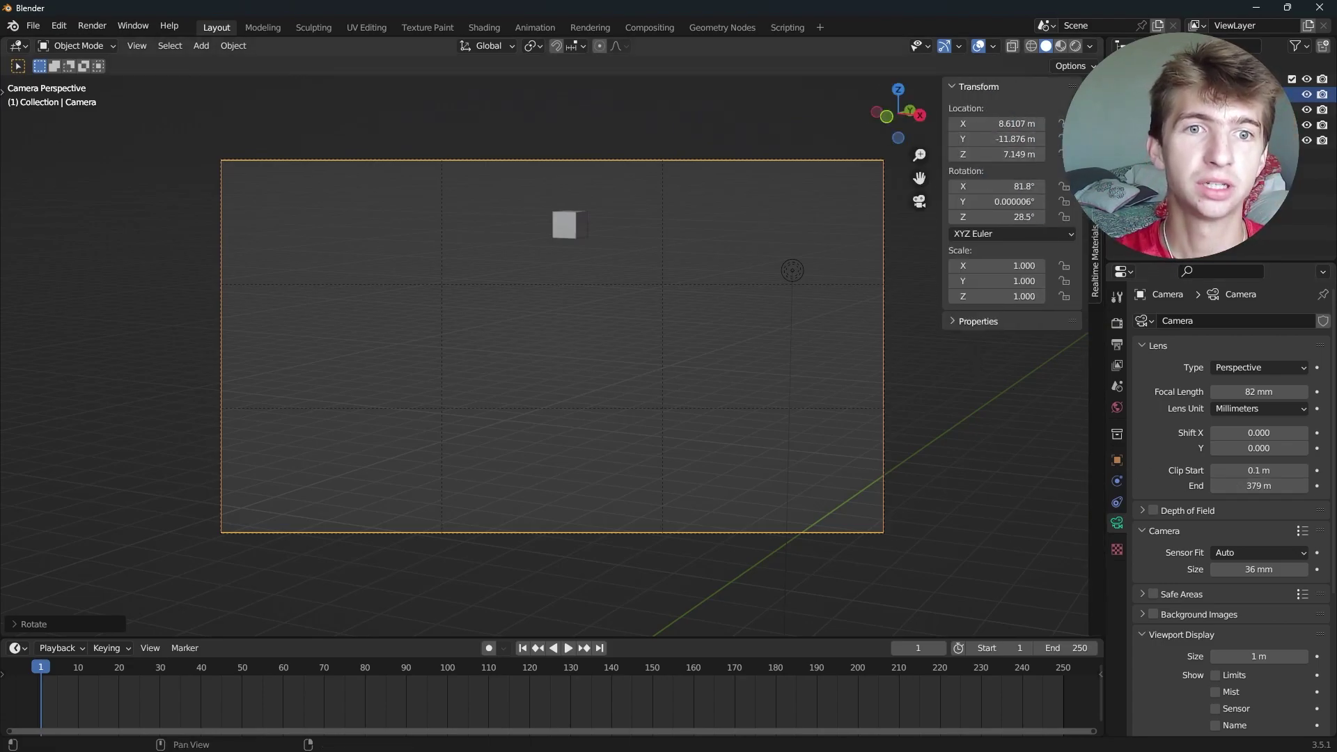
left_click(1095, 188)
left_click(1041, 140)
type("50")
key("Return")
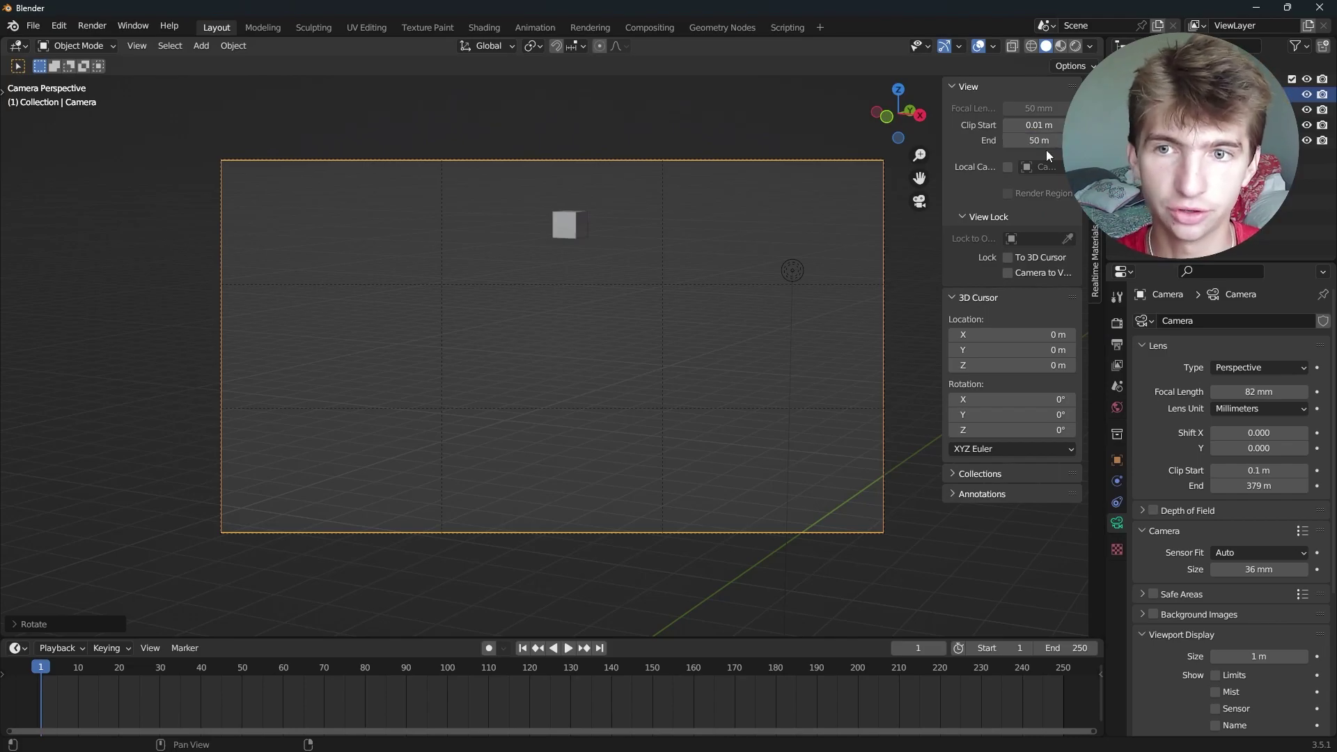
middle_click_drag(499, 273, 476, 285)
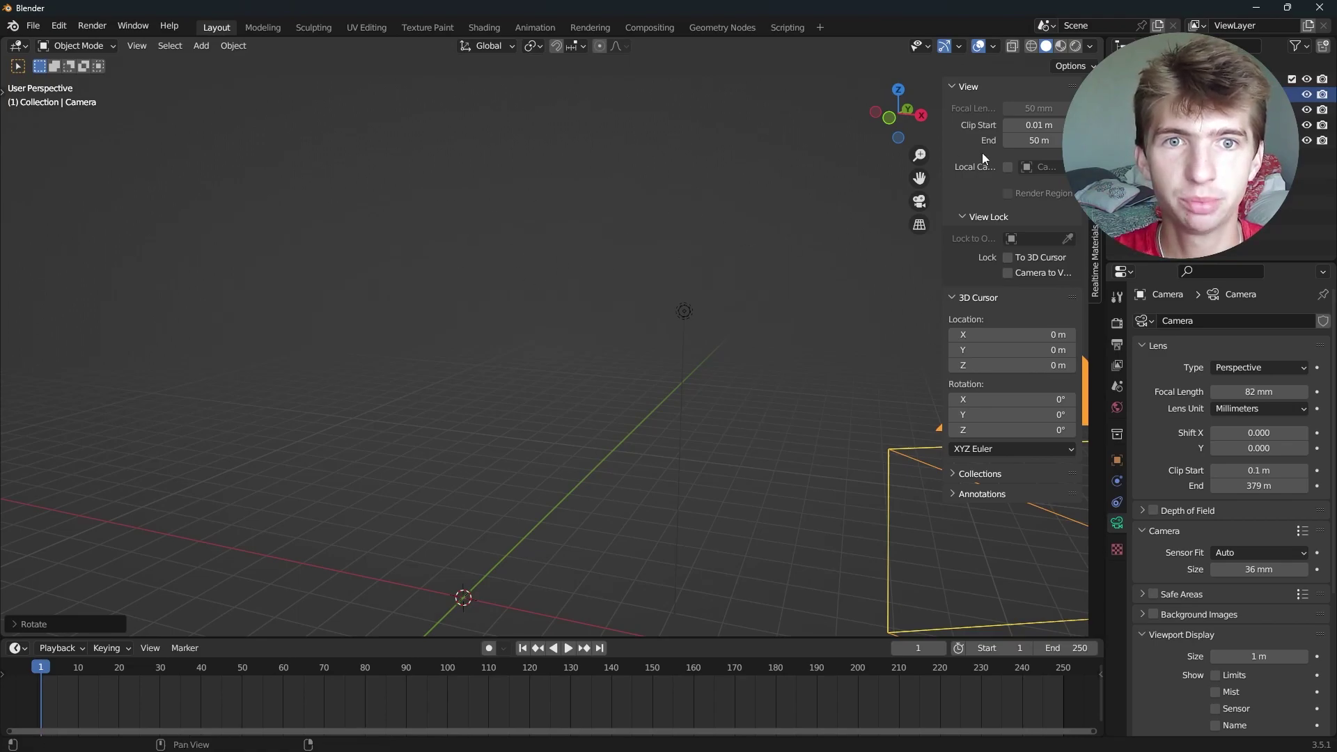
Raise the viewport Clip End to 1000 m.
left_click(1039, 140)
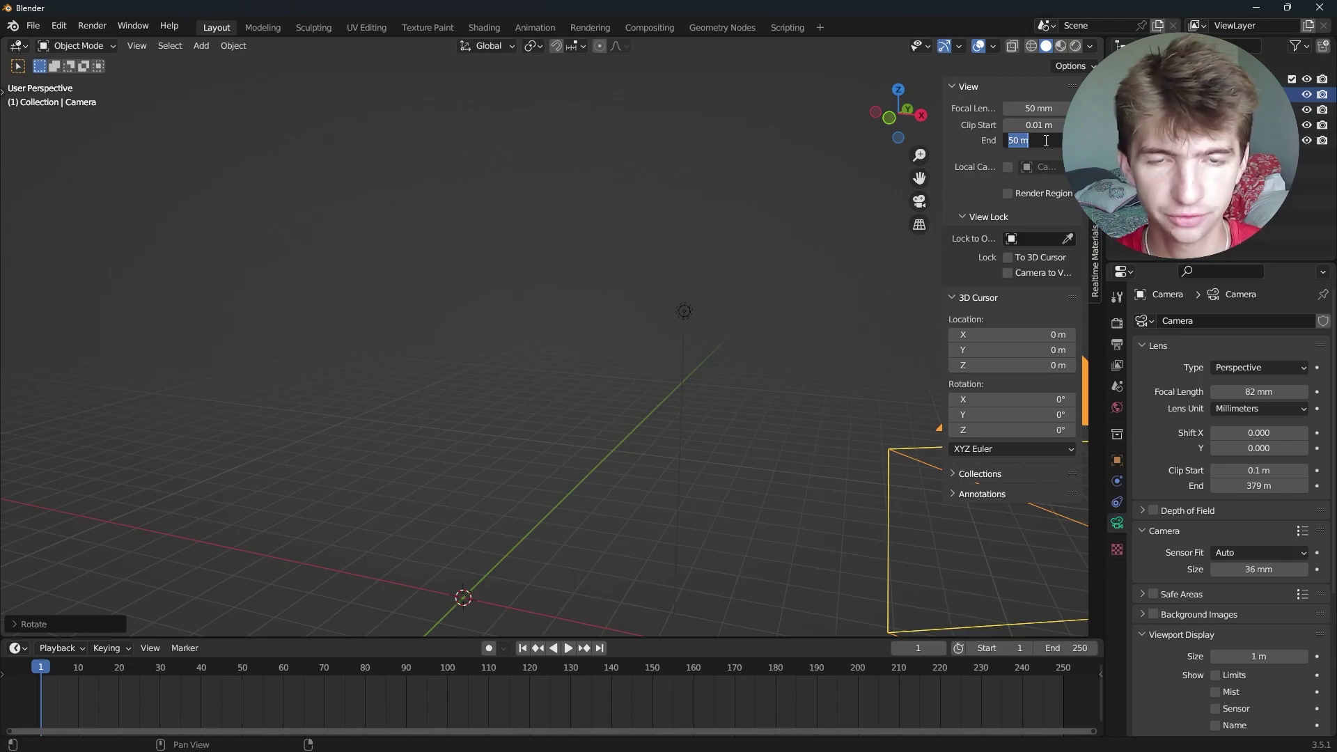
type("1000")
key("Return")
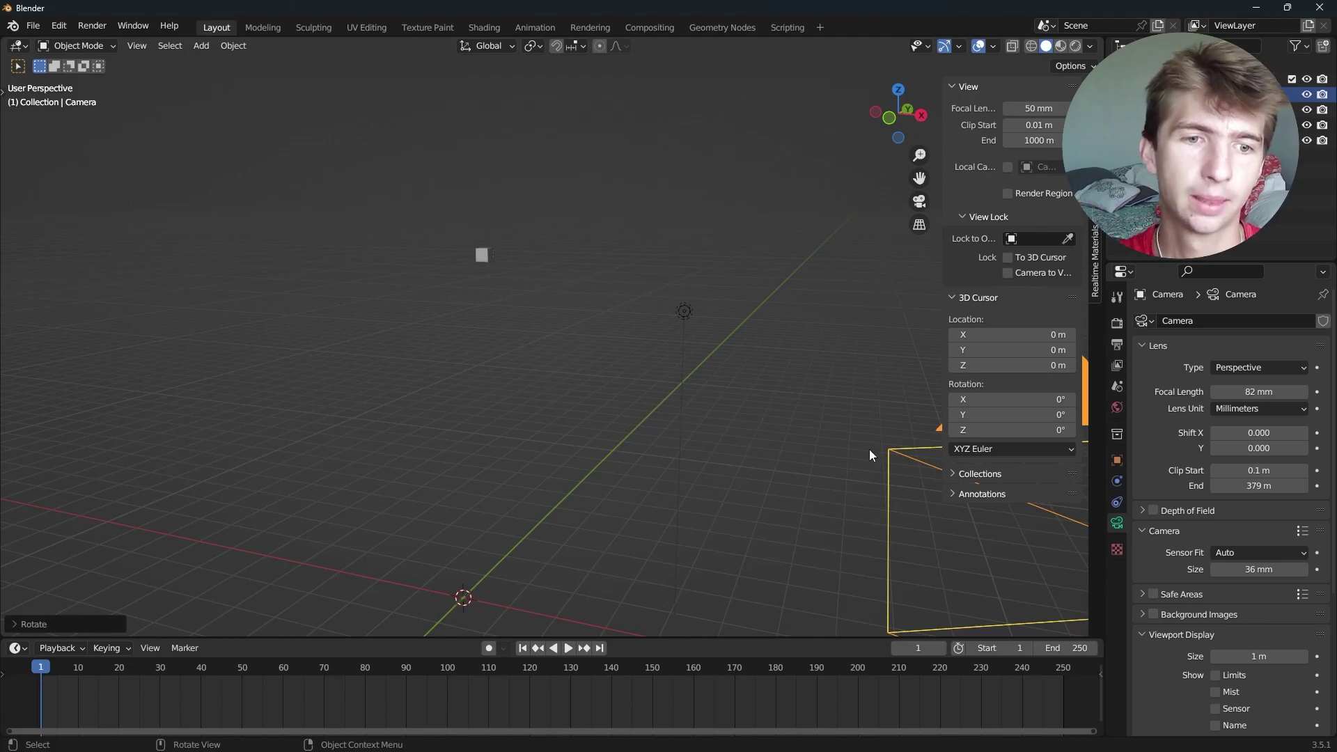
Duplicate the cube as Cube.001 and place it near the bottom-left of the camera frame.
key("KP_Decimal")
left_click(1180, 511)
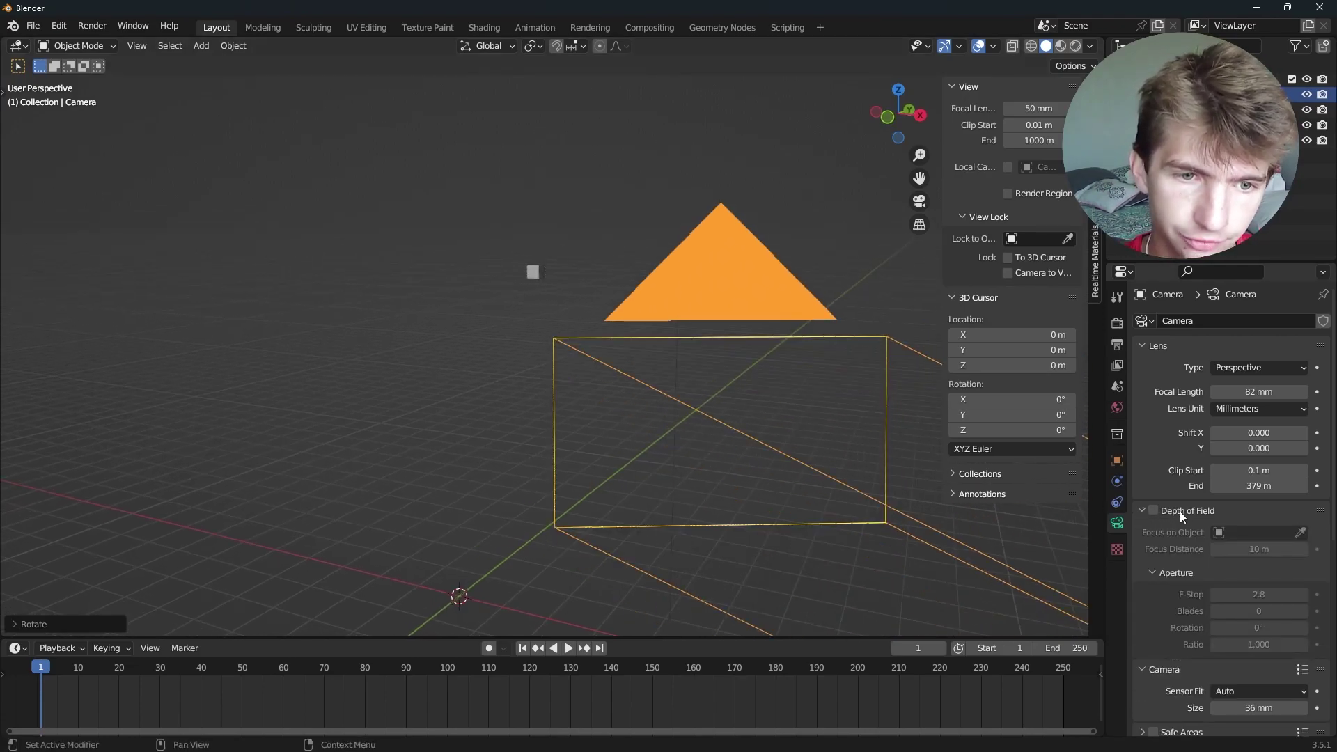
key("KP_0")
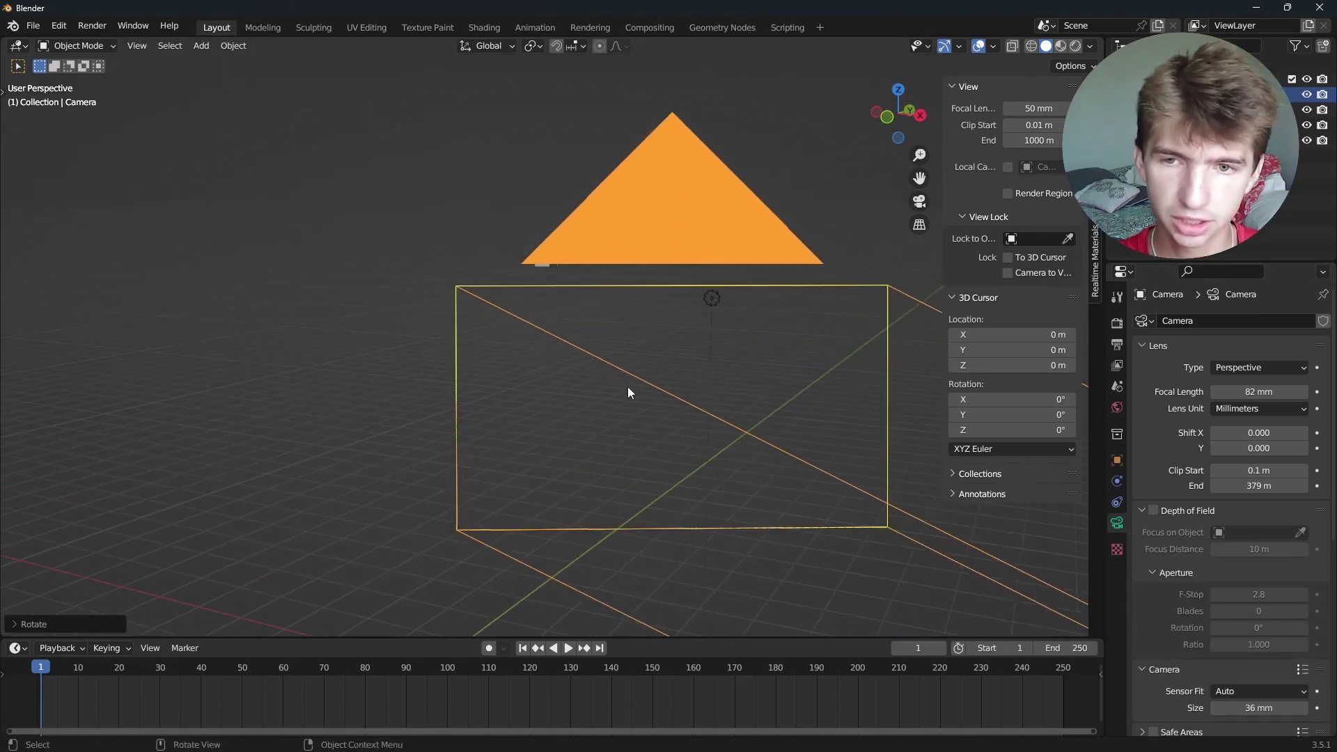
left_click(570, 217)
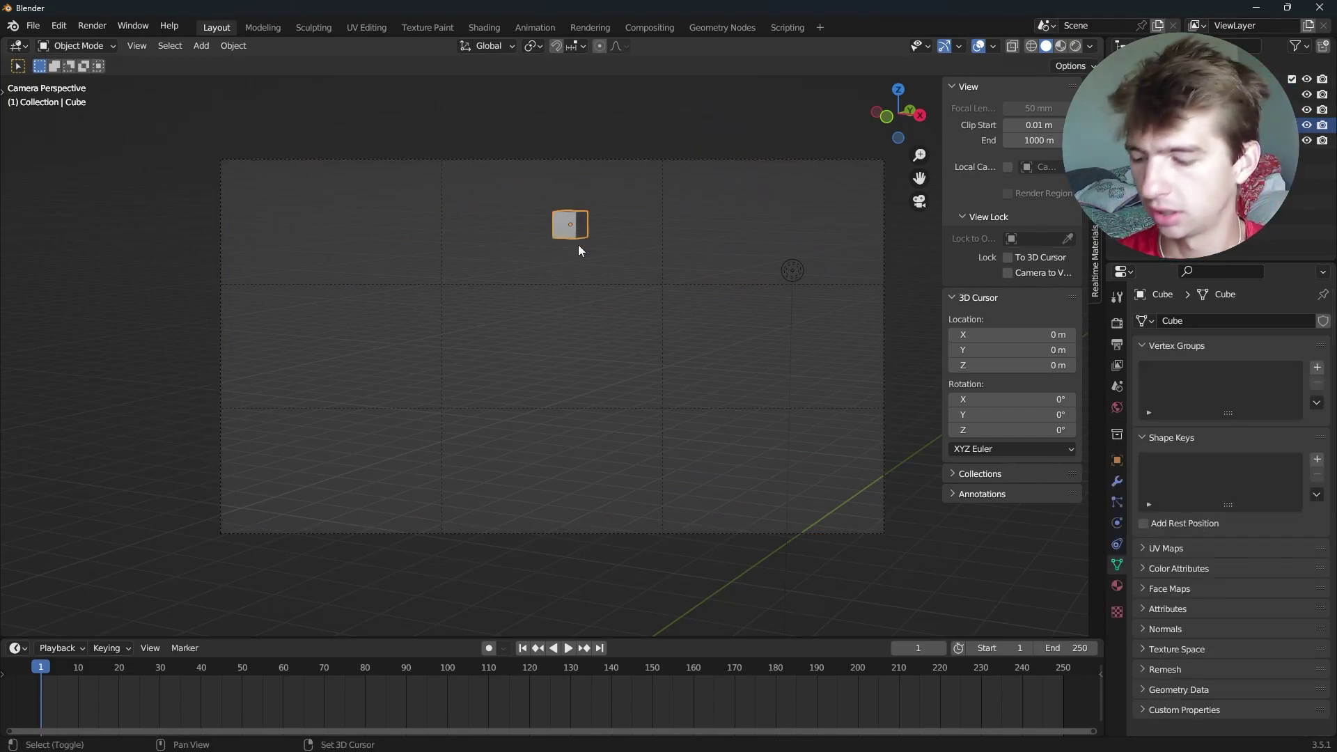
key("shift+d")
key("shift+z")
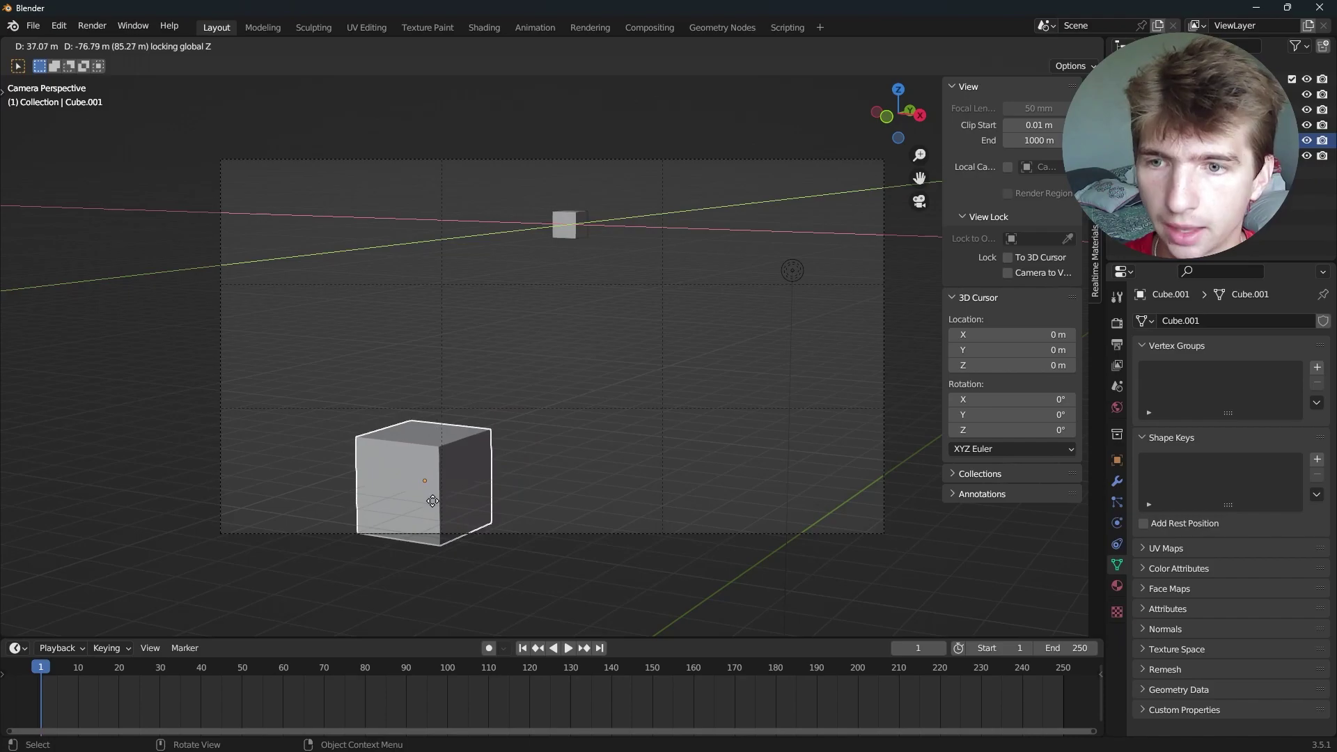
left_click(433, 497)
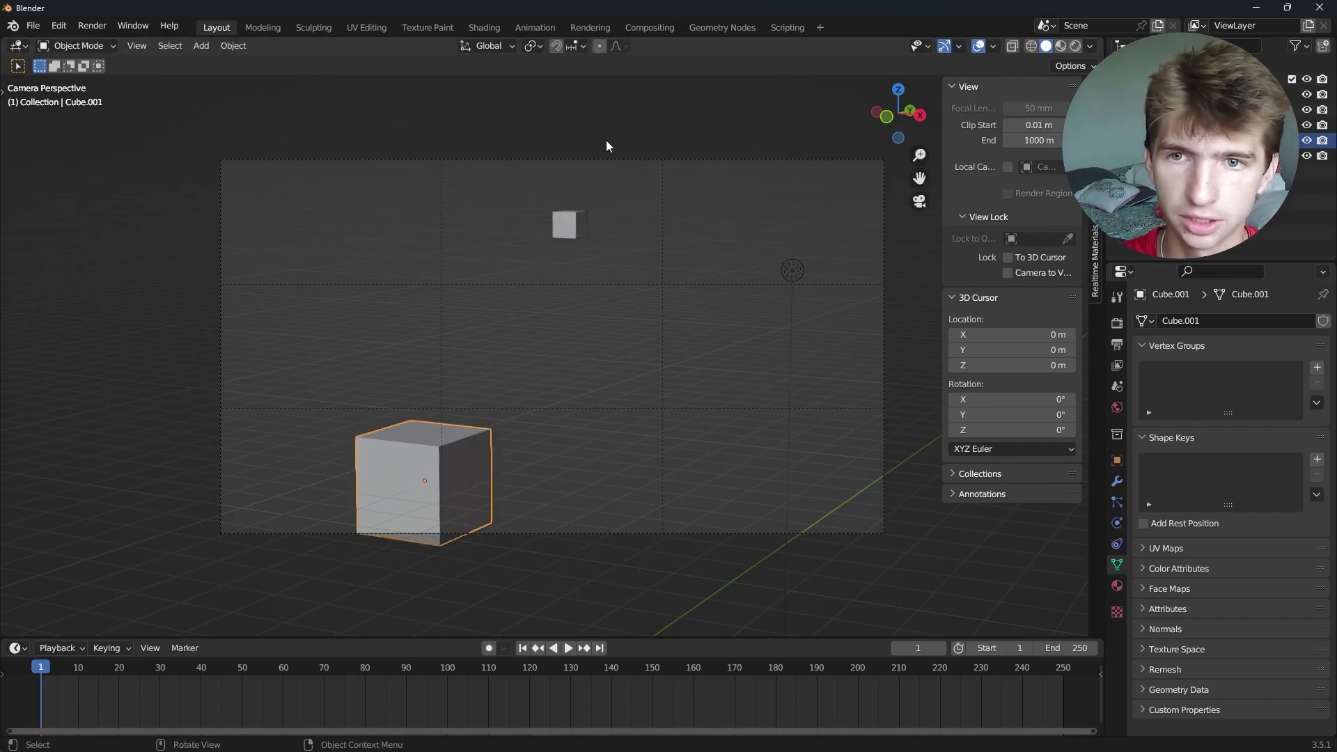
Enable the camera's depth of field focused on Cube.001 with F-Stop 2.3.
left_click(692, 173)
left_click(1153, 511)
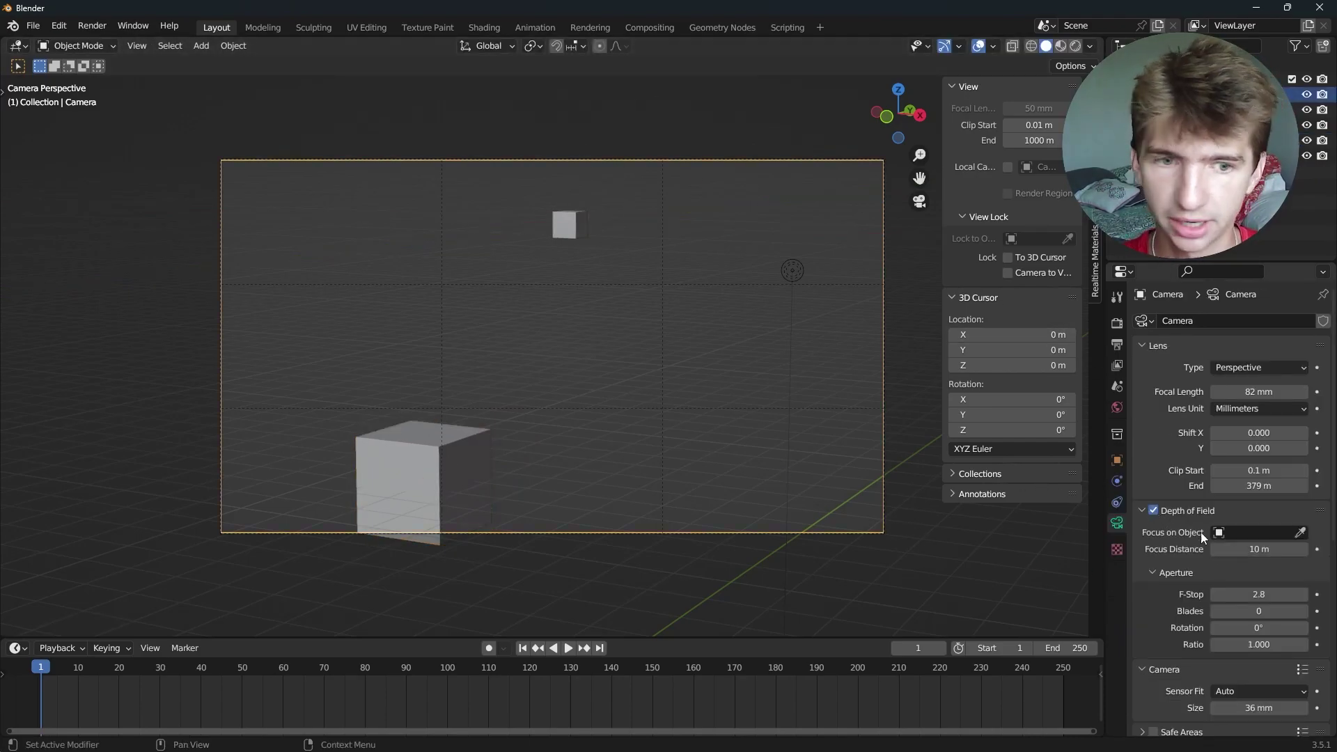
left_click(1299, 532)
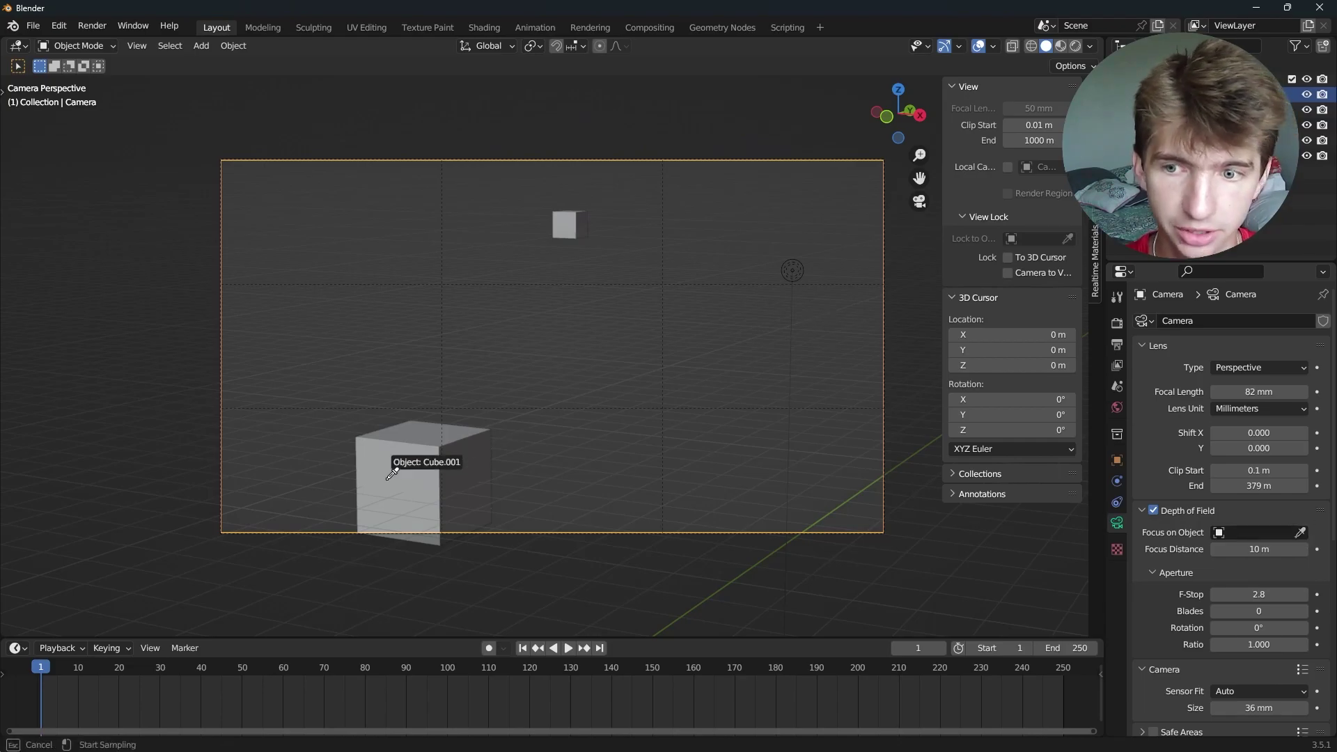
left_click(419, 457)
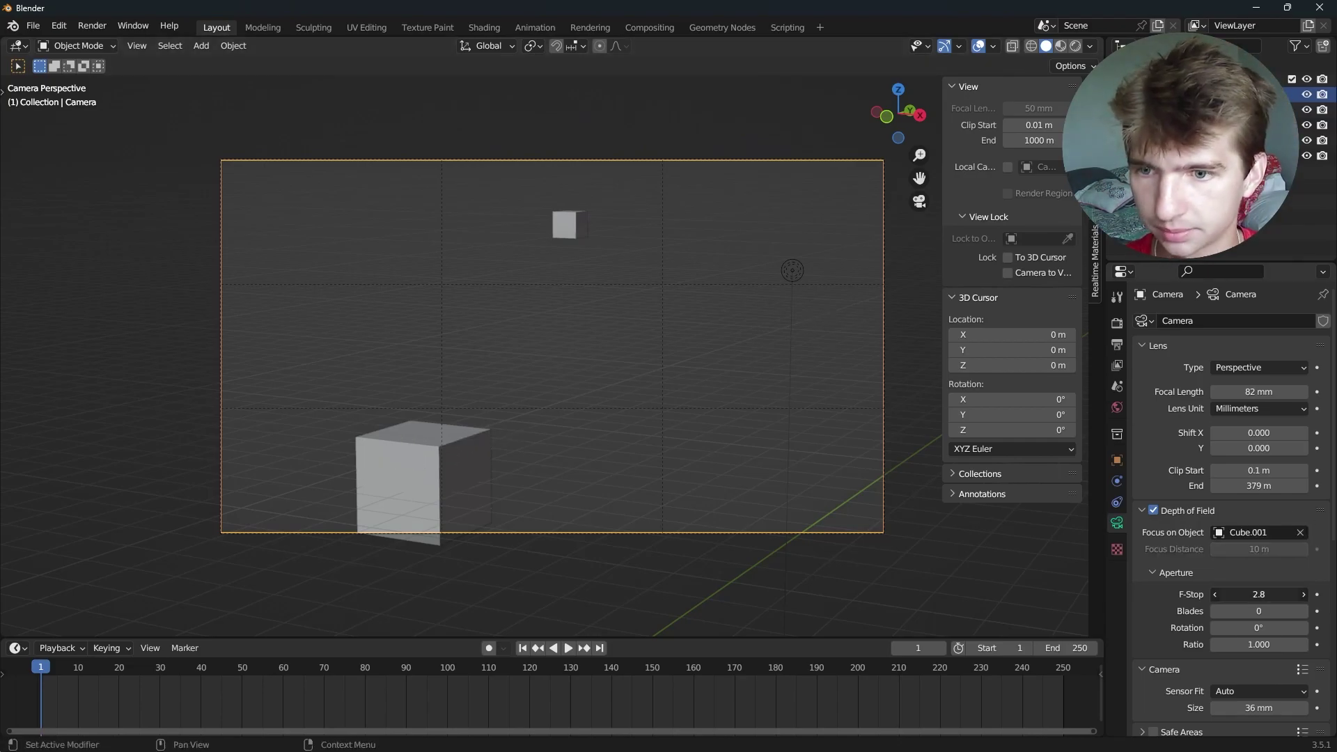
left_click_drag(1258, 594, 1250, 594)
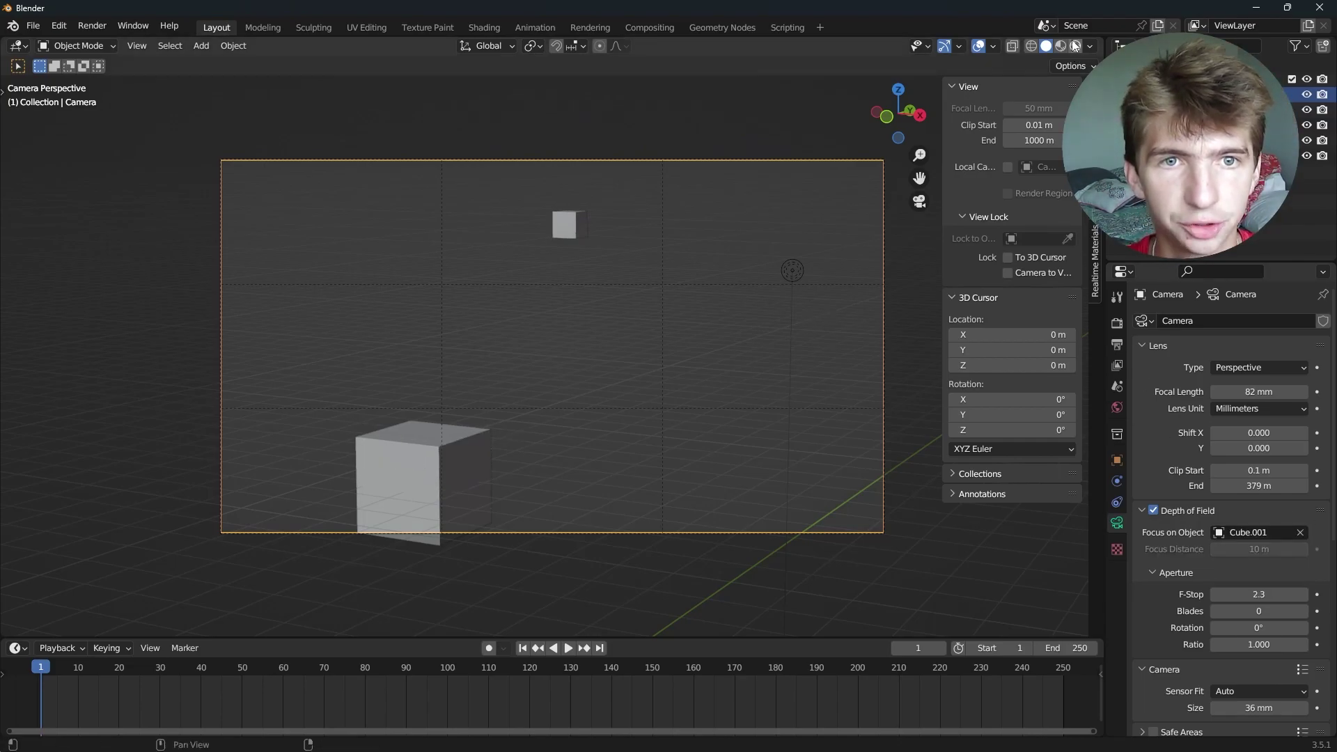
Switch the viewport to Rendered shading with Scene World lighting turned off.
left_click(1075, 45)
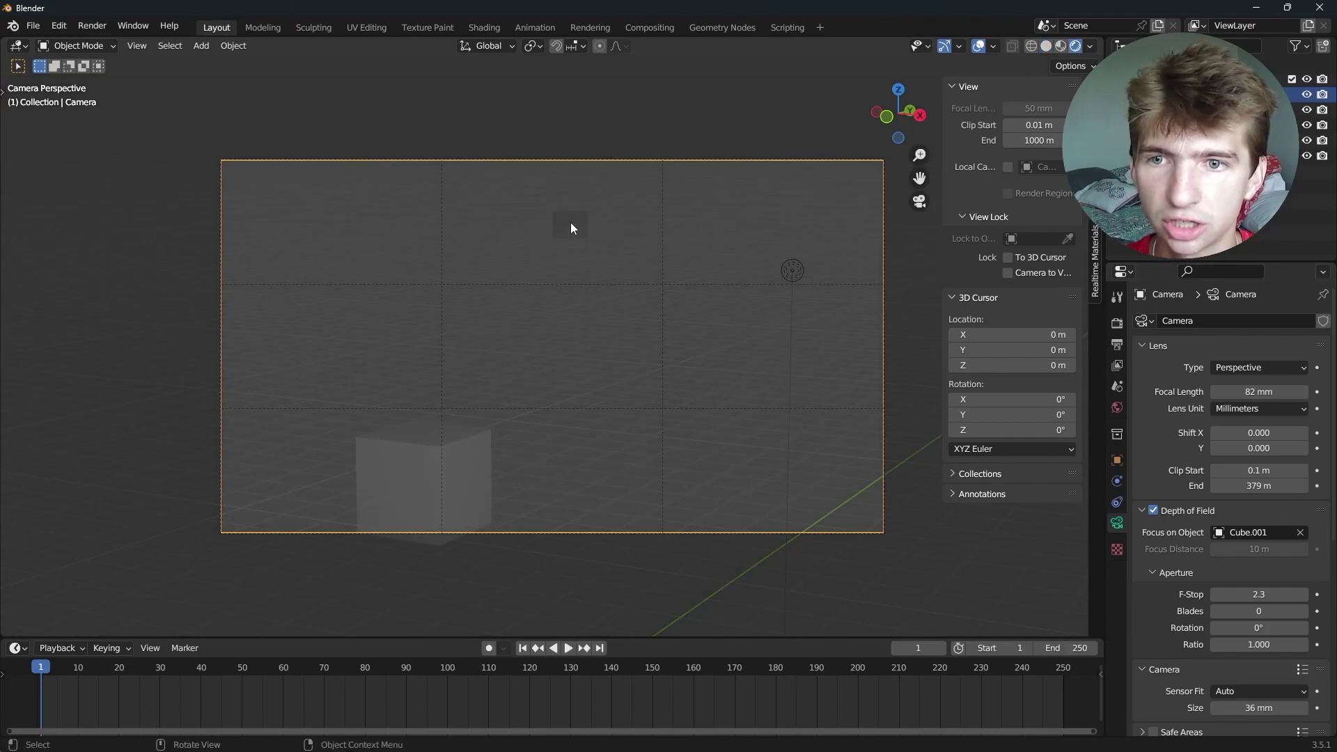
left_click(570, 225)
left_click(1090, 45)
left_click(1018, 136)
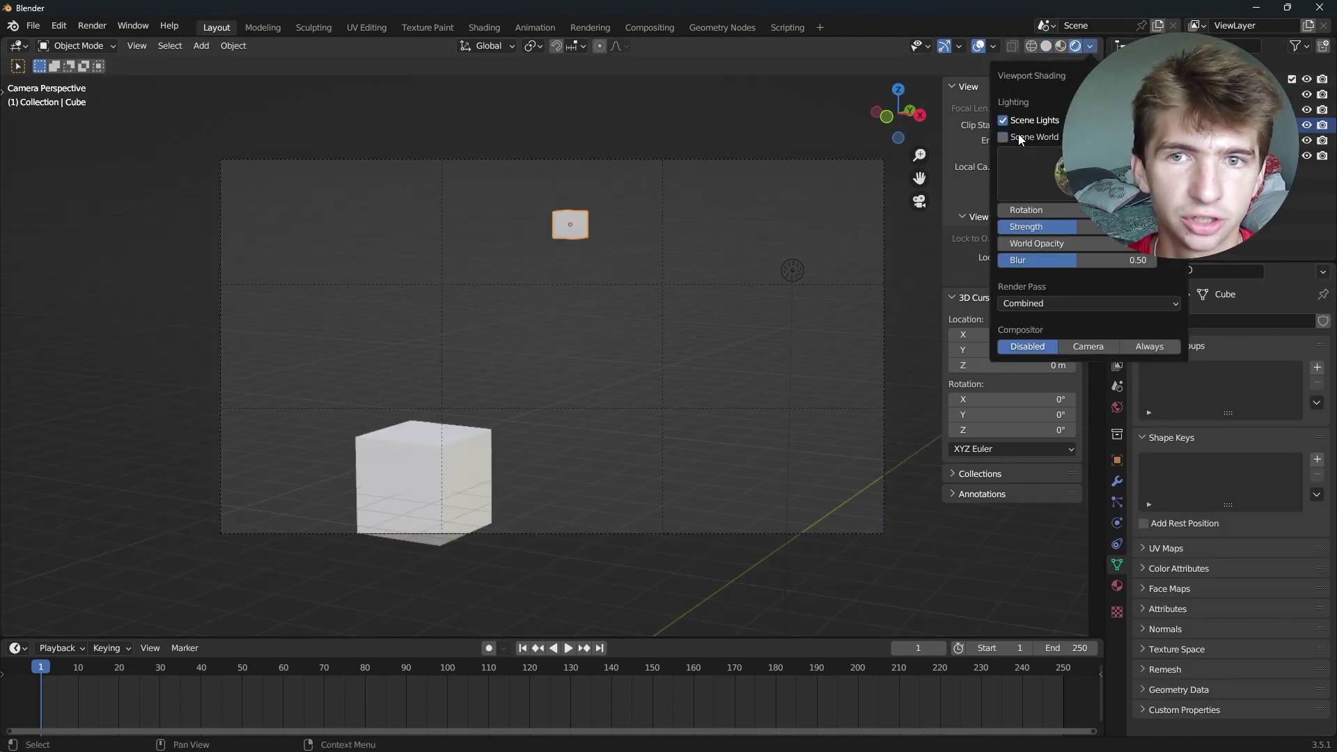
left_click(599, 380)
Select the camera and lower its F-Stop to 0.2 so the far cube blurs.
left_click(453, 481)
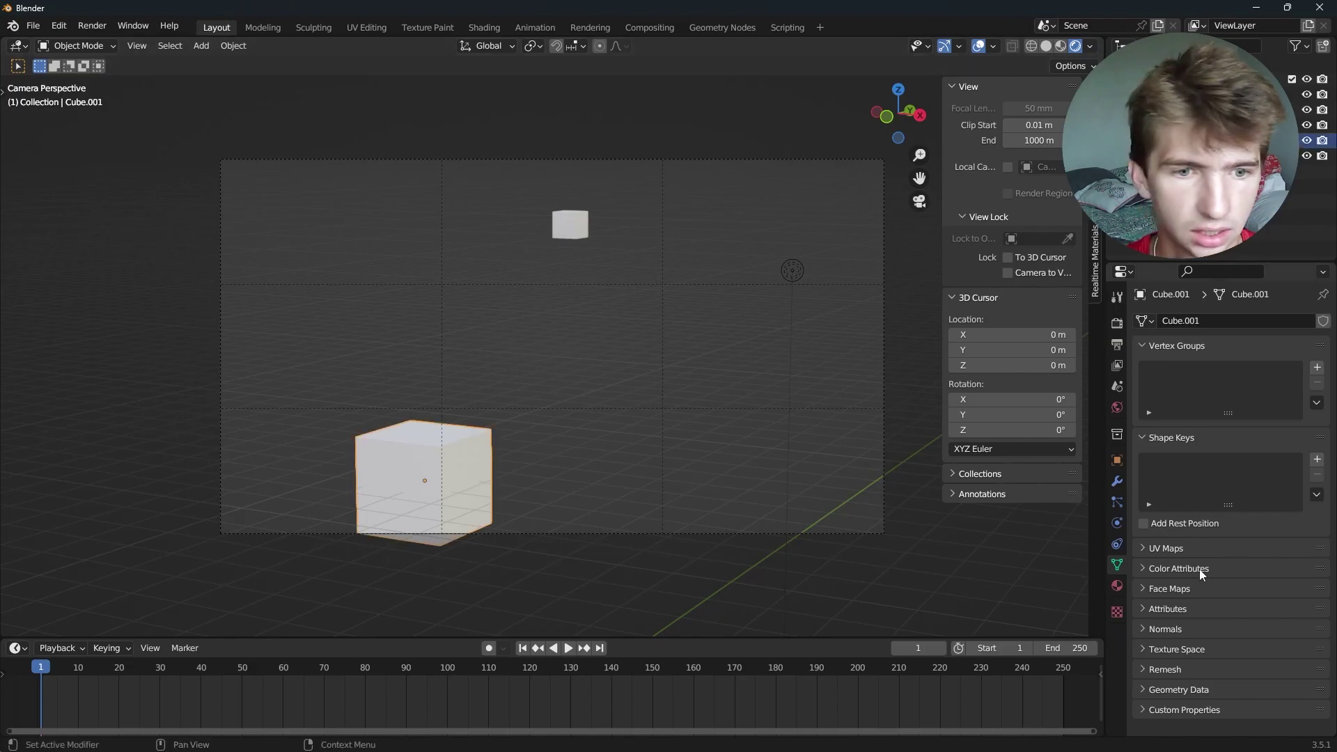
left_click(813, 159)
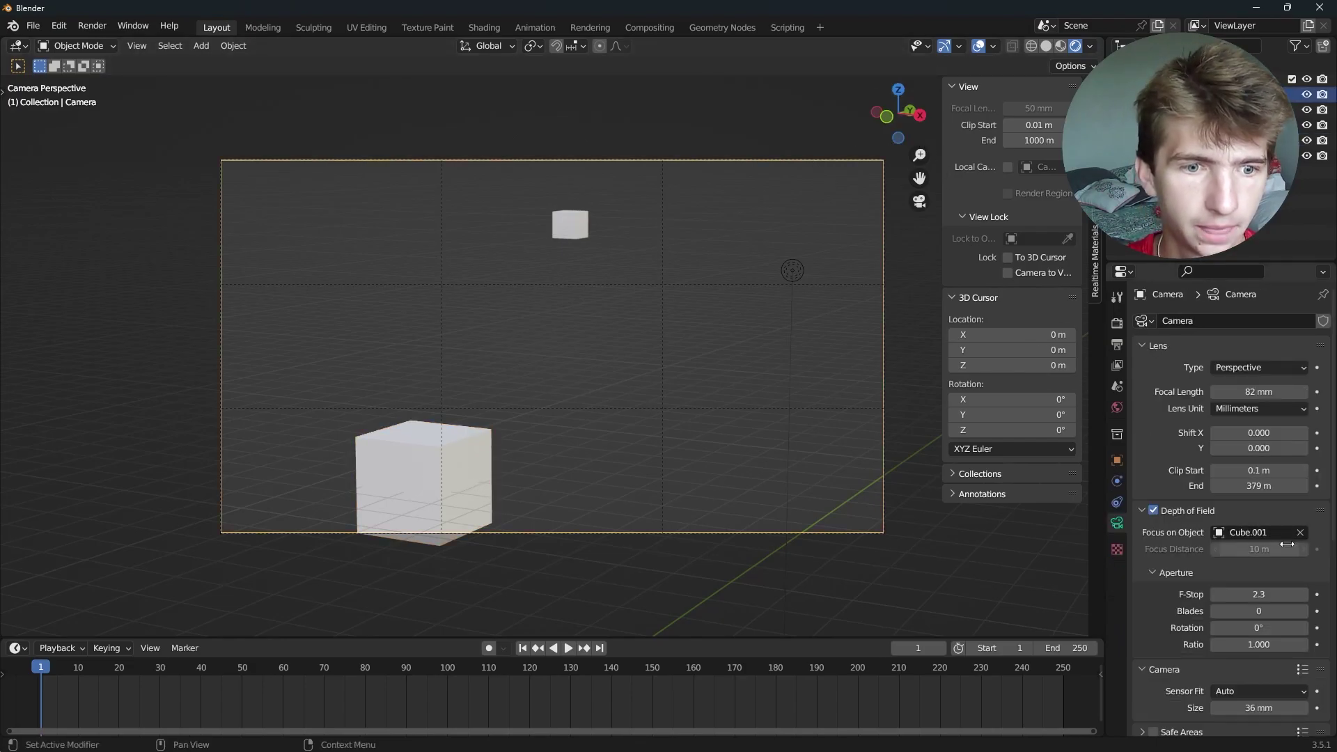
left_click_drag(1258, 594, 1232, 594)
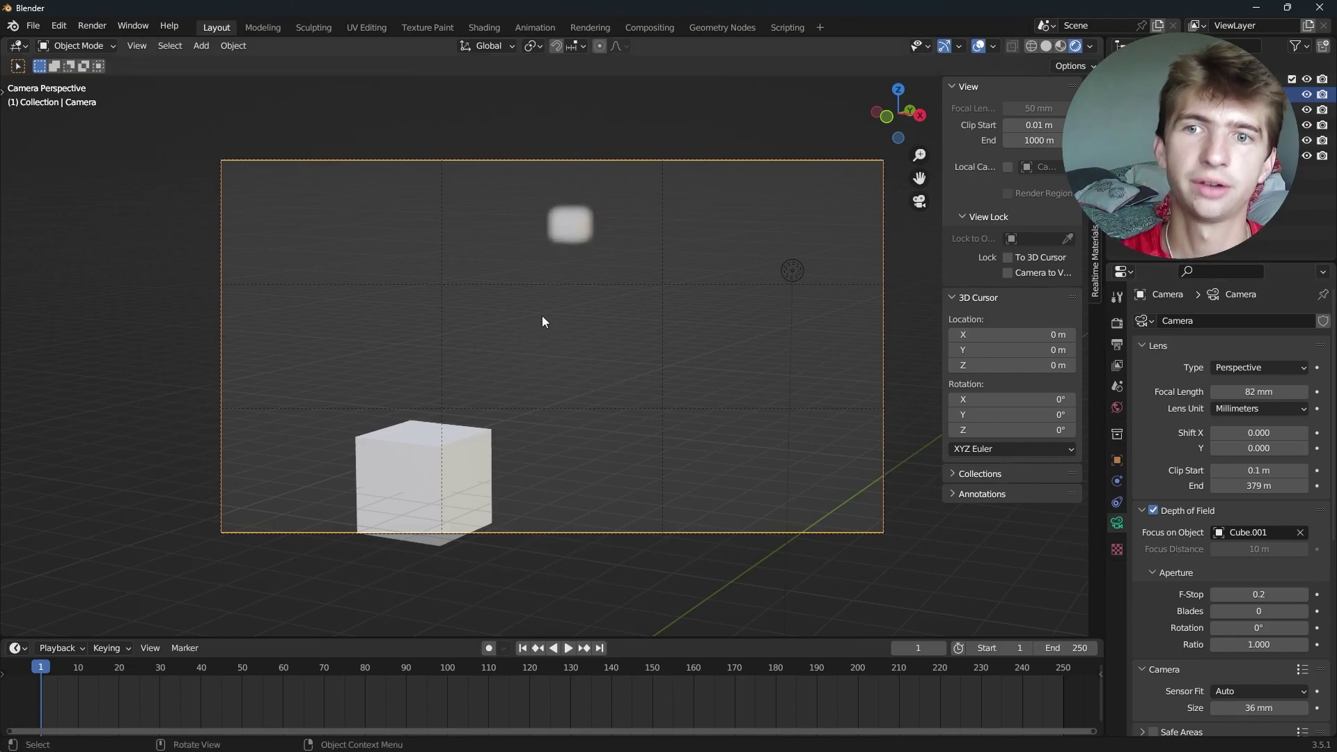
Duplicate the far cube three times, placing copies right, left and below.
left_click(557, 227)
key("shift+d")
left_click(676, 255)
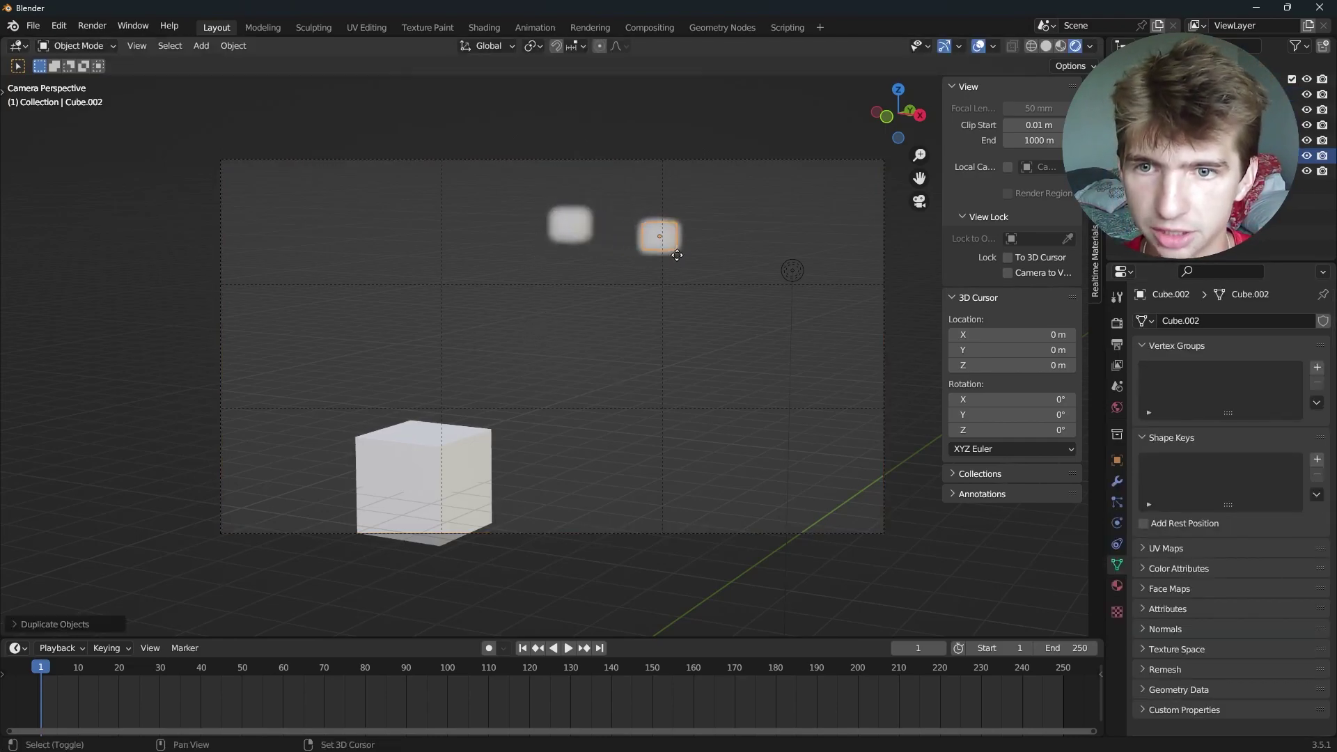
key("shift+d")
left_click(448, 230)
key("shift+d")
left_click(493, 278)
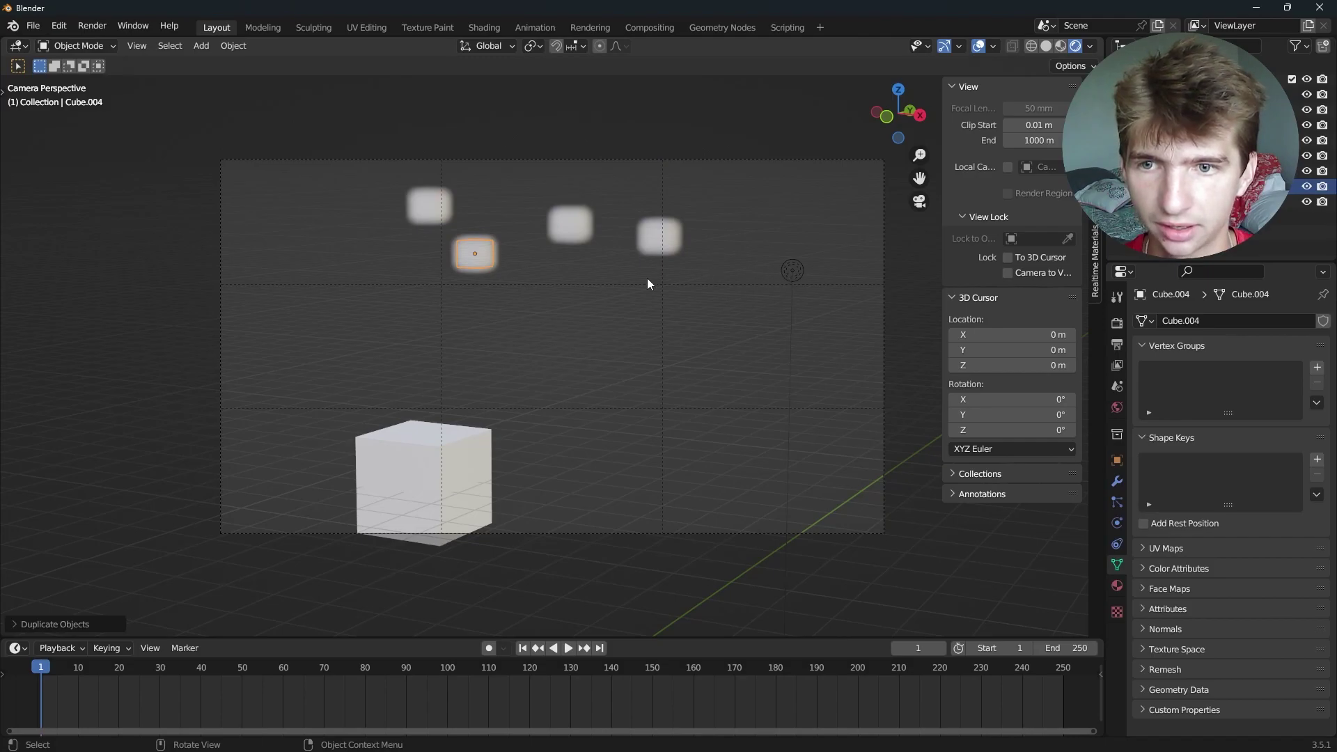
Change the camera's focus object to Cube and raise the F-Stop to 11.7.
left_click(562, 388)
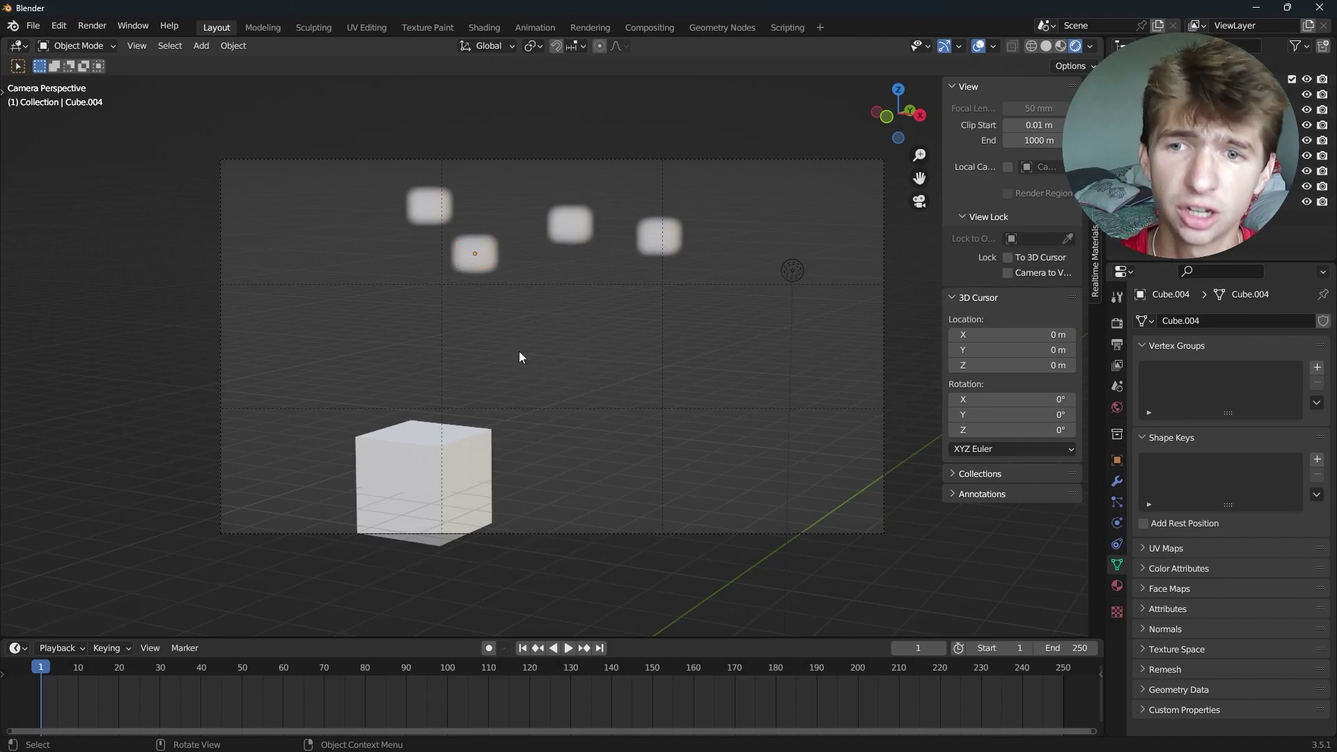
left_click(567, 237)
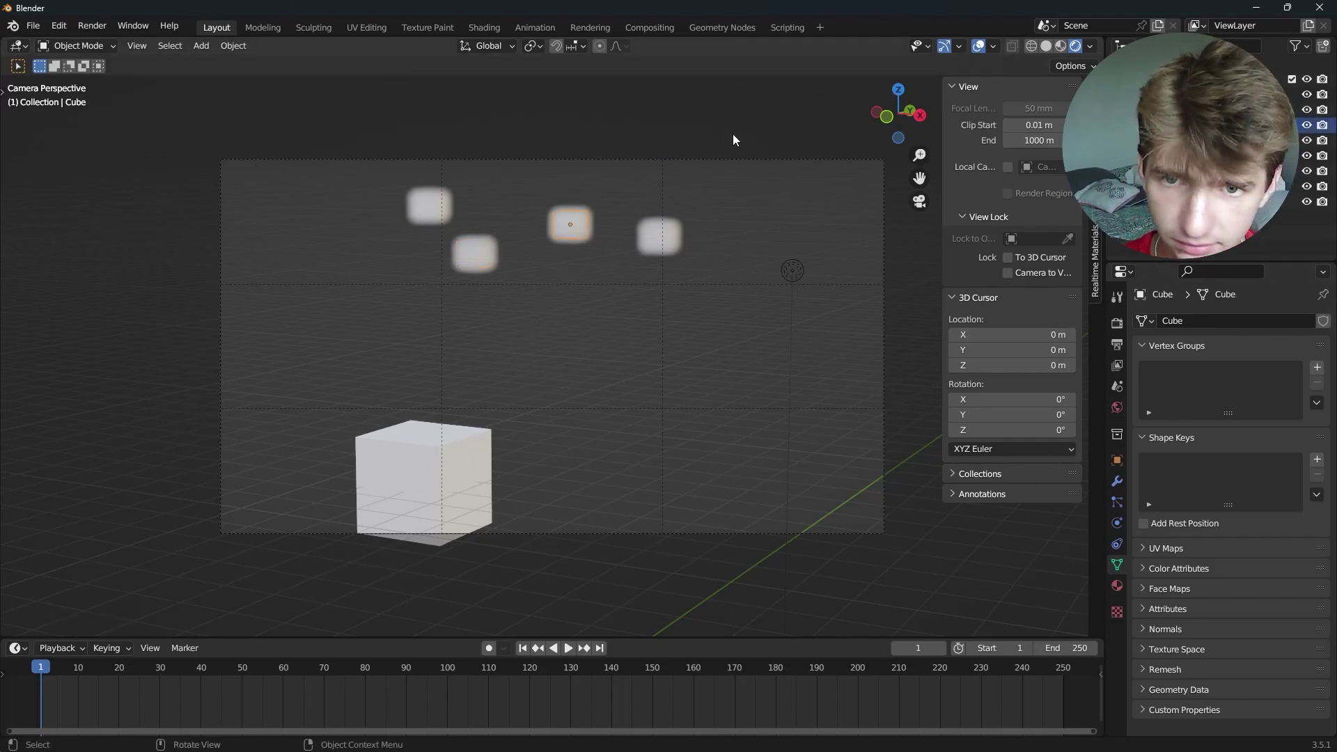
left_click(741, 159)
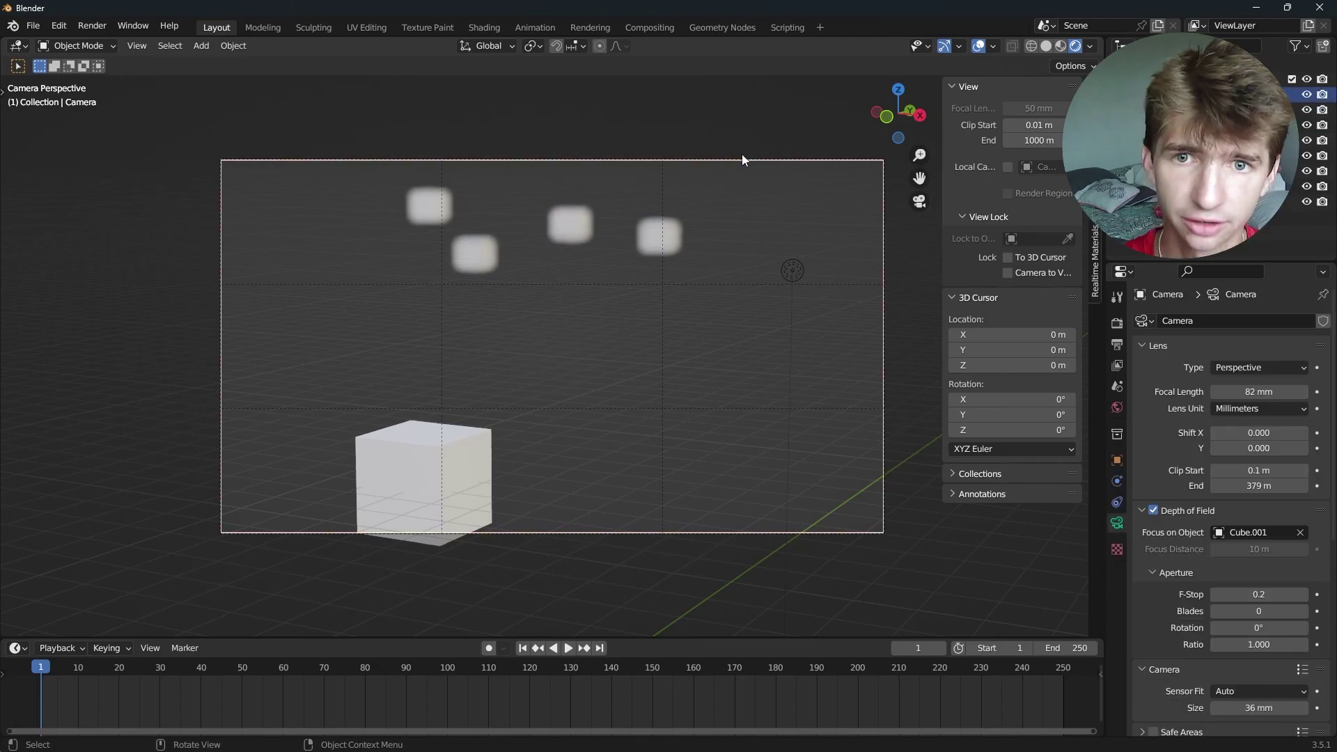
left_click(1301, 534)
left_click(1300, 534)
left_click(570, 224)
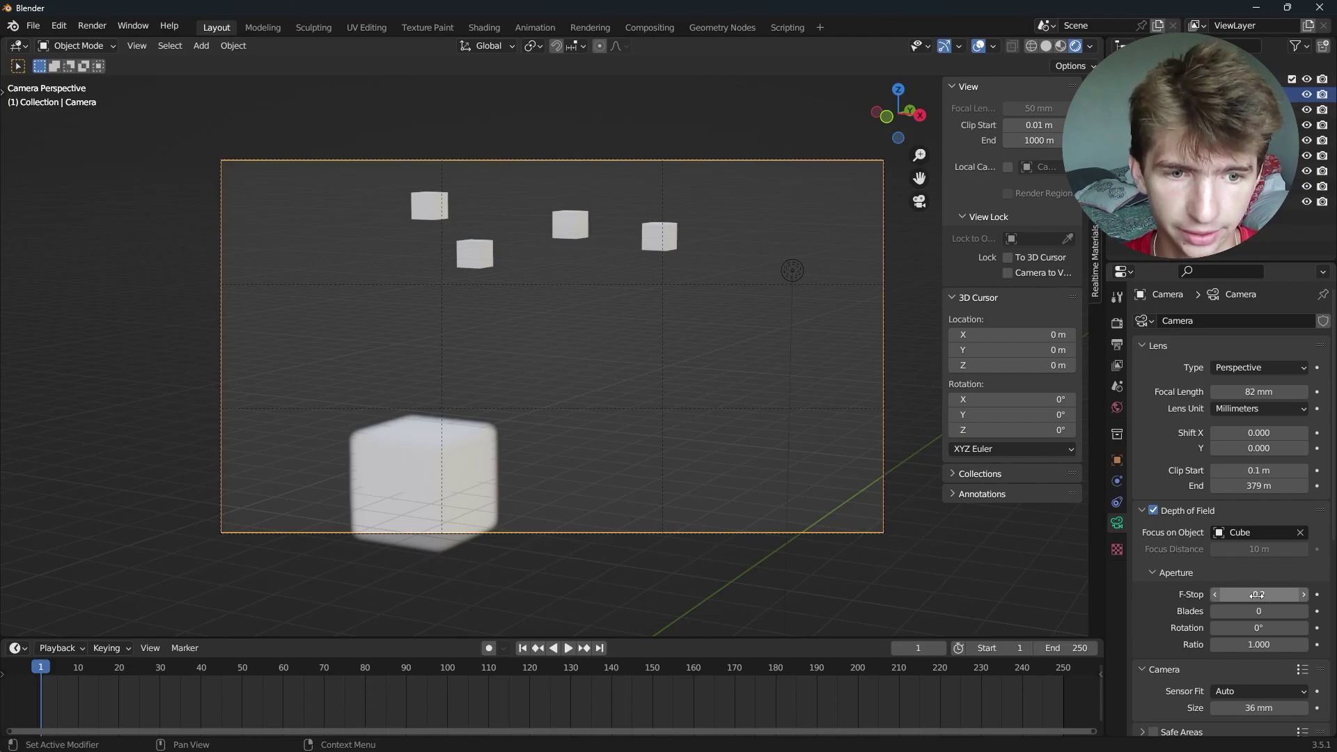
left_click_drag(1257, 595, 1185, 603)
Scroll the Camera properties down to Viewport Display's Composition Guides and back up.
scroll(1187, 602, "down", 8)
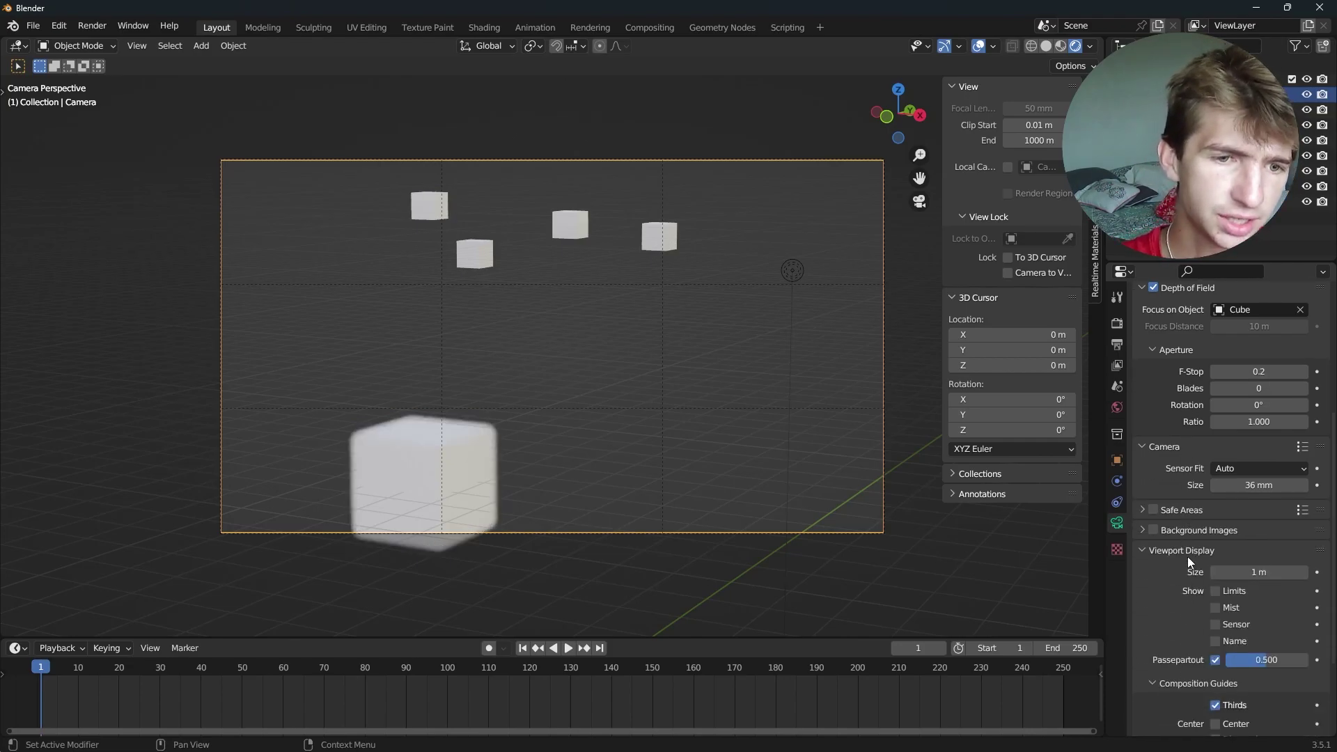
scroll(1184, 564, "down", 5)
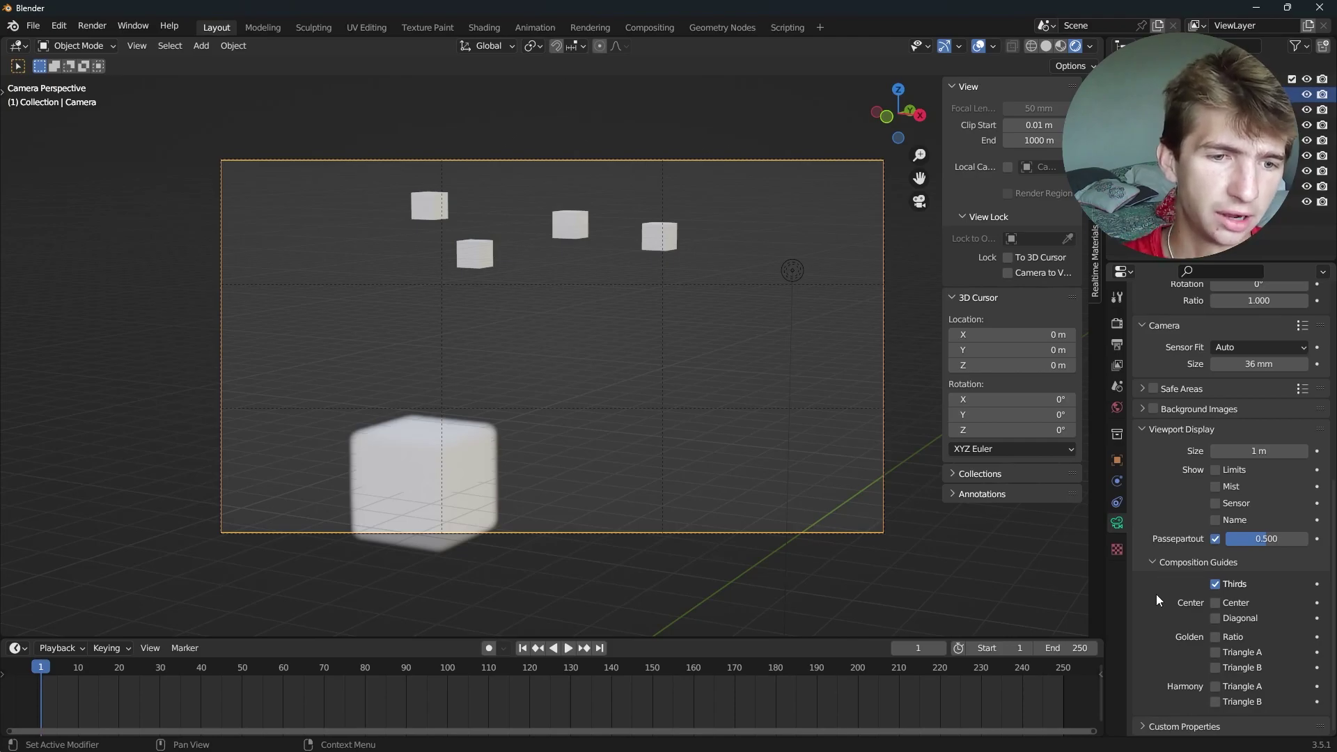
scroll(1167, 468, "up", 14)
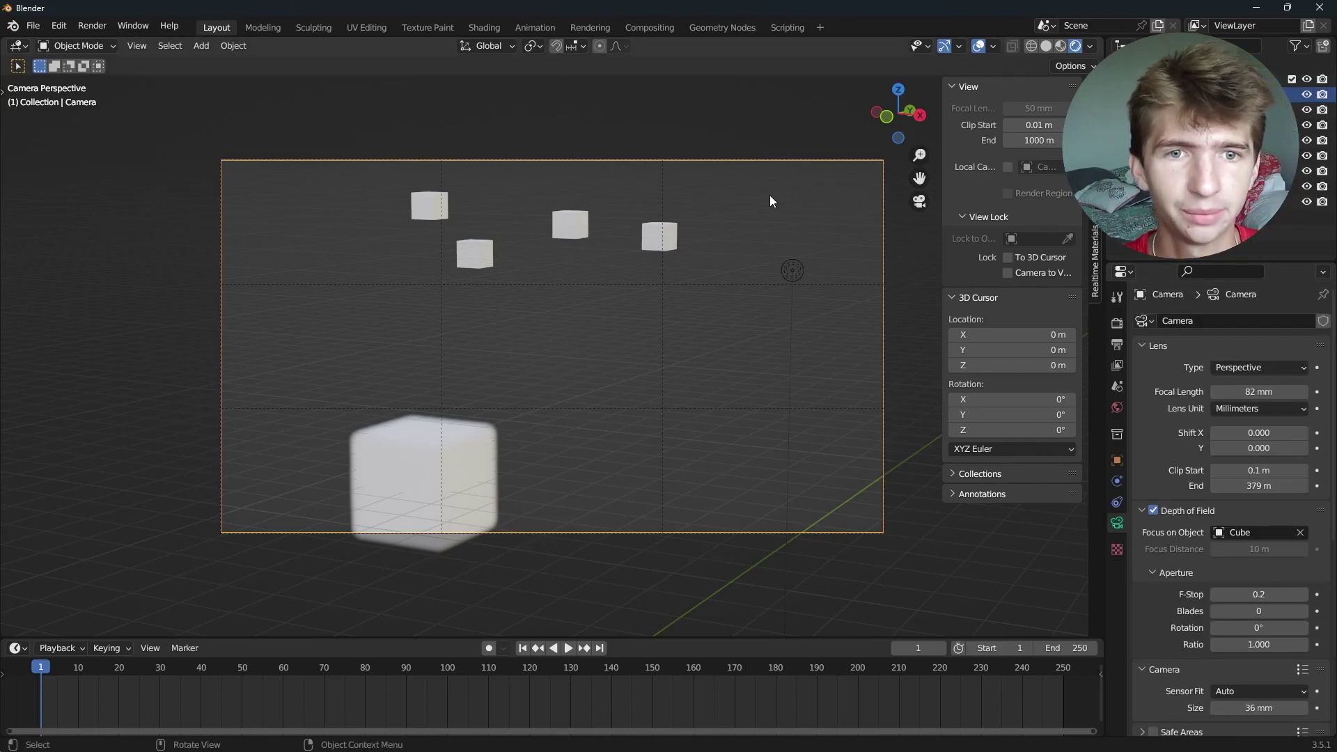
With Lock Camera to View on, orbit and pan to centre Cube.001, then unlock it.
left_click(1007, 272)
middle_click_drag(650, 299, 578, 326)
left_click(498, 323)
scroll(498, 324, "up", 3)
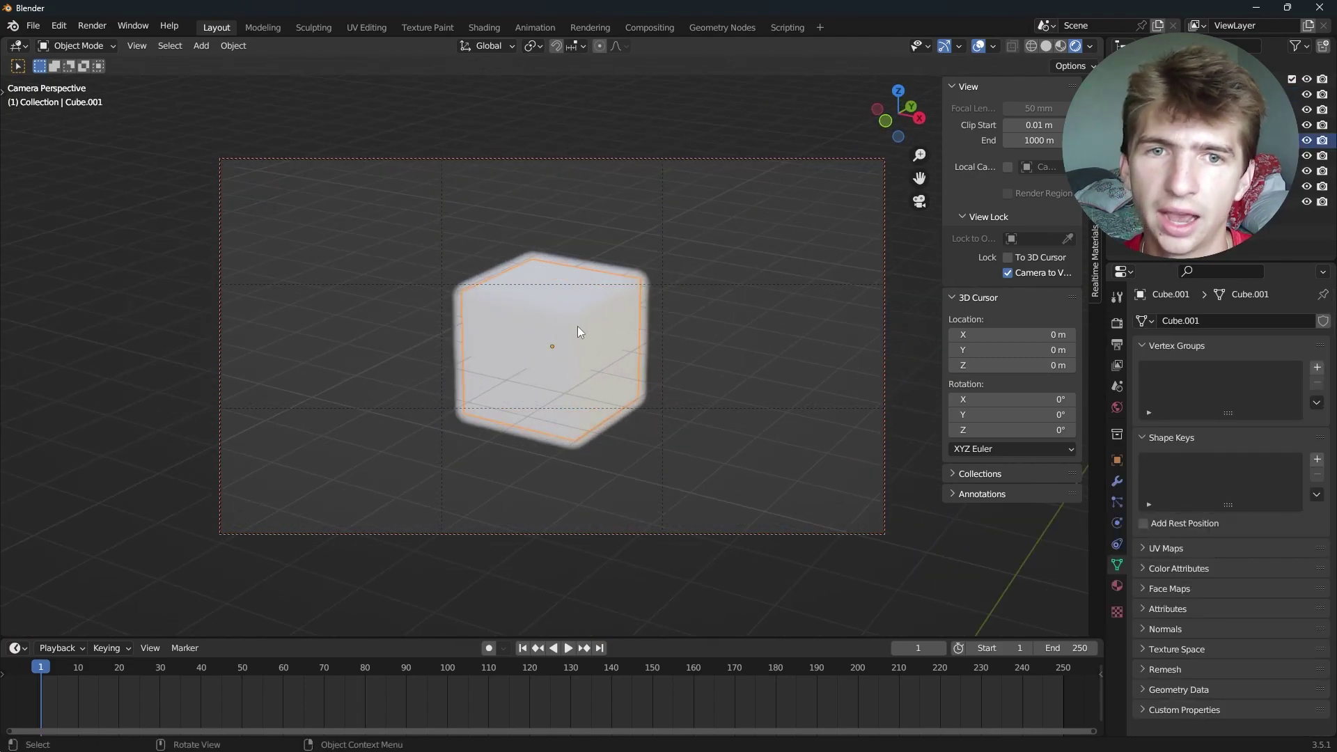
middle_click_drag(801, 303, 561, 353, "shift")
left_click(1008, 273)
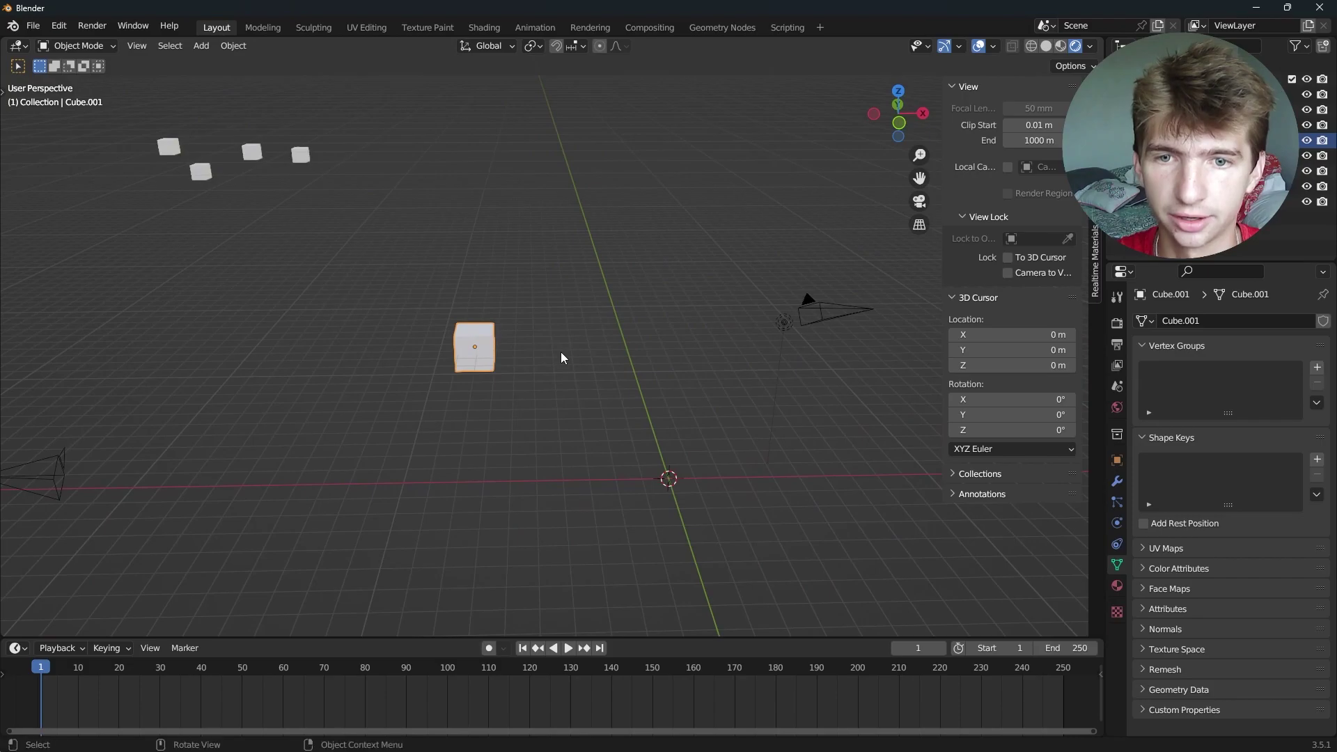